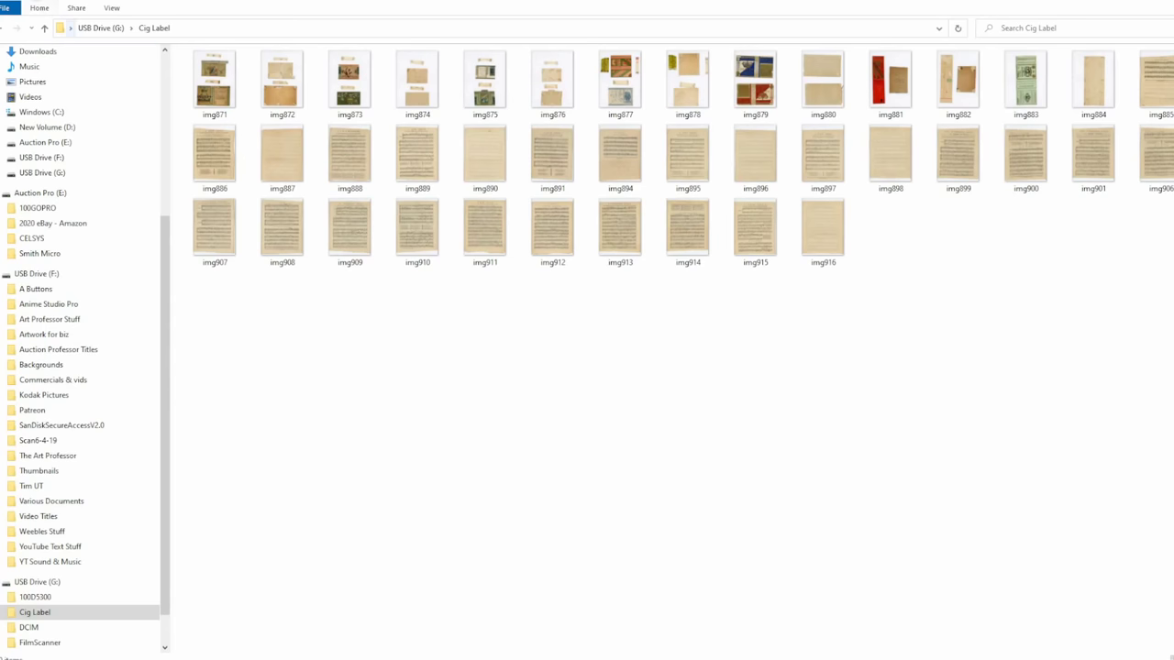
left_click(90, 29)
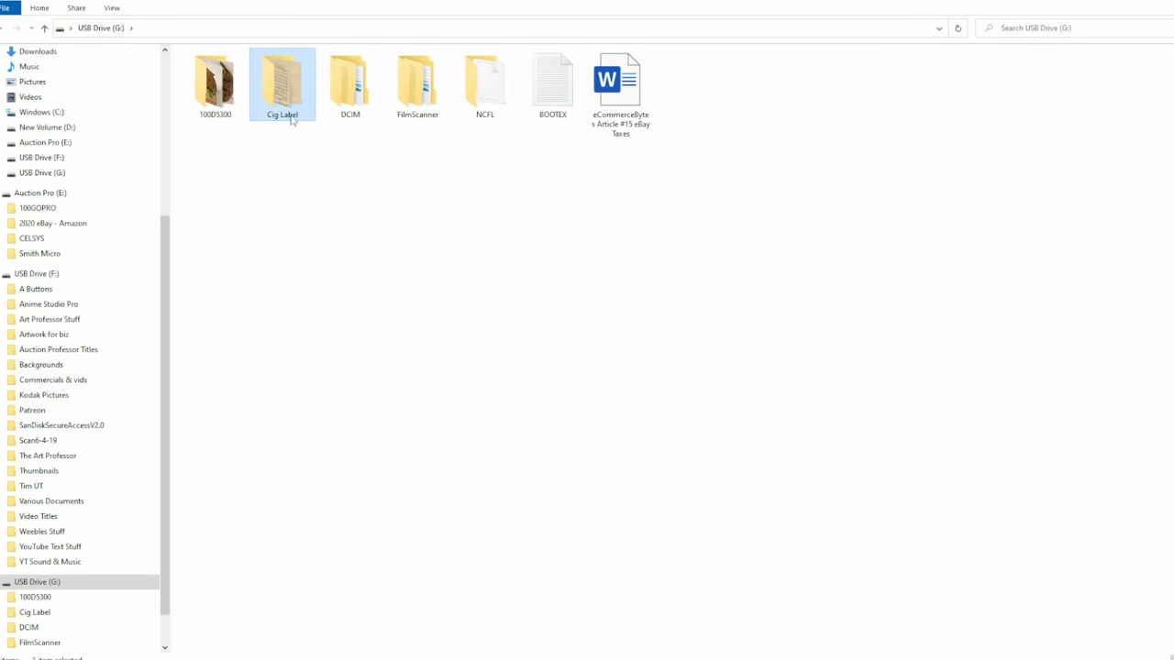
left_click(349, 88)
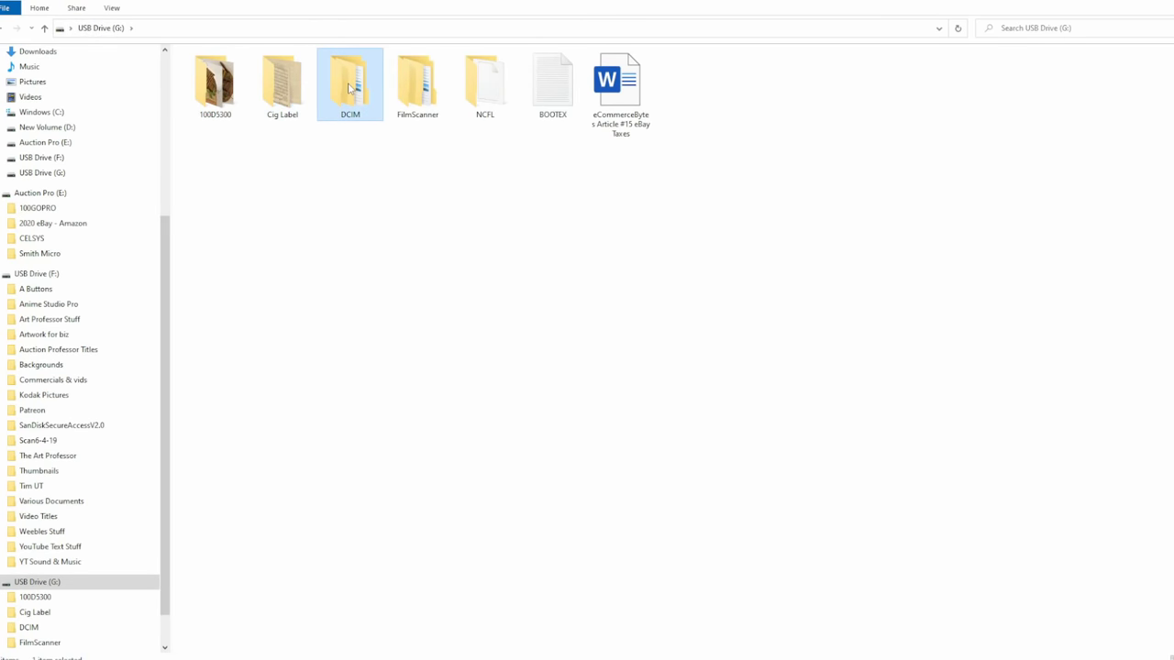
double_click(350, 88)
double_click(239, 71)
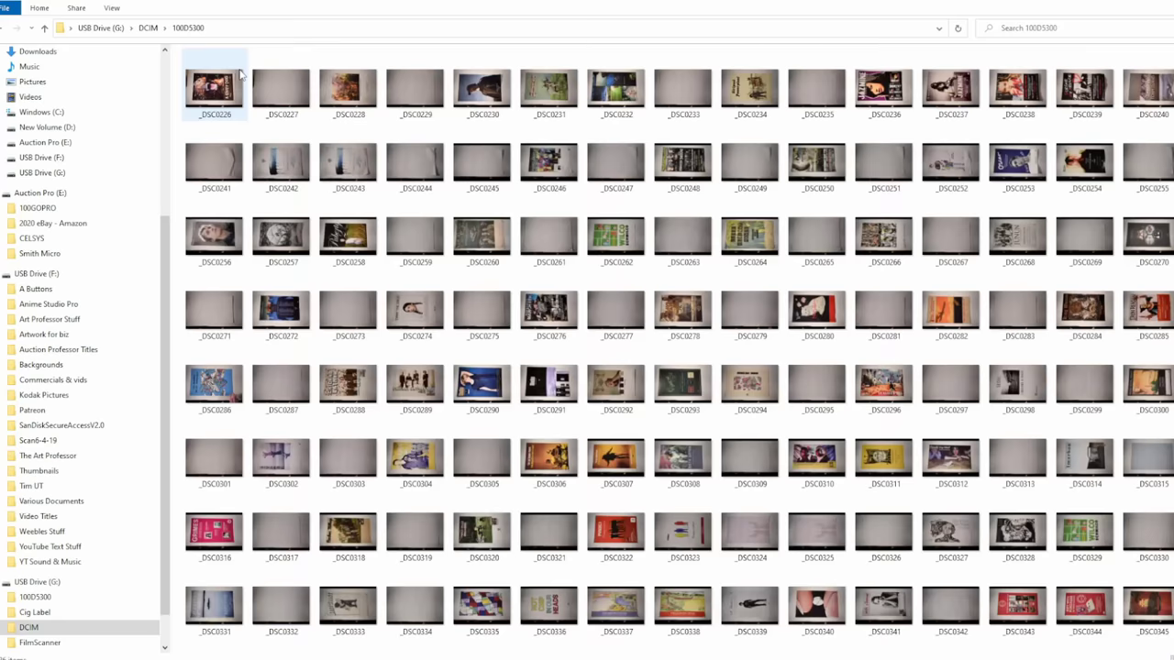
scroll(816, 266, "down", 10)
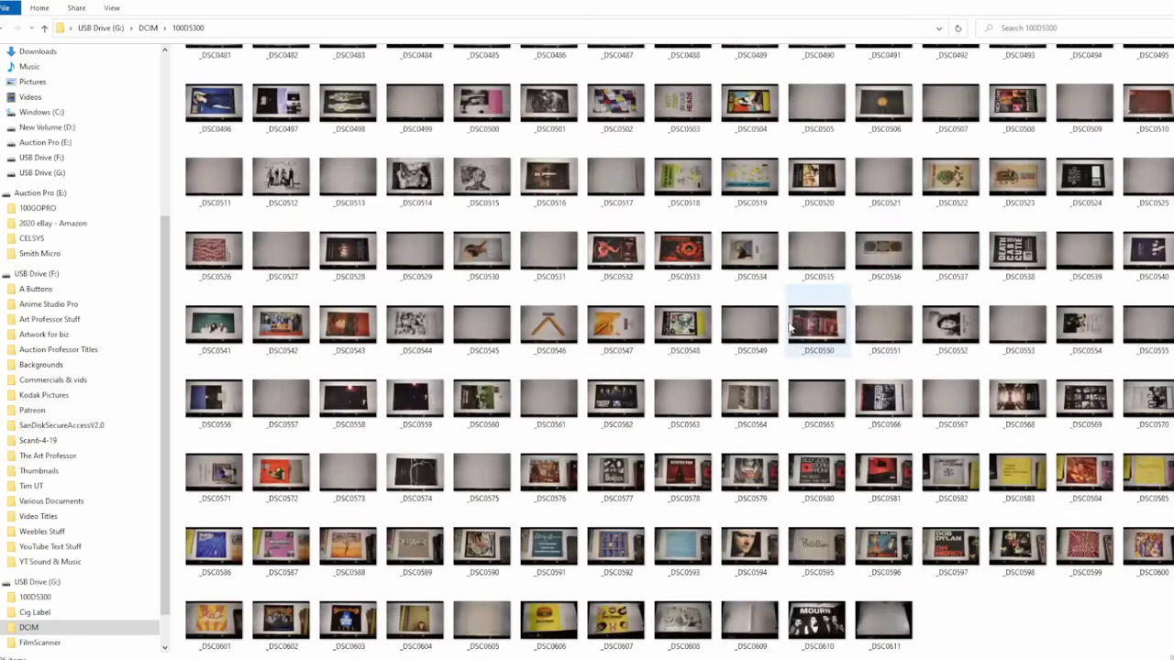
scroll(790, 329, "up", 10)
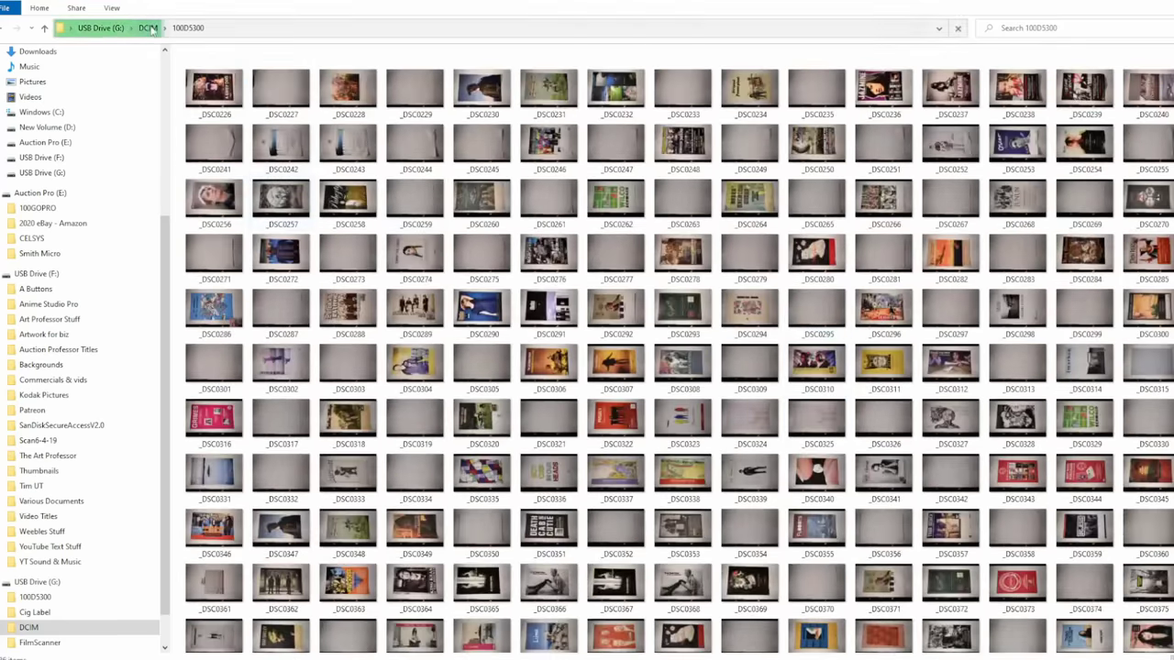
left_click(101, 27)
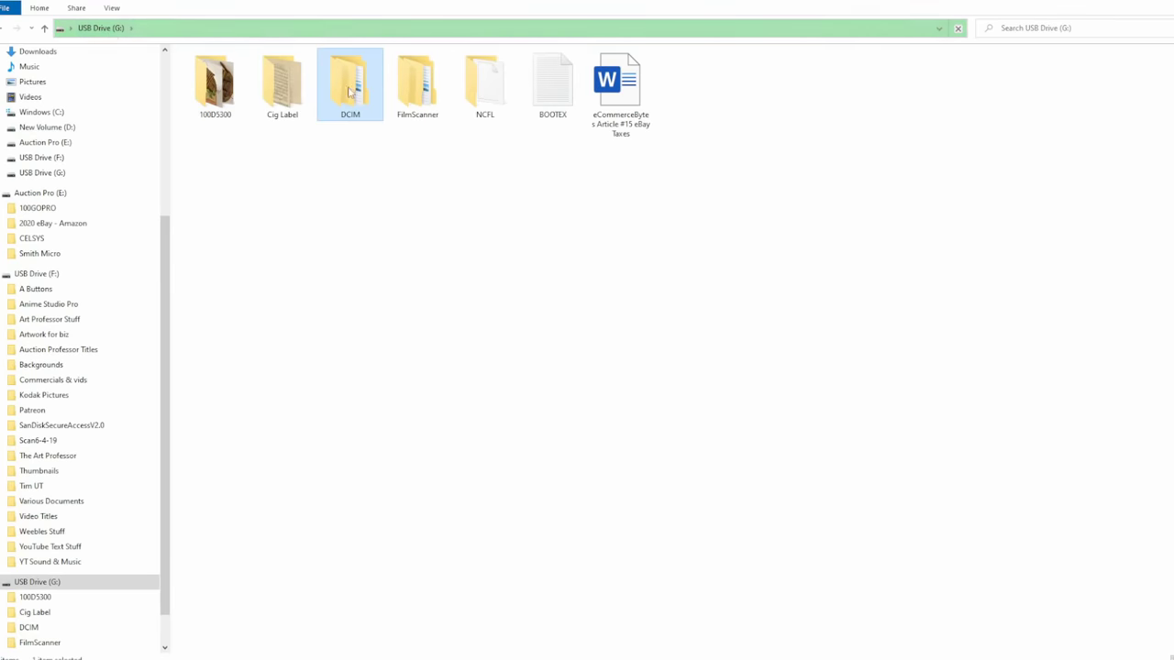
double_click(282, 84)
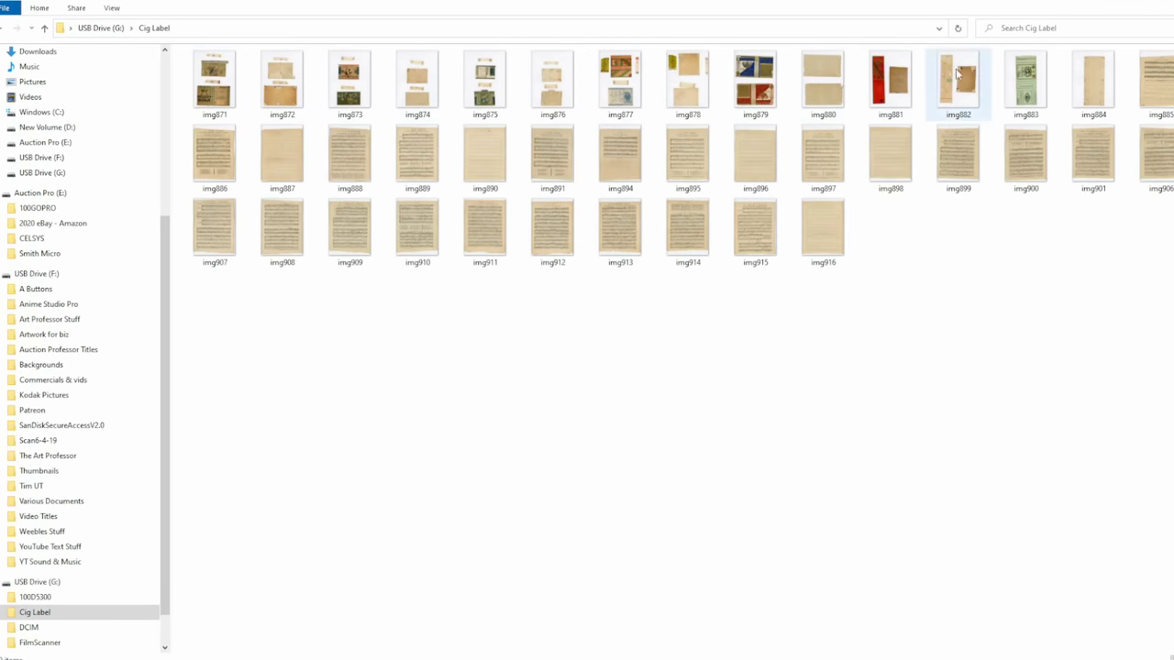
View the img885 scan and the next two sheet-music pages in Photos, then close the viewer
double_click(1151, 83)
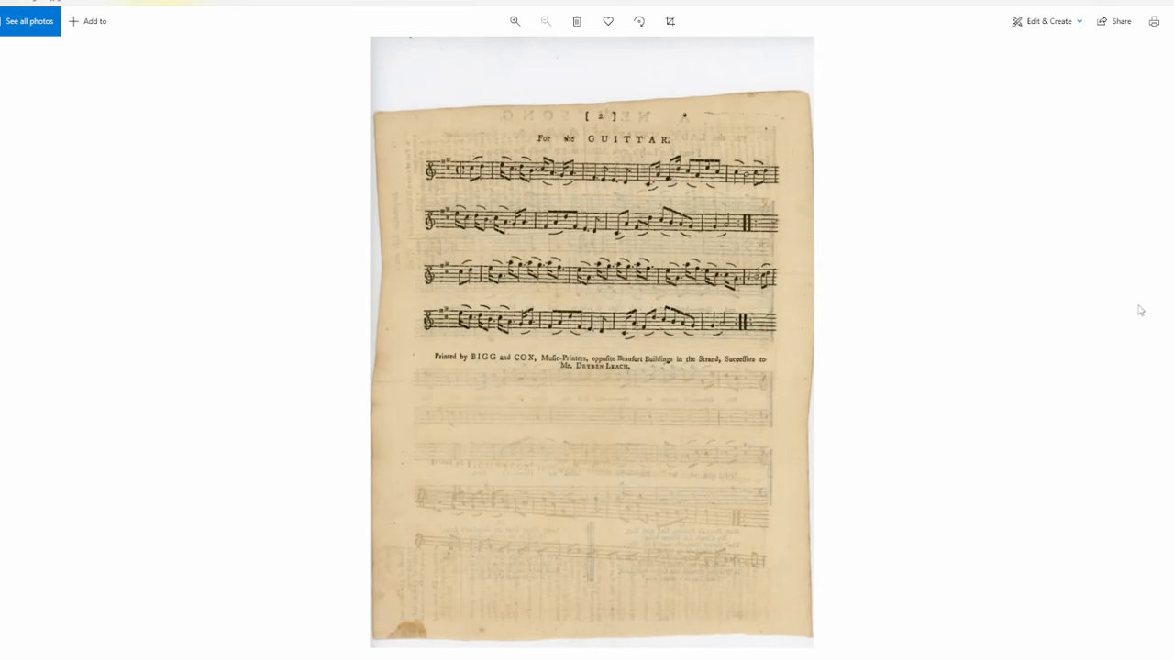
key("Right")
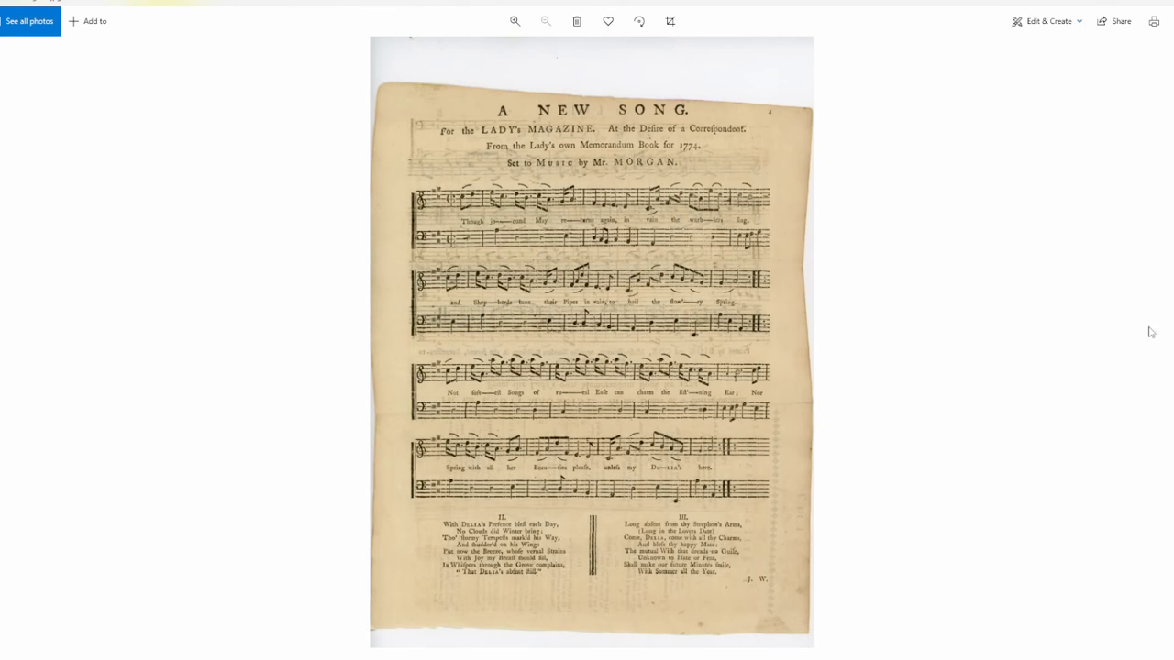
key("Right")
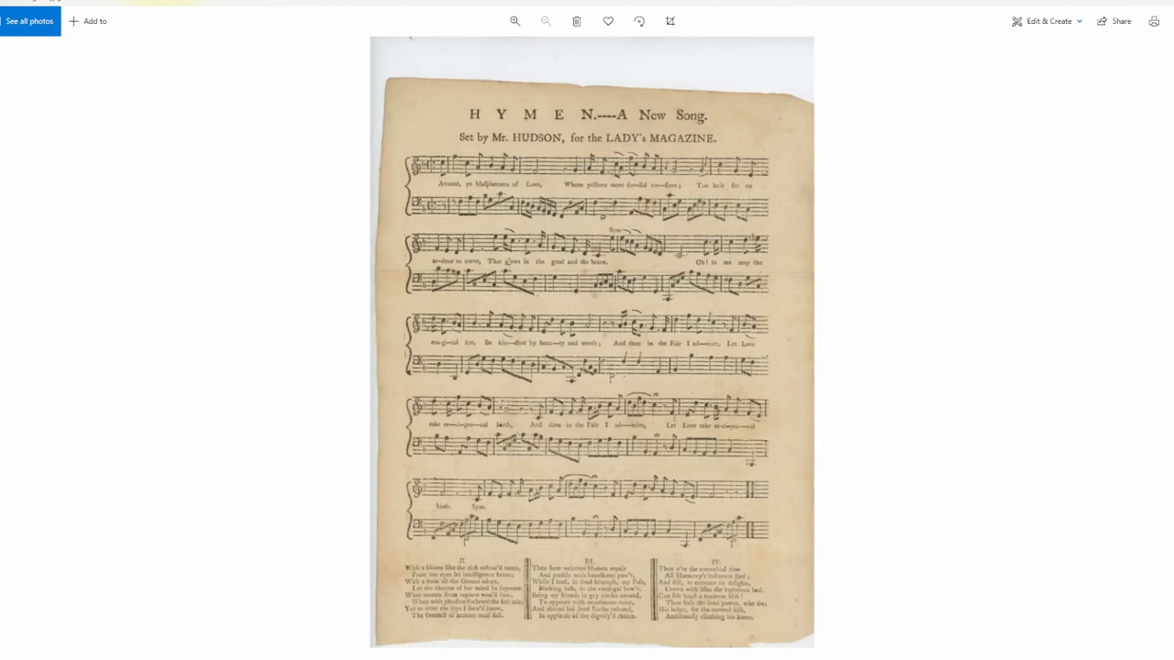
key("alt+F4")
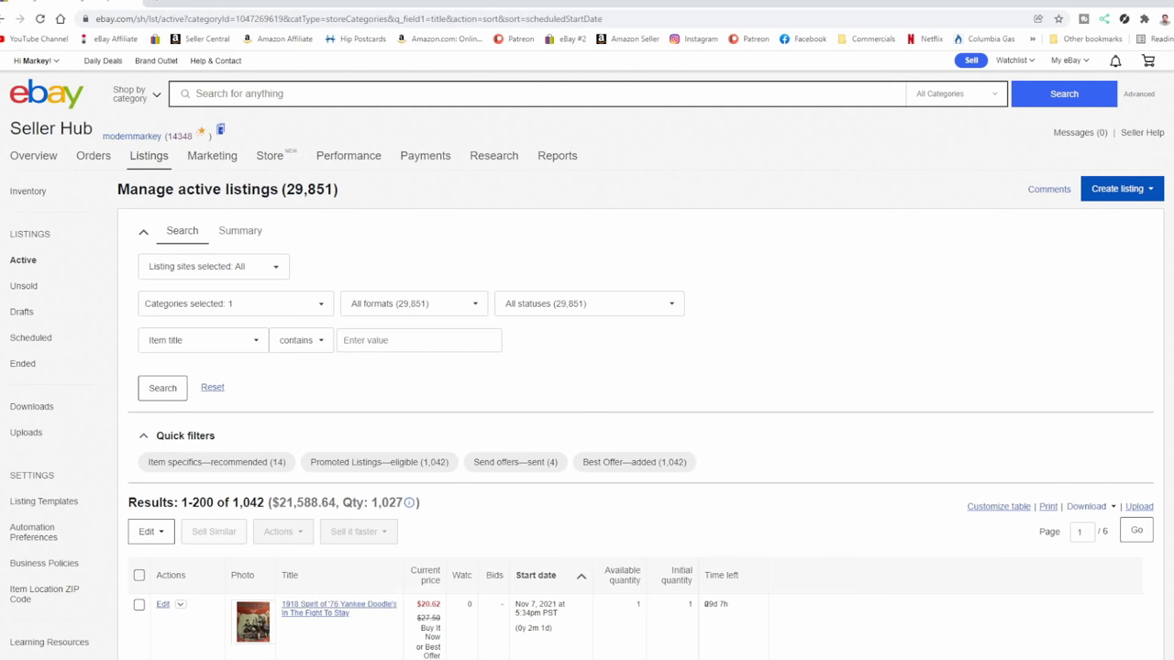
Choose Sell similar from the Edit menu of the 1928 Avalon Town sheet-music listing
scroll(587, 367, "down", 10)
scroll(587, 367, "down", 15)
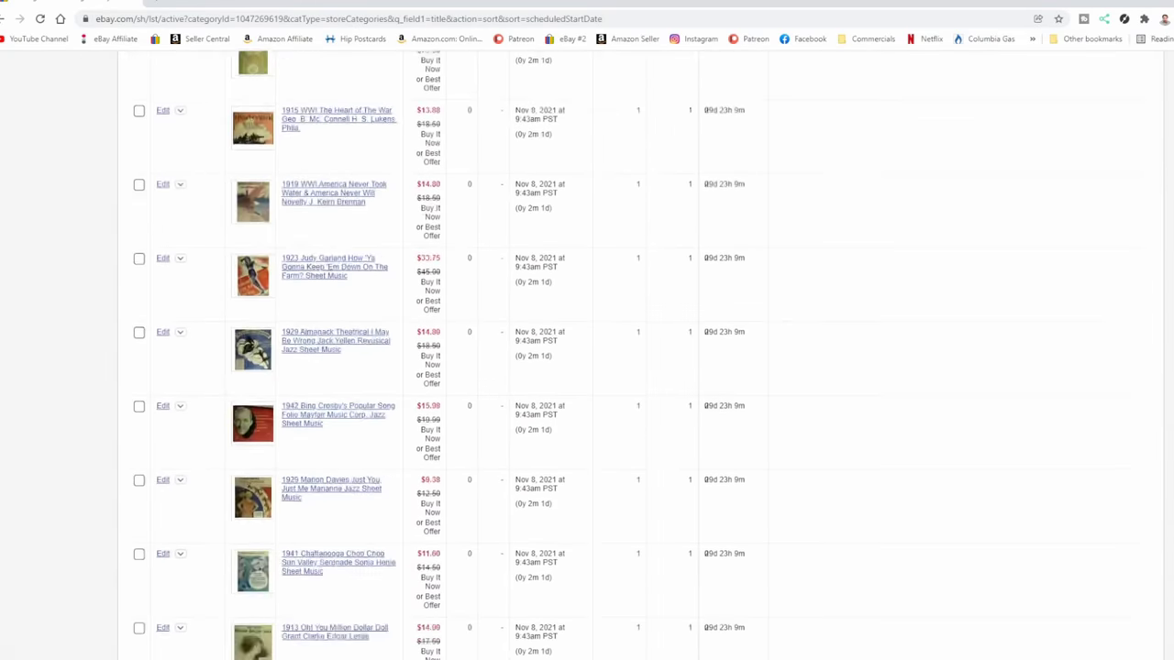
scroll(737, 321, "down", 10)
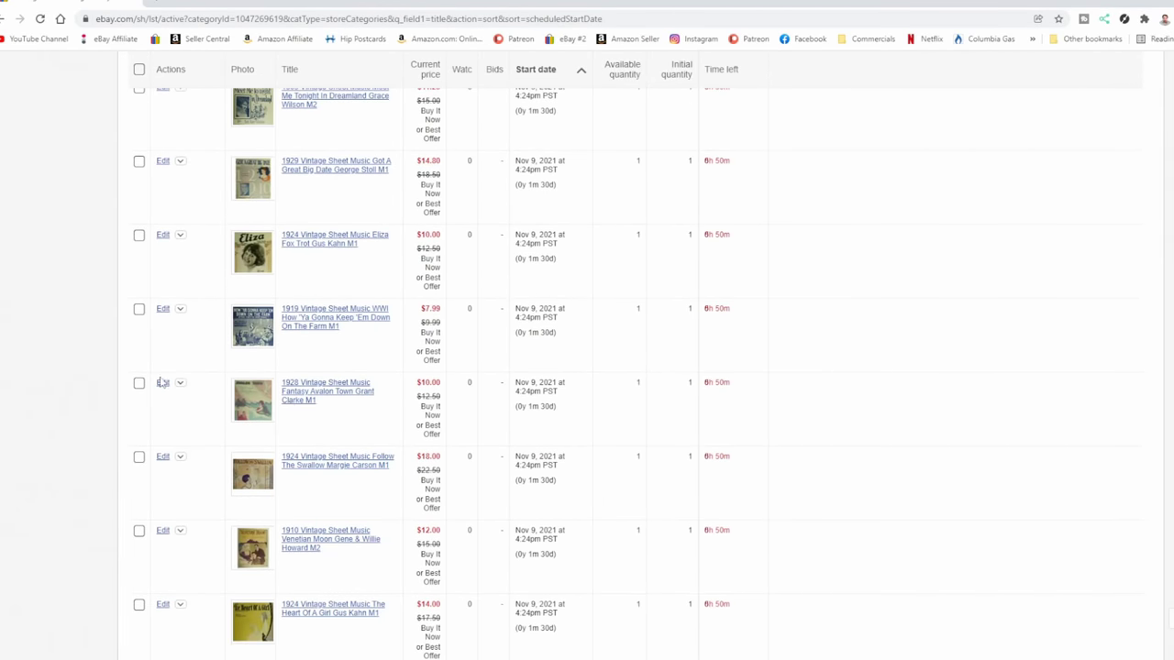
left_click(181, 384)
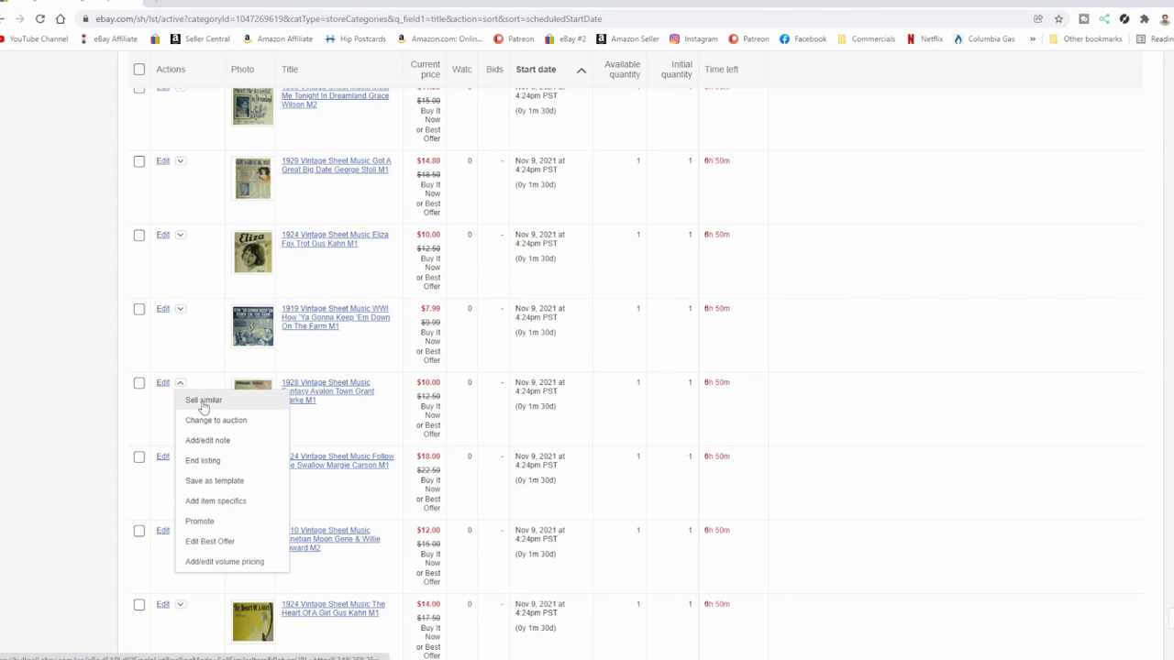
left_click(204, 406)
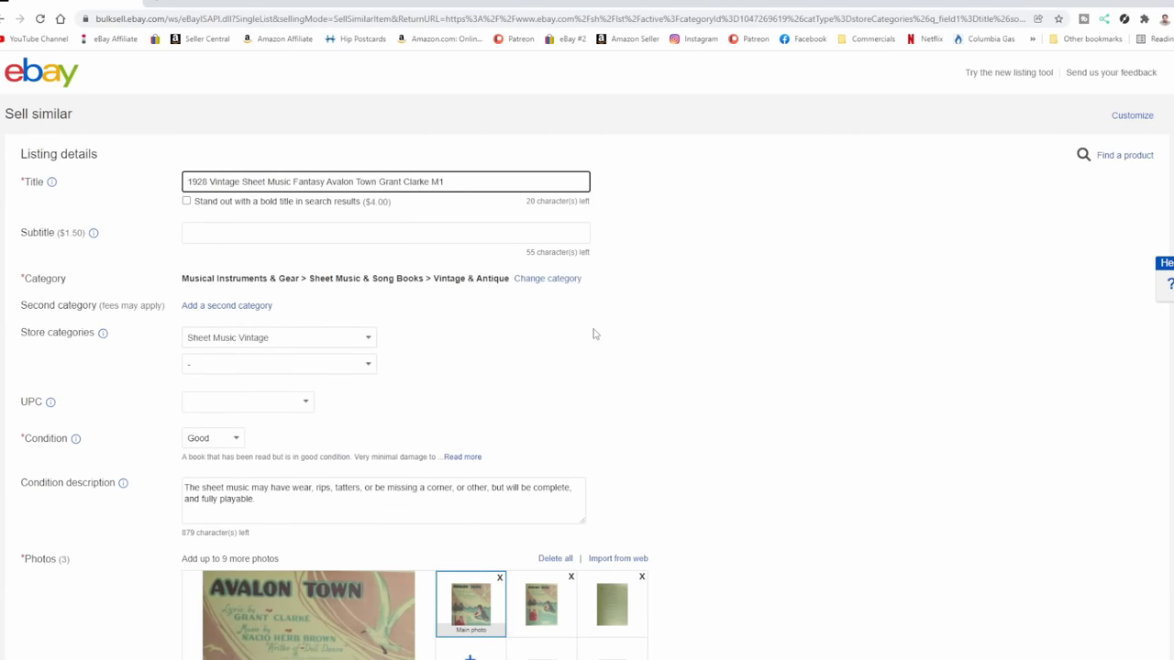
scroll(592, 330, "down", 7)
scroll(599, 329, "down", 9)
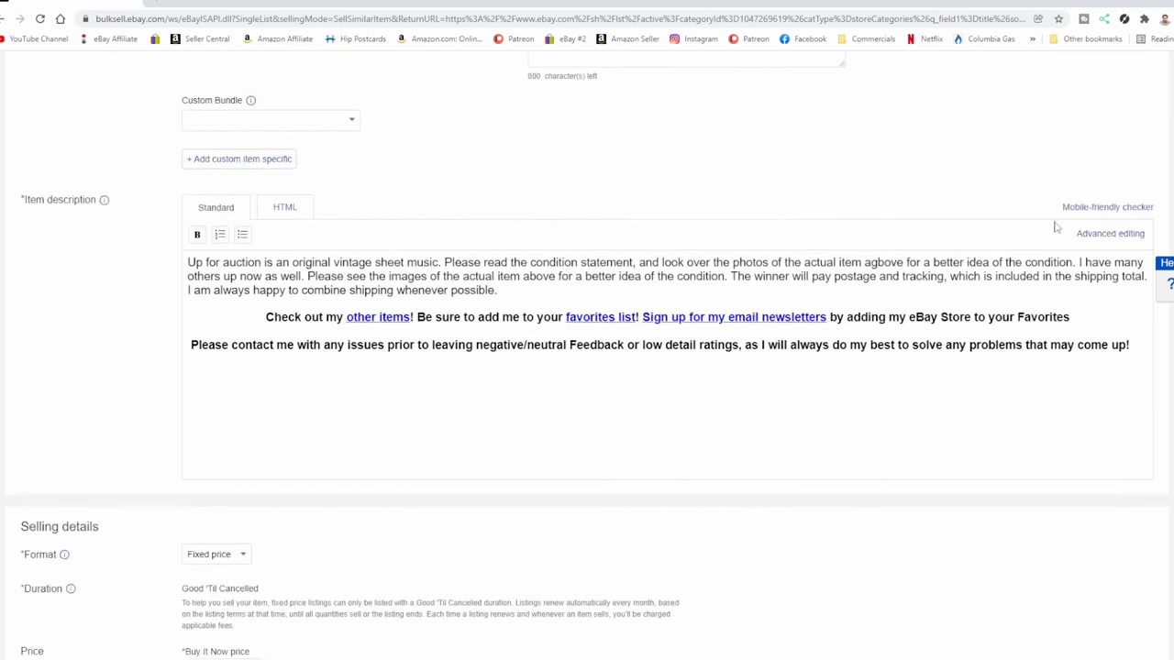
left_click(1121, 208)
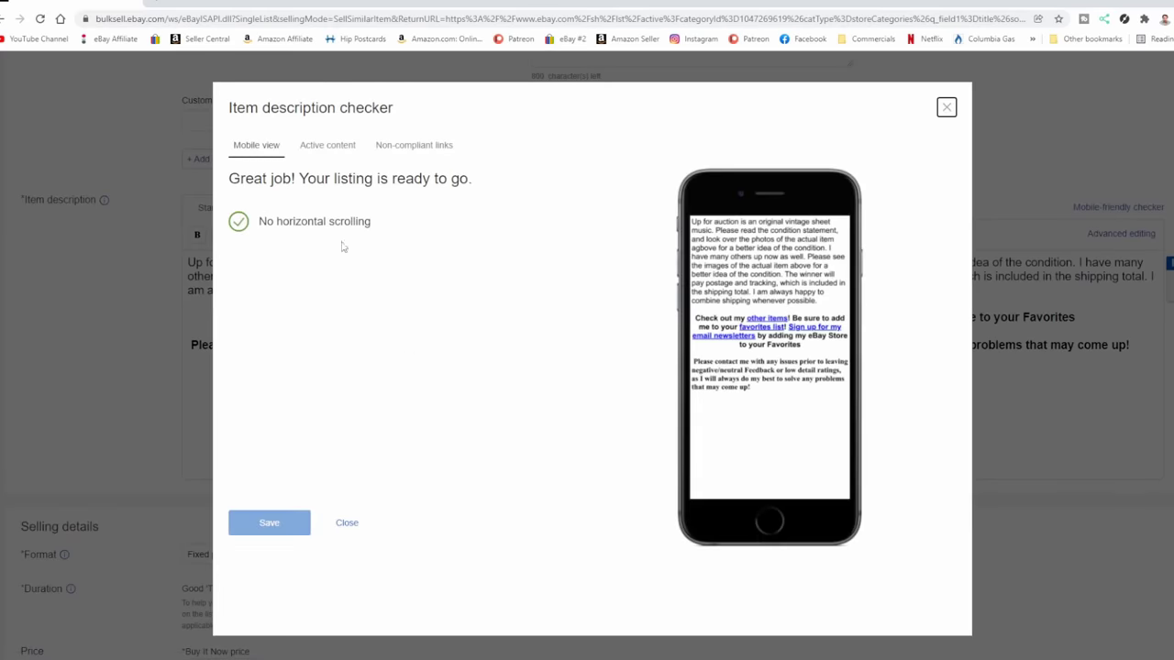
left_click(335, 154)
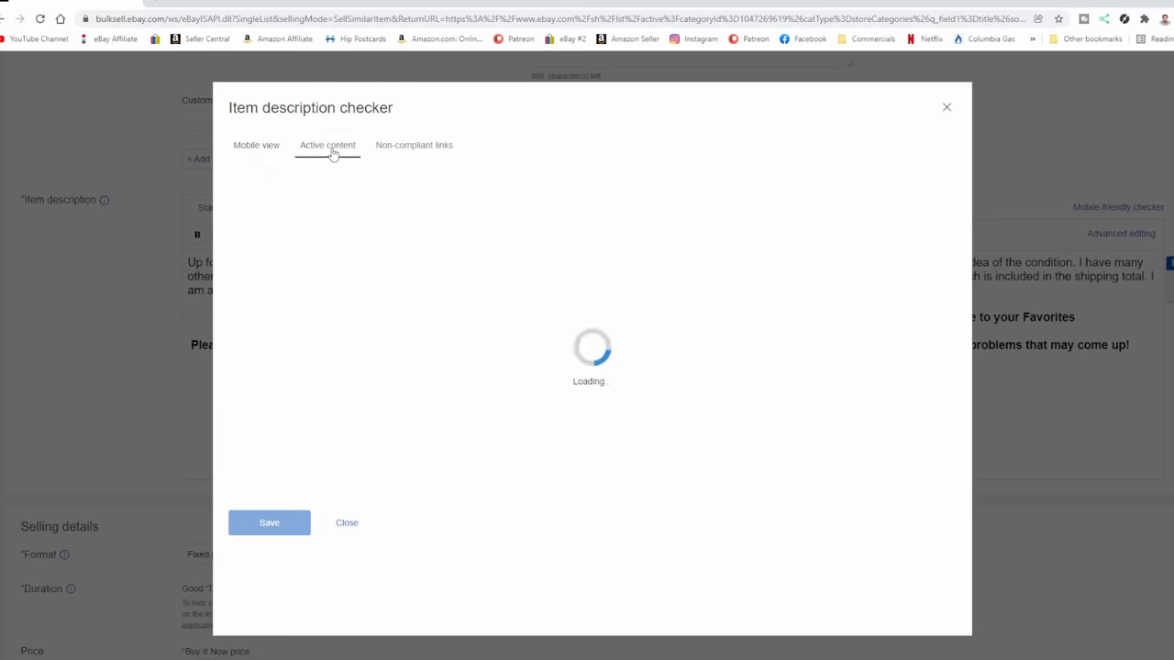
left_click(409, 152)
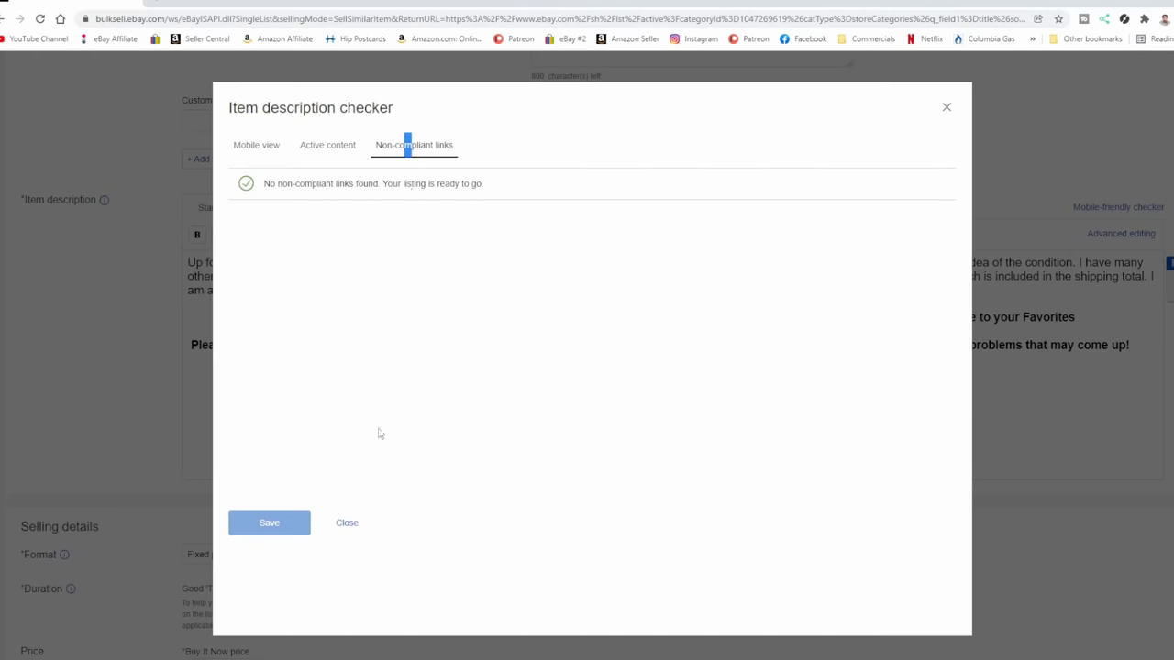
left_click(353, 523)
scroll(503, 378, "up", 15)
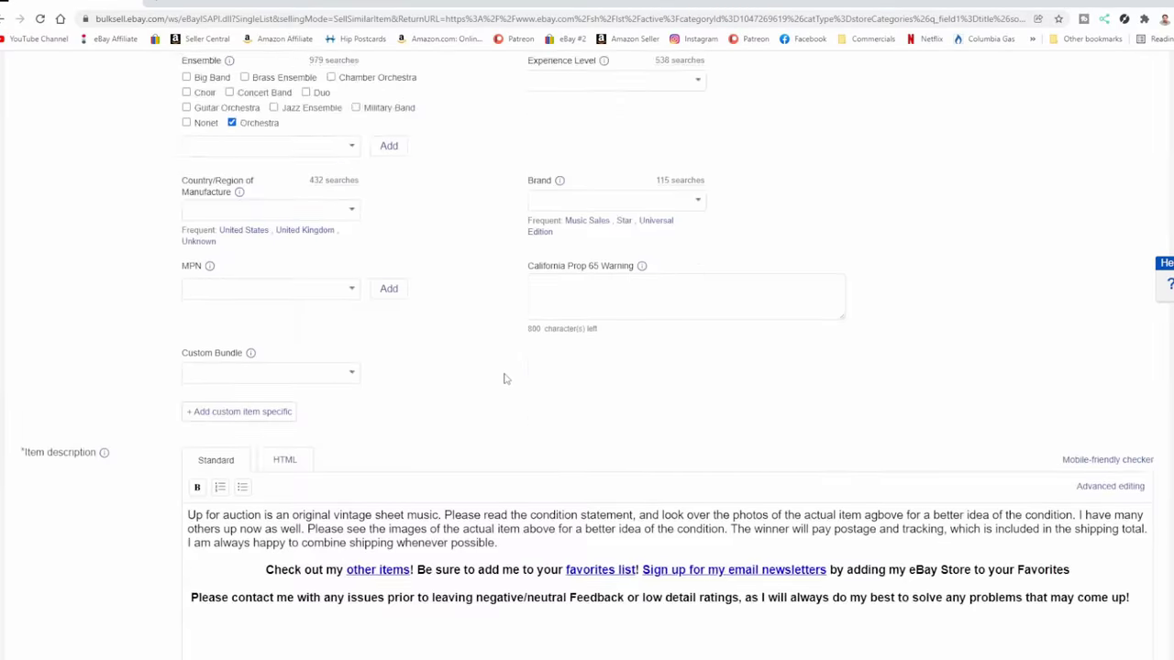
scroll(504, 361, "up", 3)
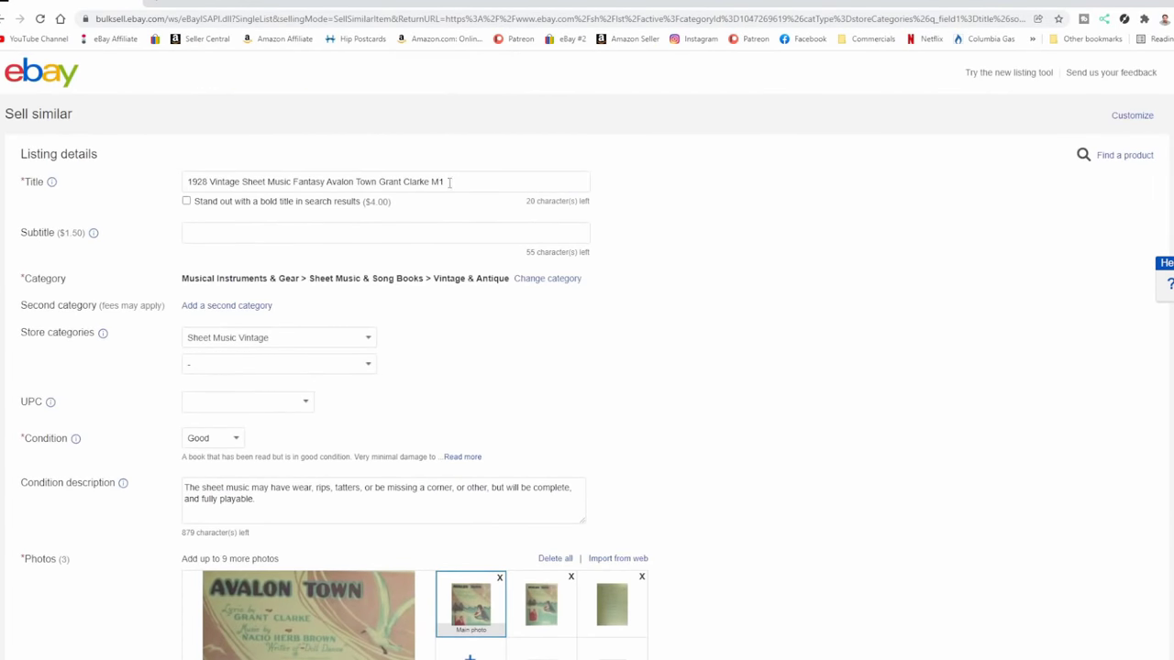
Replace the old title with a first draft of '1774 Original Mr Morgan Sheet Music w/ Lyrics Lady's Magazine'
left_click_drag(450, 182, 39, 179)
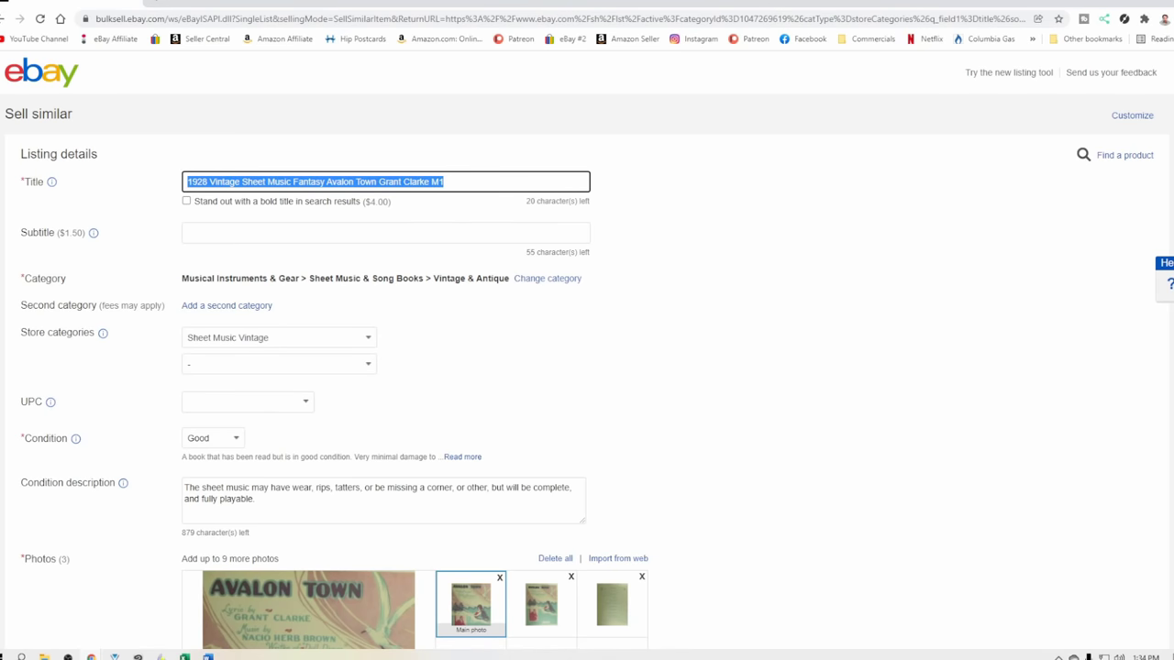
type("177")
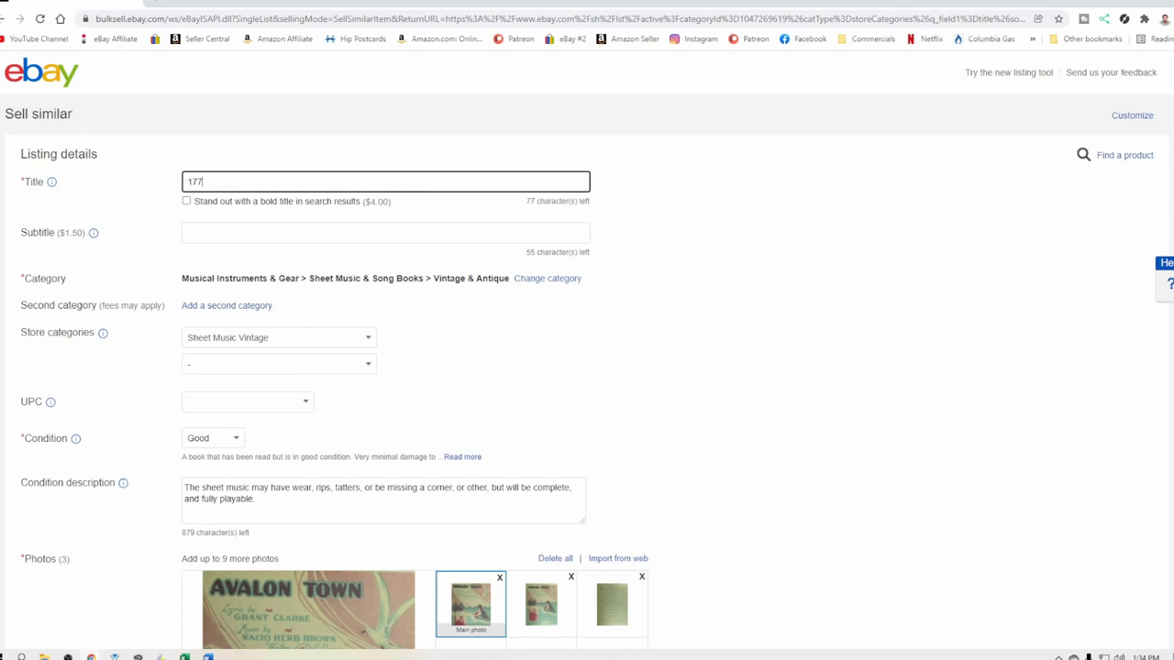
type("4")
type("Original Mr Morgan Sheet Music")
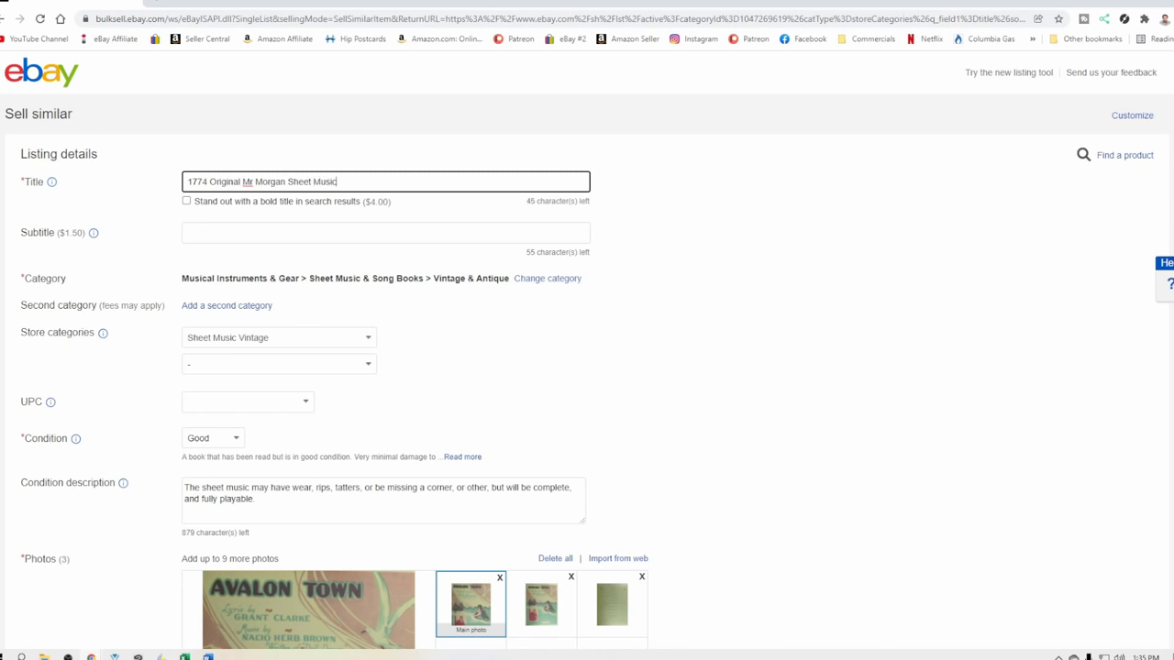
type(" W")
key("BackSpace")
key("BackSpace")
key("BackSpace")
type("w/ Lyrics  ady's Magazine Insert")
Fix 'Lady's' and 'Mr.', drop 'Insert', and append a spell-checked 'Revolutionary War' to the title
left_click(377, 181)
type("L")
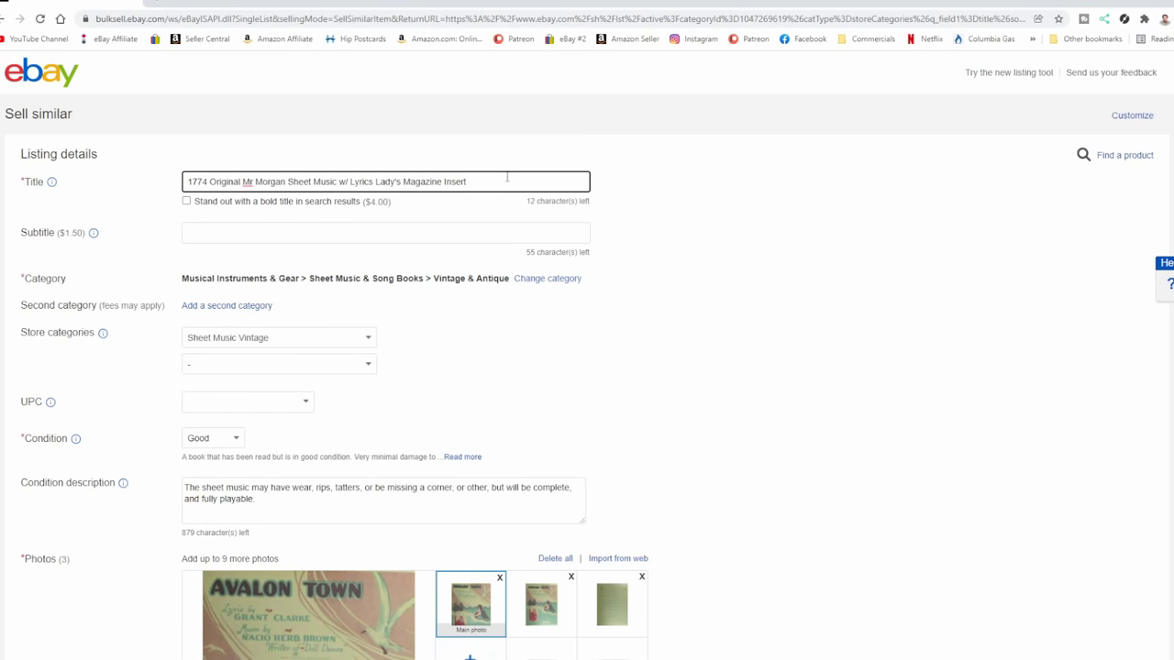
left_click(254, 181)
type(".")
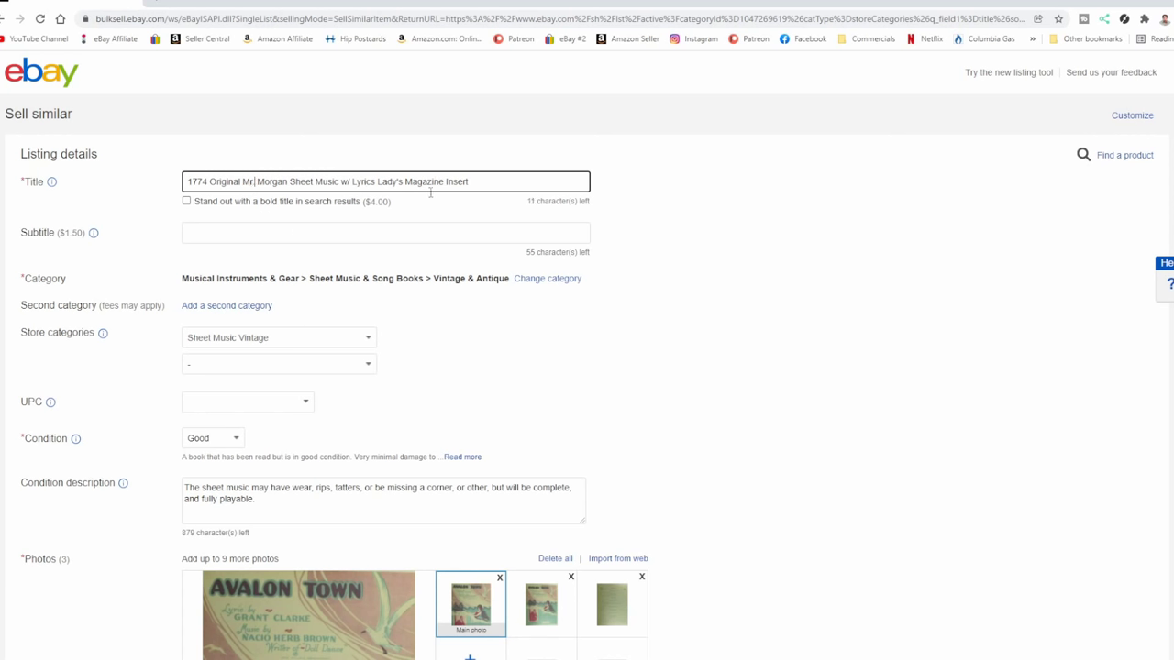
left_click(474, 184)
key("BackSpace")
key("BackSpace")
key("BackSpace")
type("Revolutionary War")
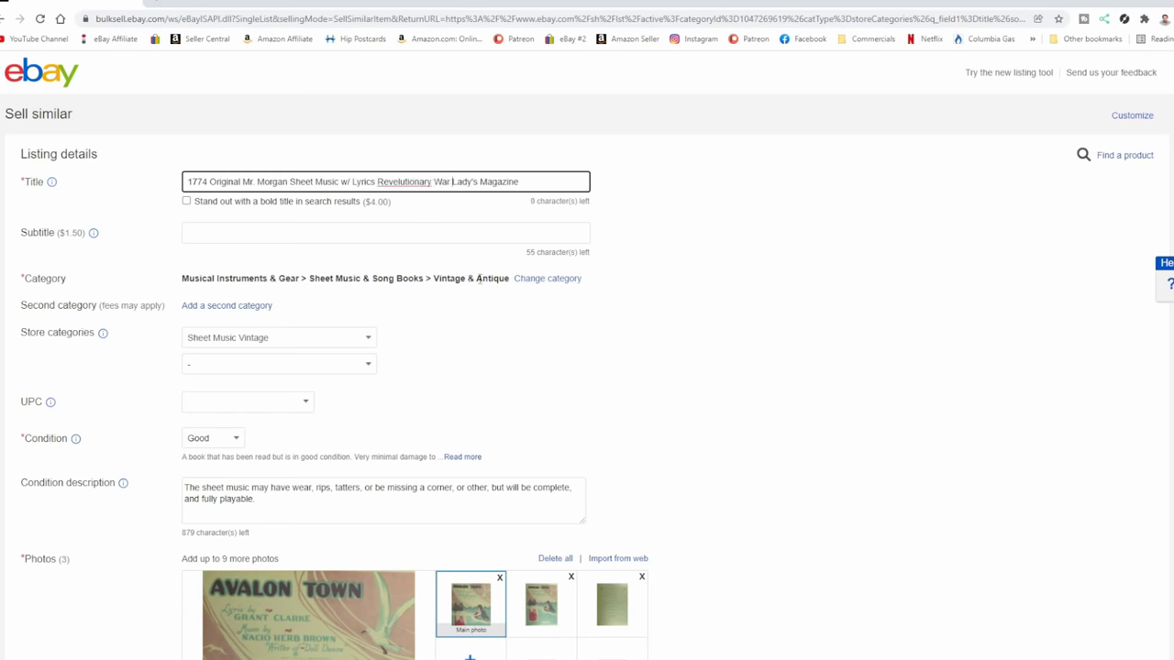
right_click(392, 184)
left_click(436, 204)
Insert 'issues related to it being over 250 years old' after 'other' in the condition description
scroll(434, 366, "down", 2)
left_click(255, 373)
left_click_drag(253, 372, 272, 366)
left_click(346, 379)
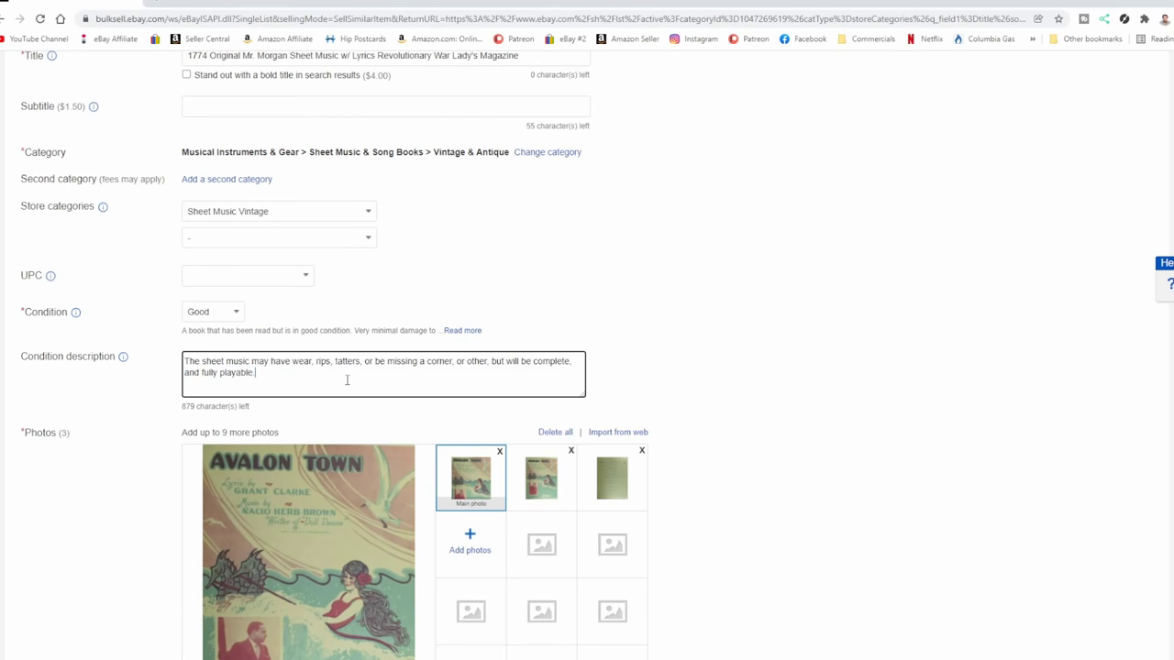
left_click(489, 363)
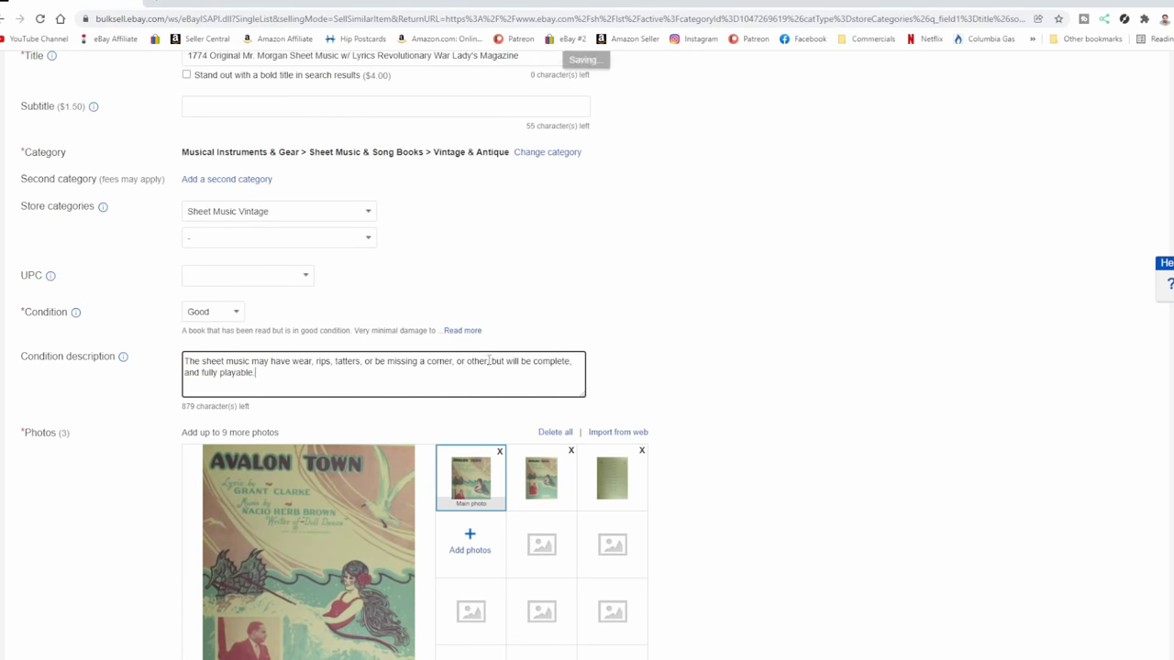
type("issues")
type(" related to it")
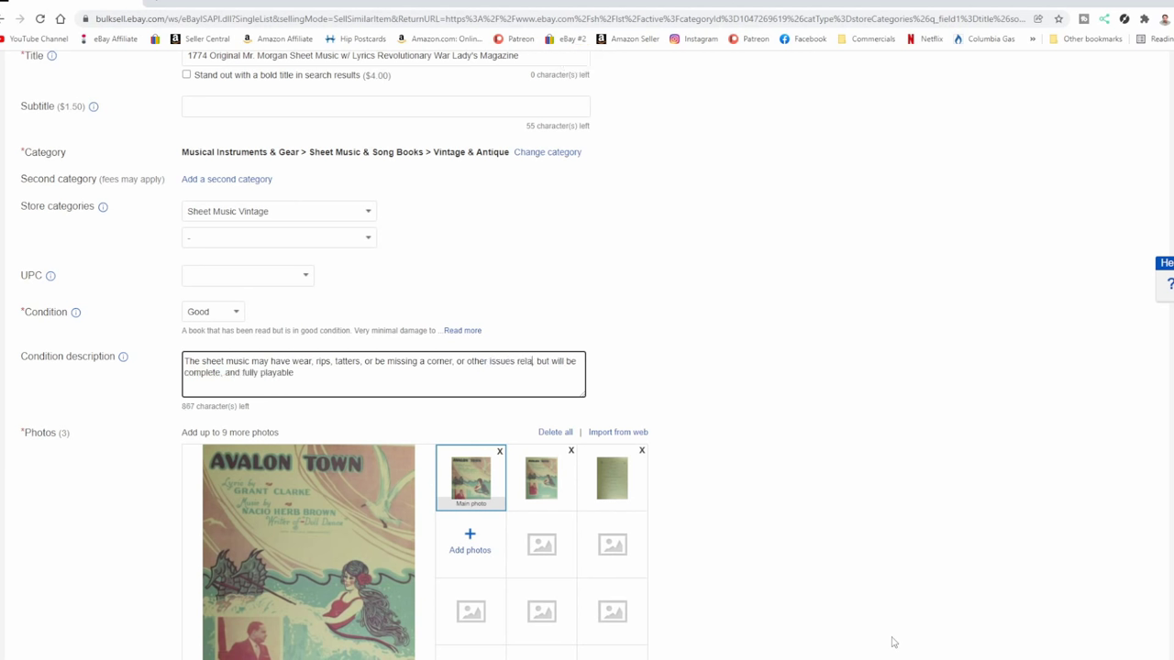
type(" being over")
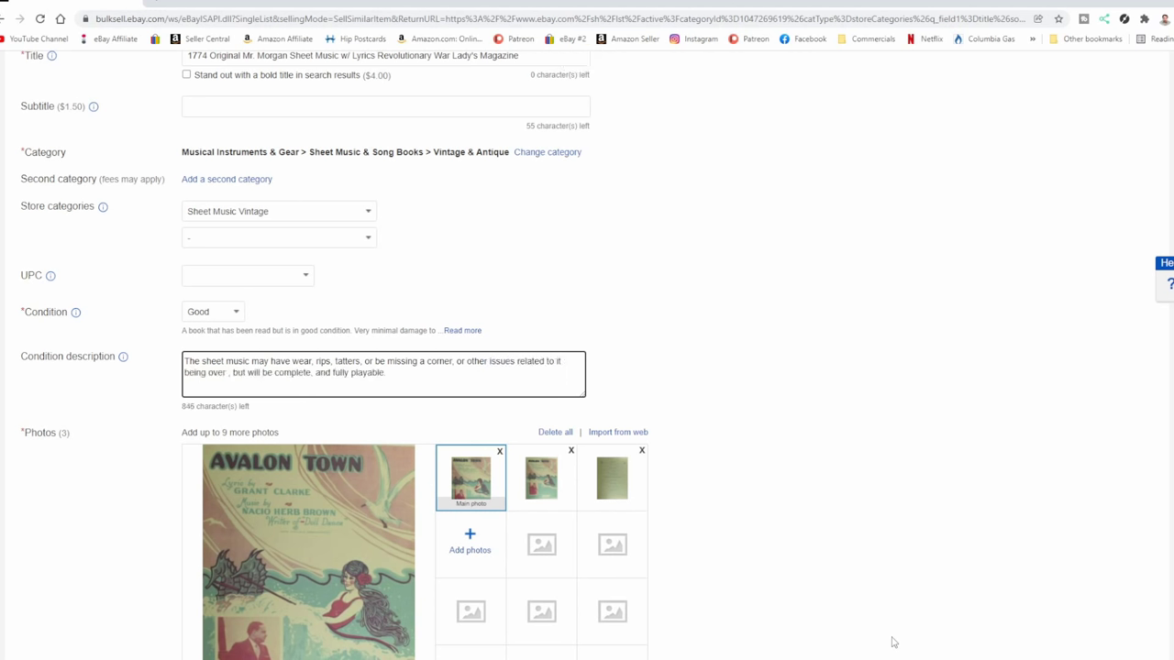
type(" 250")
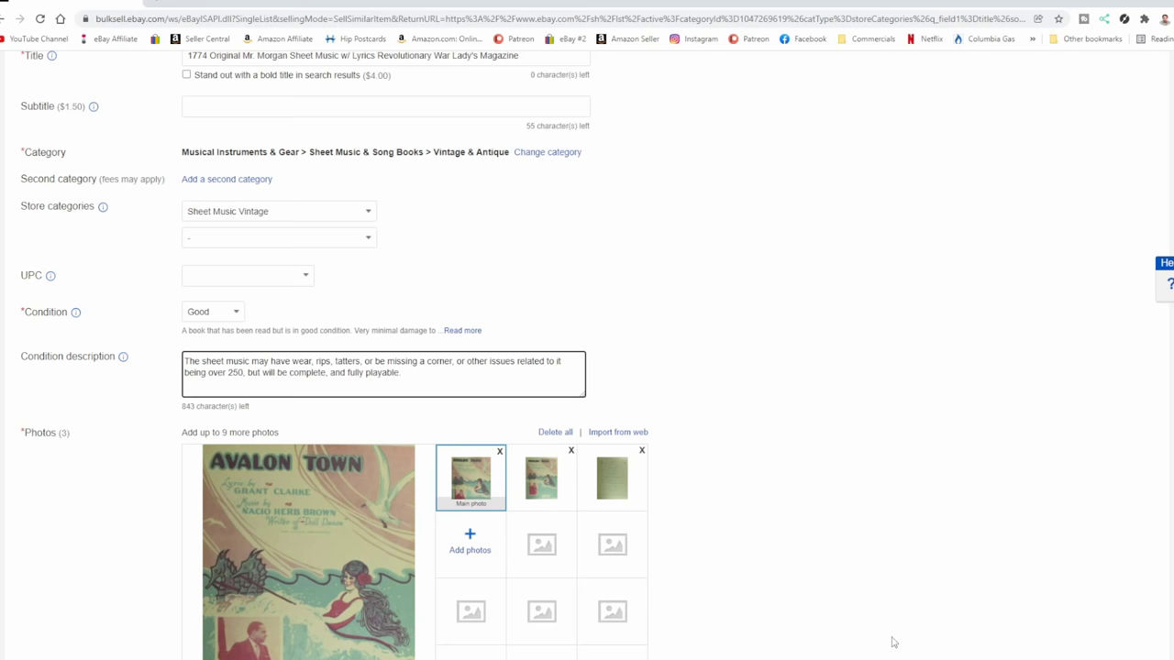
type(" years o")
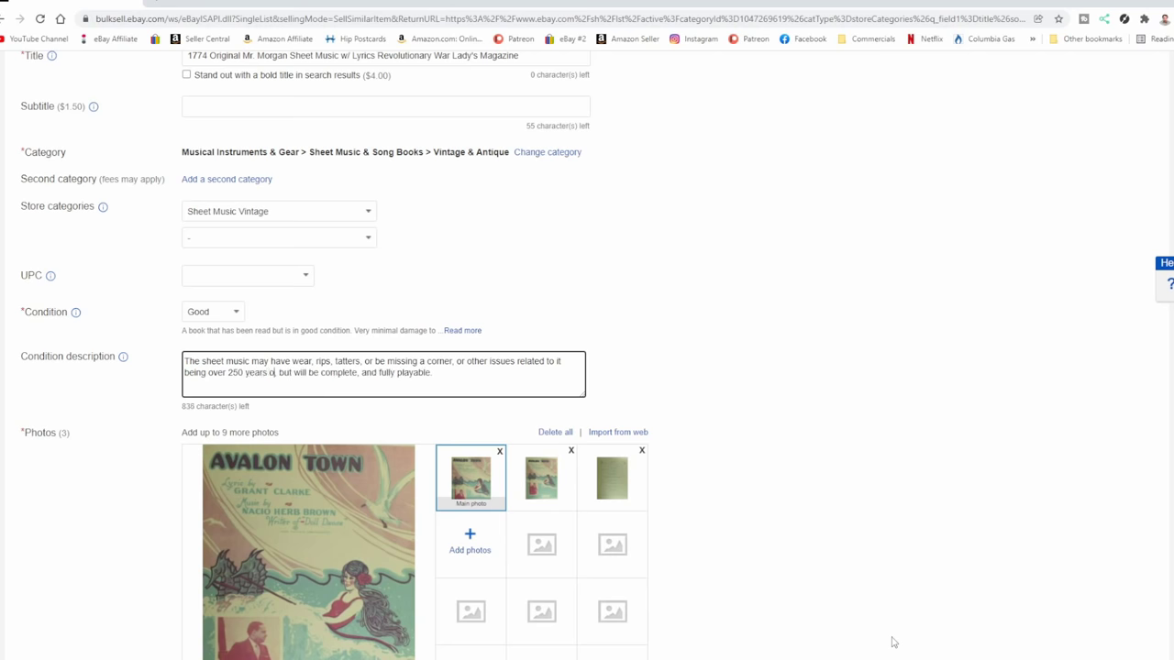
type("ld")
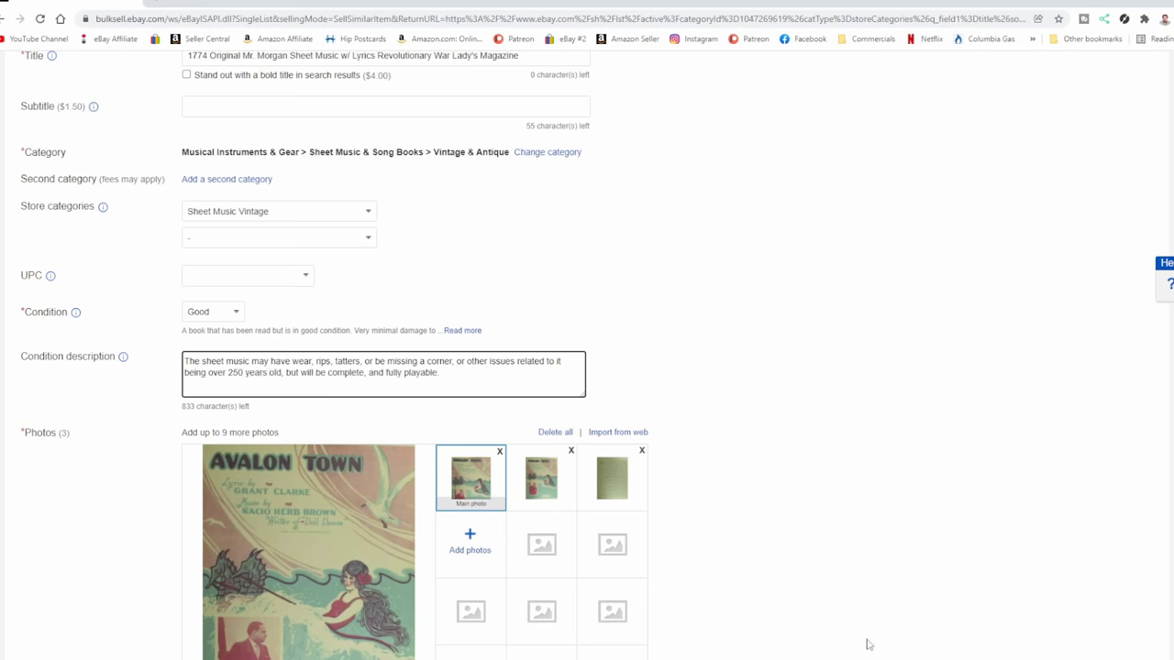
mouse_move(943, 657)
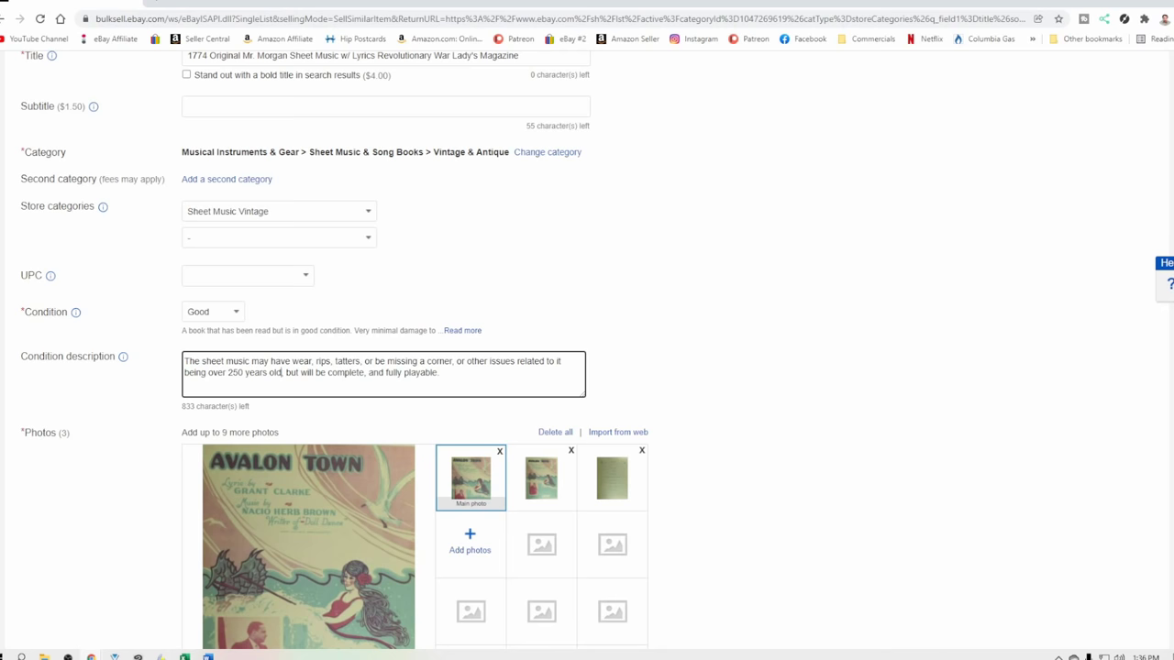
Delete all of the old Avalon Town photos from the listing
scroll(776, 312, "down", 2)
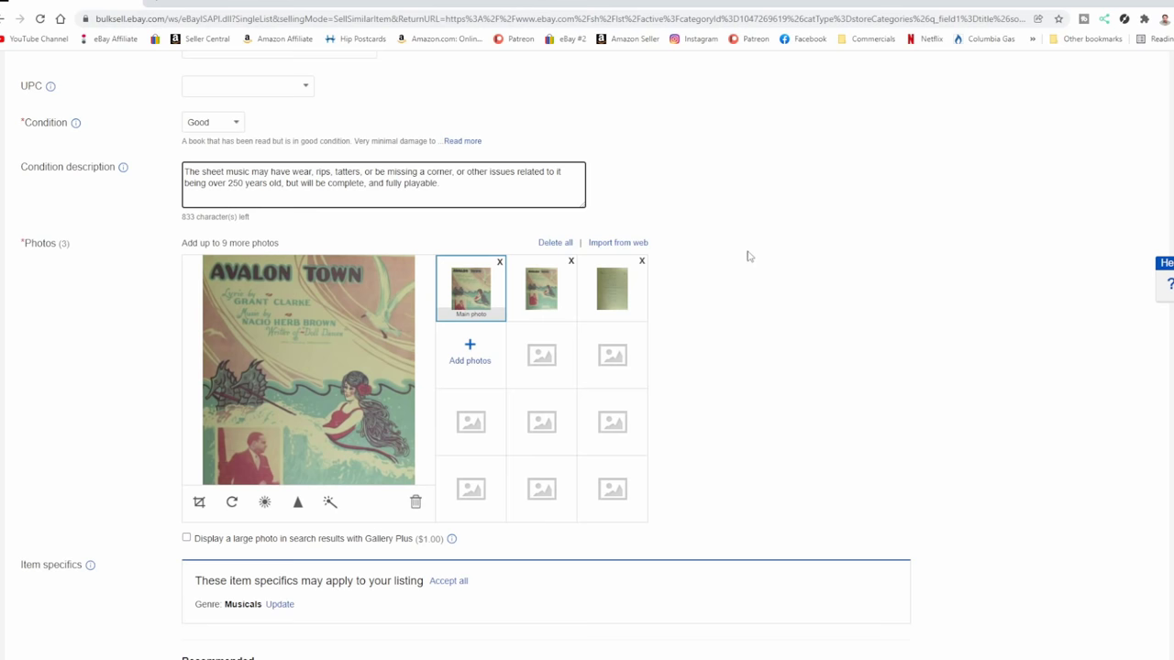
left_click(556, 243)
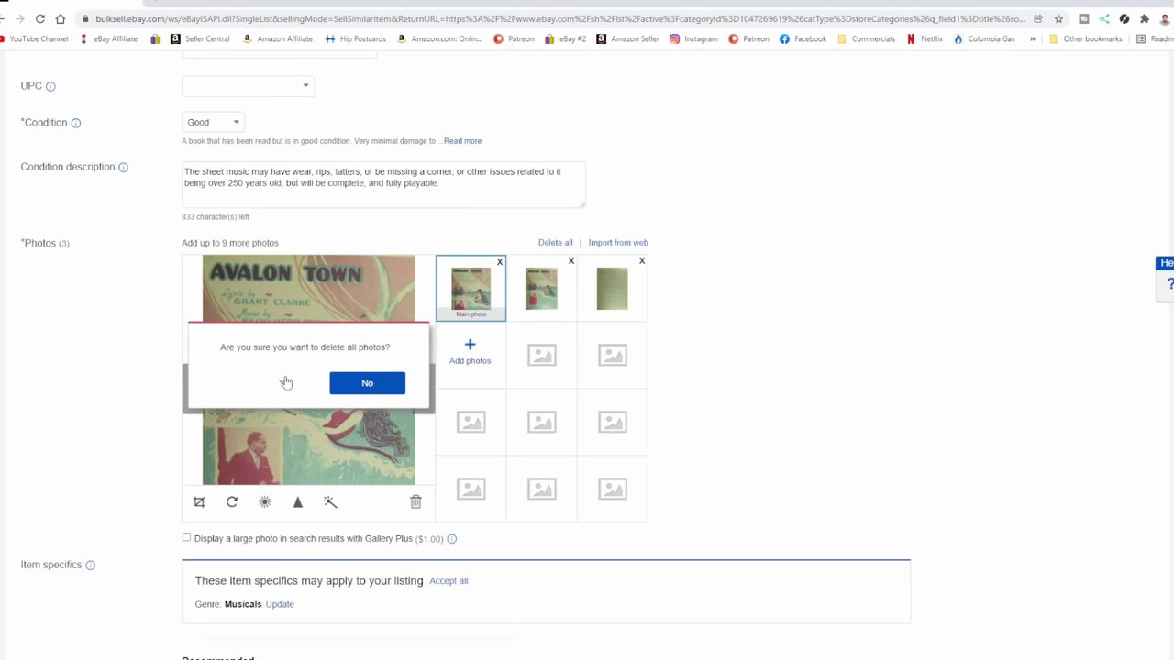
left_click(367, 382)
Upload the img885 and img886 scans from USB Drive (G:) > Cig Label
left_click(470, 285)
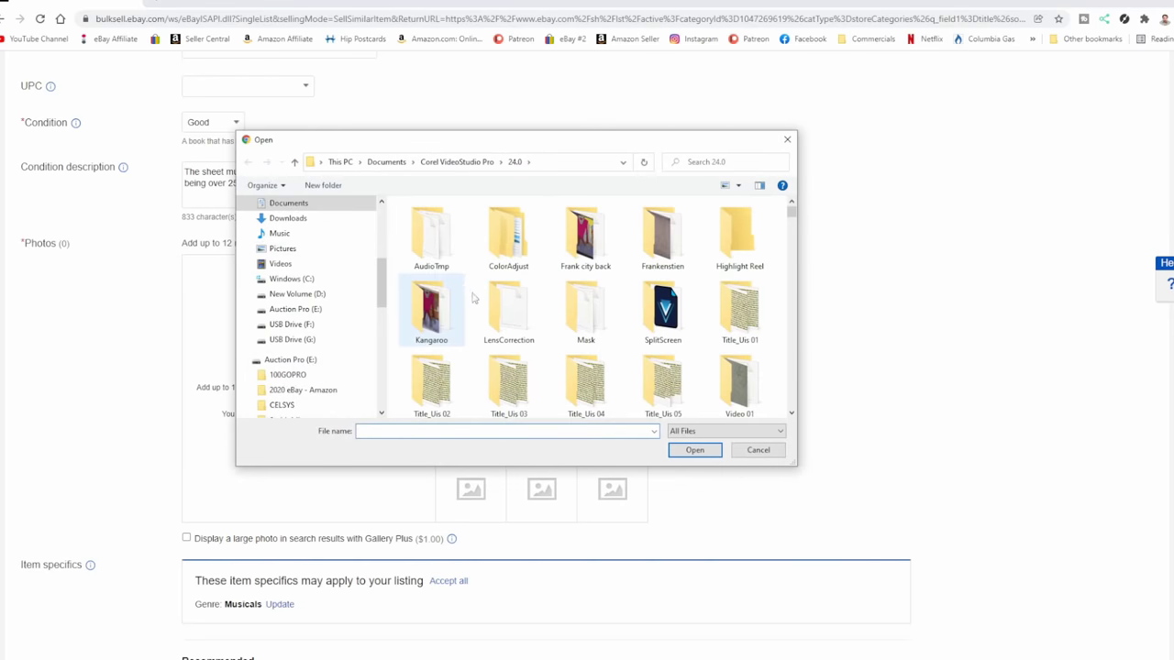
left_click_drag(386, 280, 312, 220)
scroll(317, 248, "down", 5)
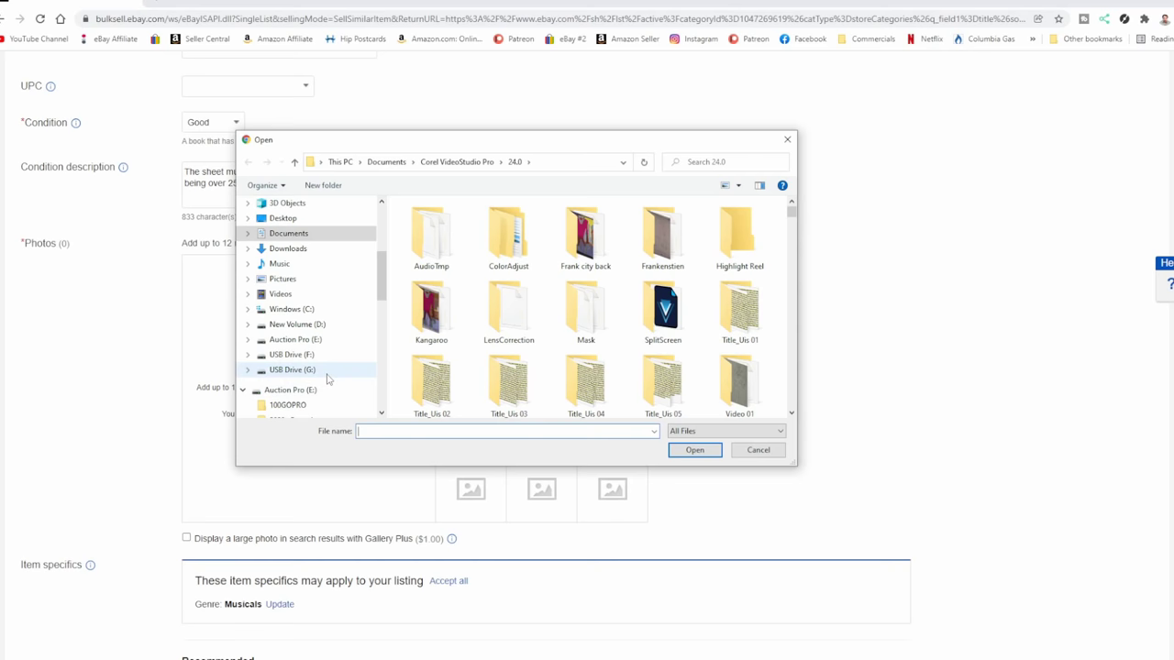
left_click(292, 370)
left_click(739, 186)
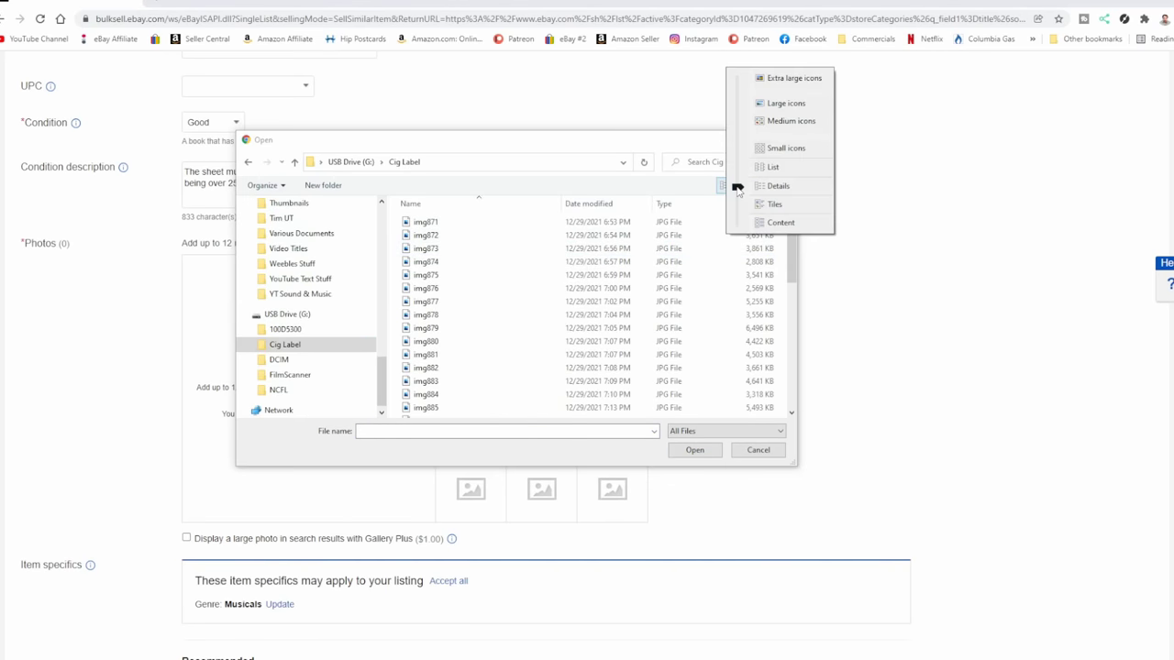
left_click_drag(744, 190, 752, 102)
left_click(780, 102)
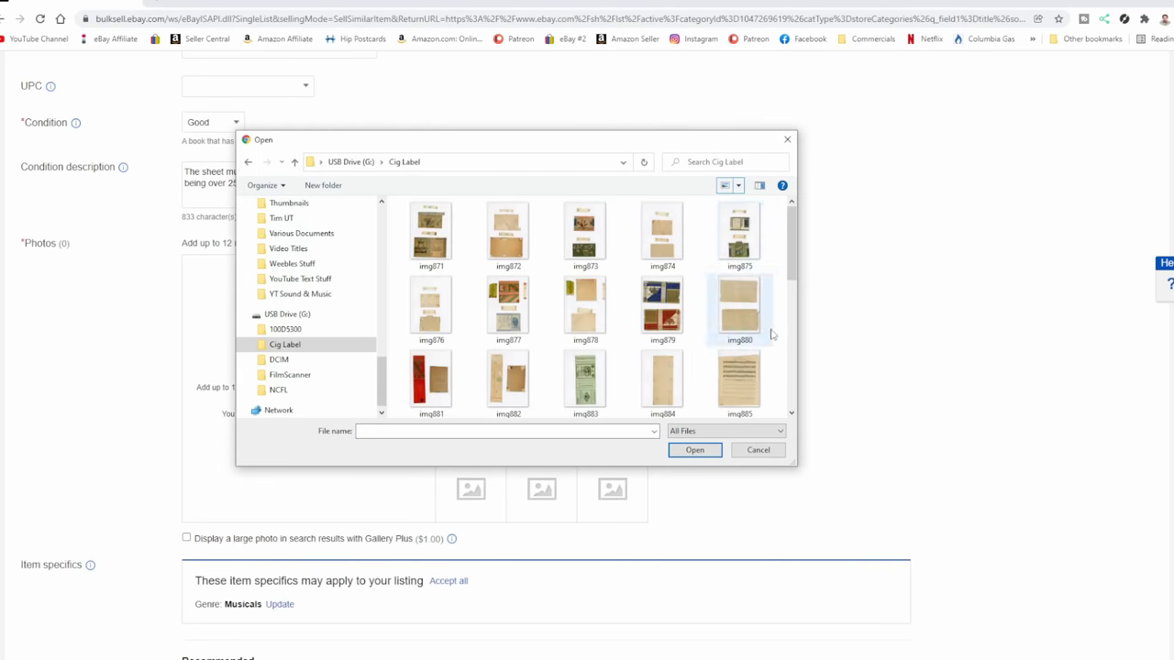
scroll(741, 252, "down", 1)
left_click(739, 303)
left_click(433, 376, "ctrl")
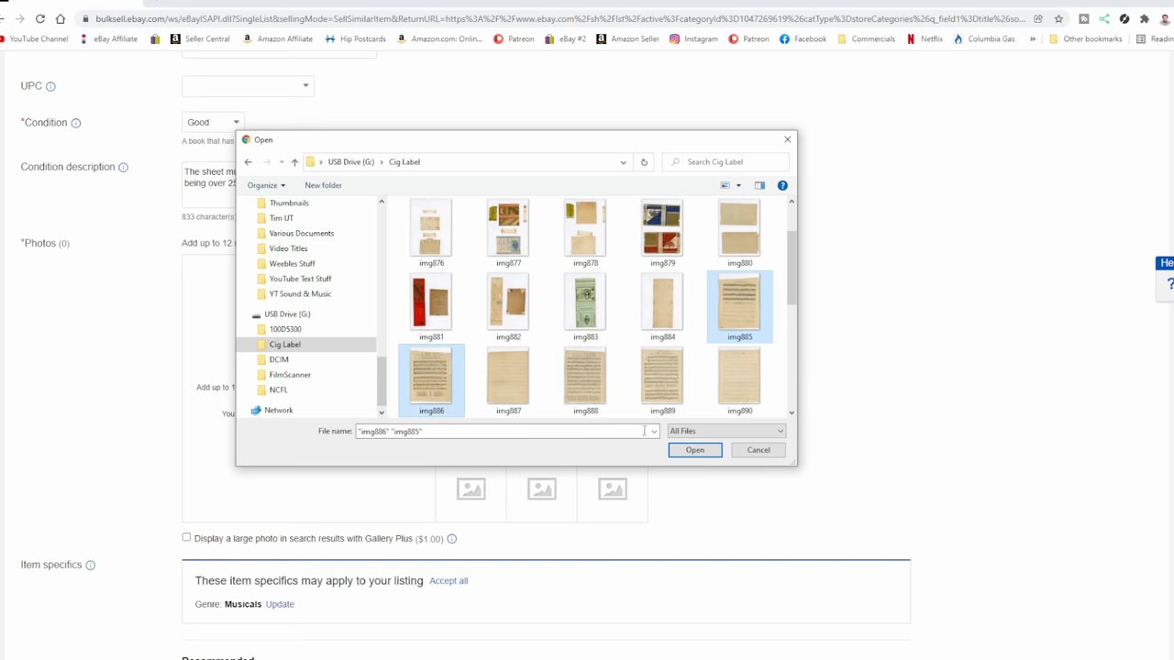
left_click(696, 451)
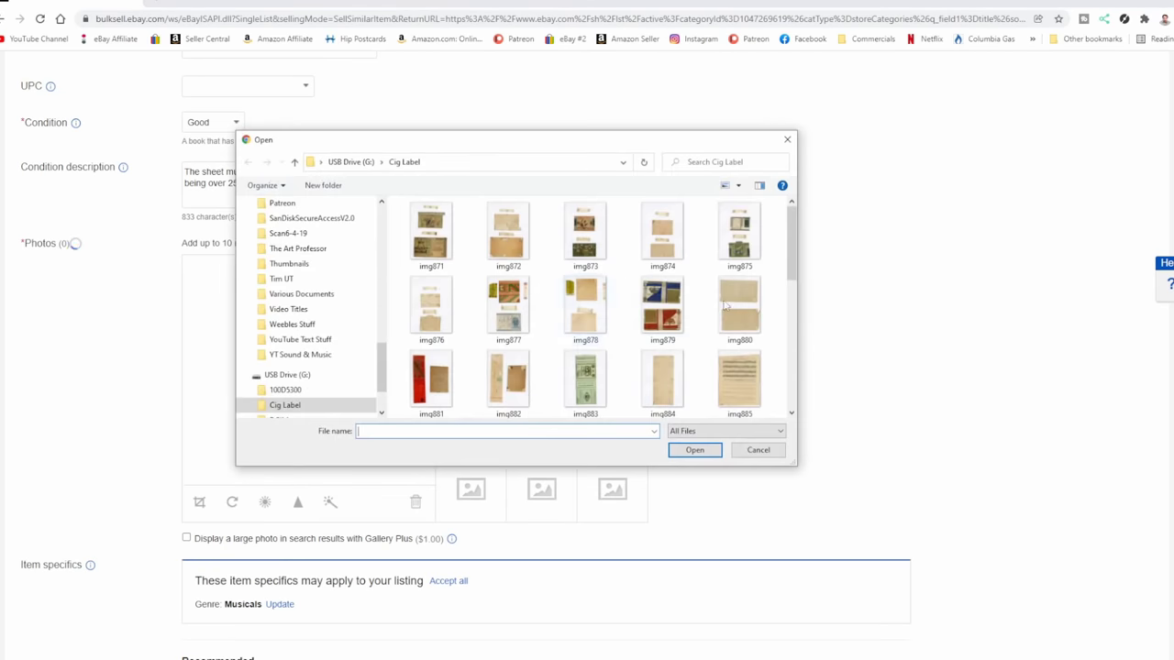
Add a third sheet-music scan and make the second photo the main photo
scroll(731, 313, "down", 3)
scroll(731, 313, "up", 1)
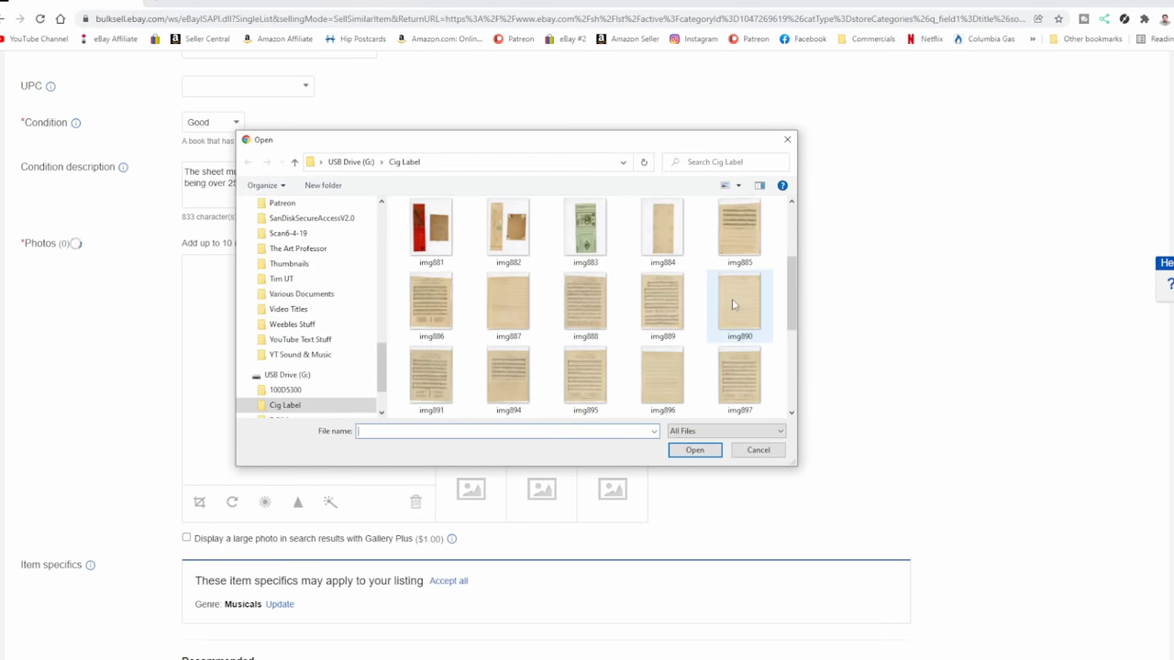
double_click(429, 301)
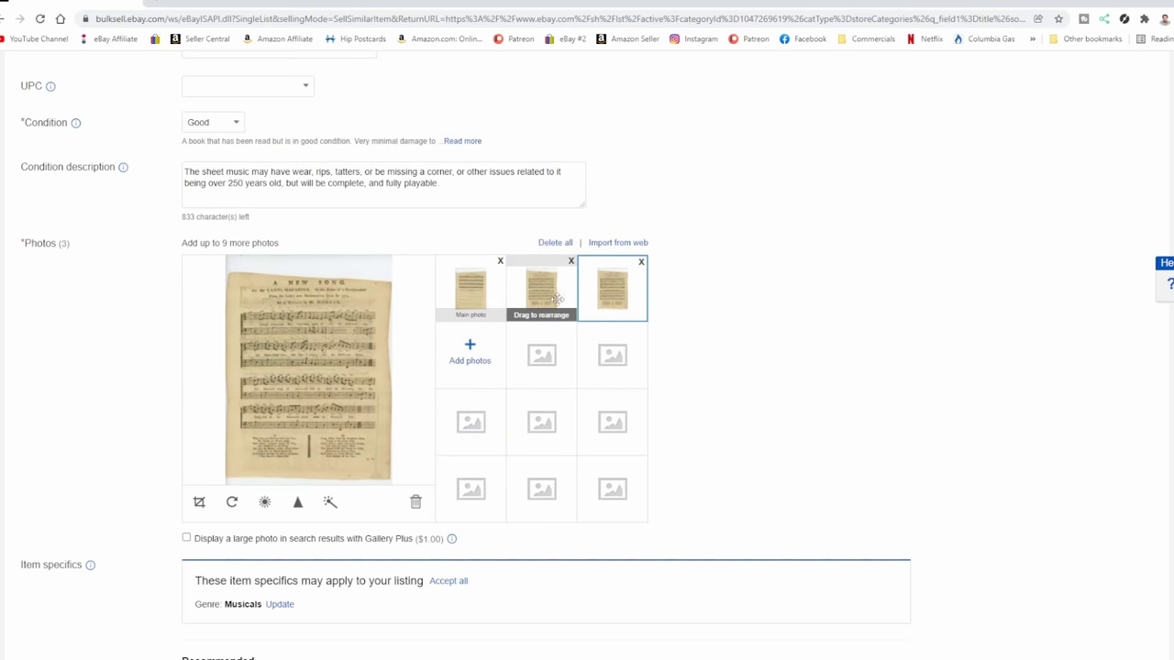
left_click_drag(532, 290, 467, 292)
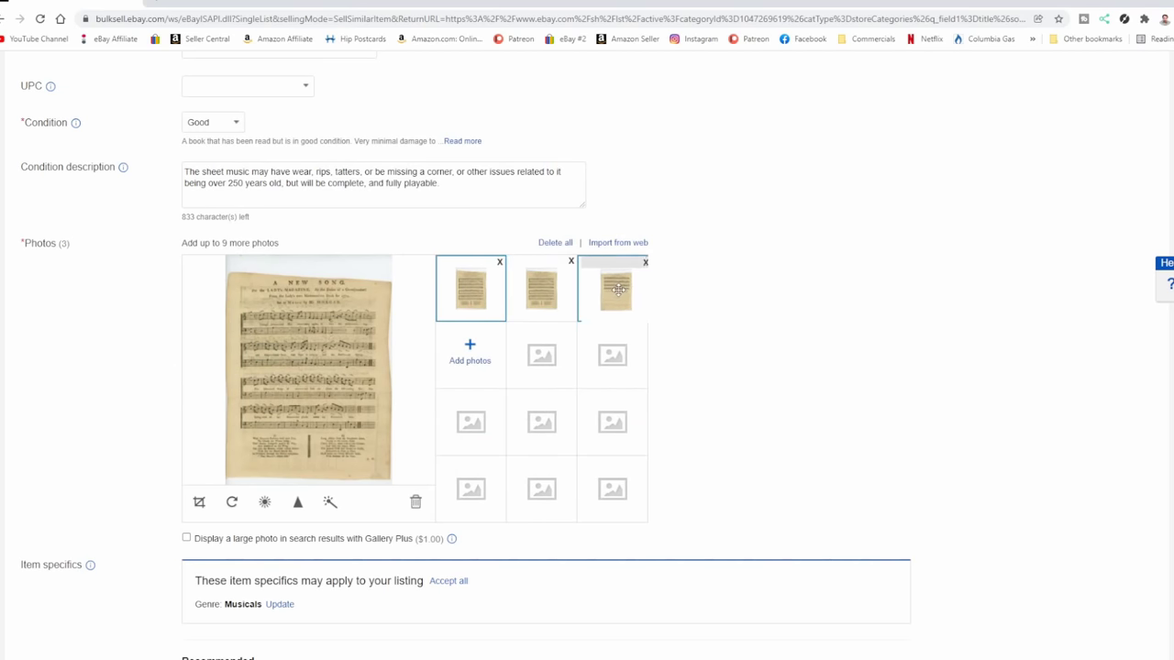
Crop the main photo to the 'A NEW SONG' heading and first staves, save it, and preview the other photos
left_click(199, 503)
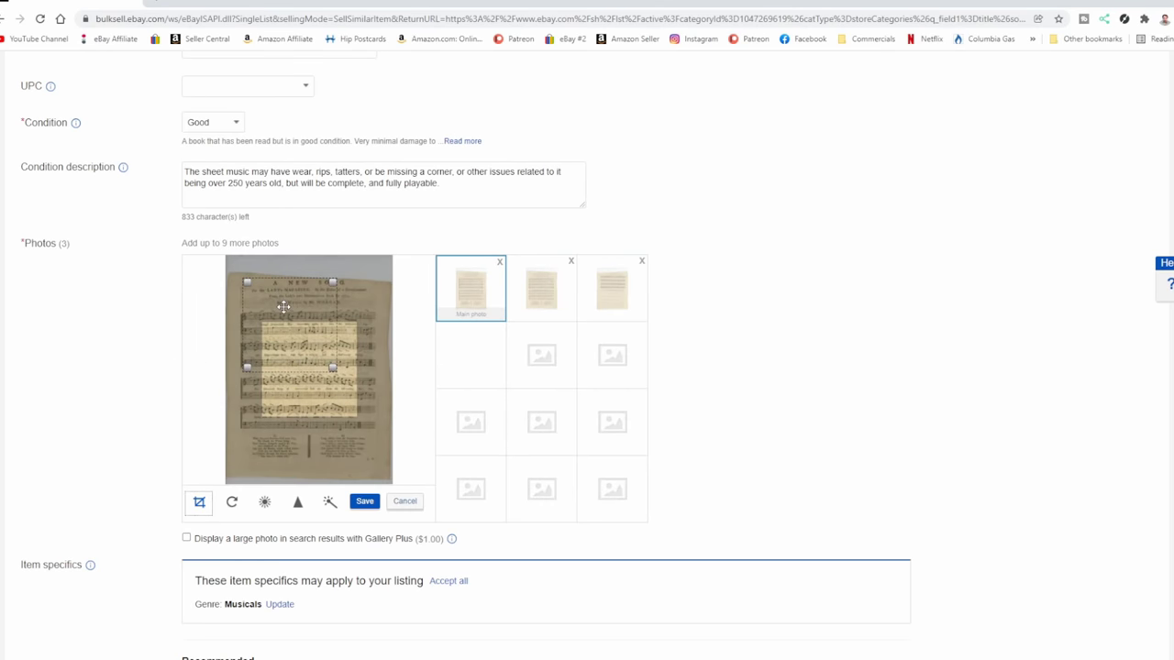
left_click_drag(284, 306, 280, 304)
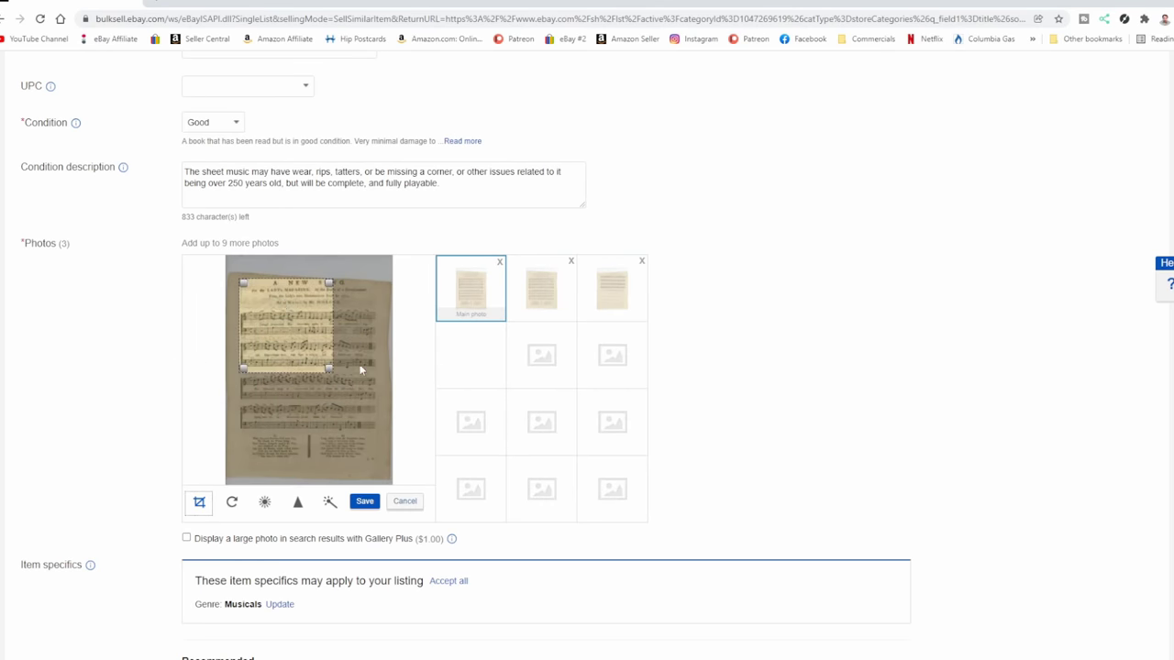
left_click_drag(328, 373, 373, 375)
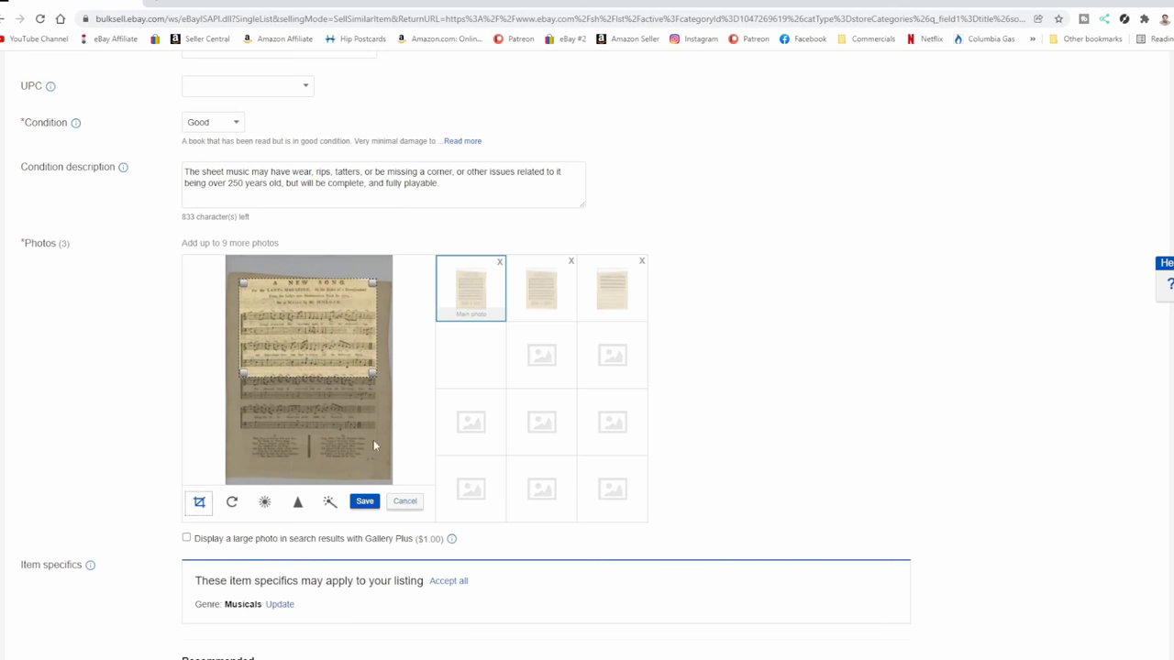
left_click(264, 503)
left_click(265, 505)
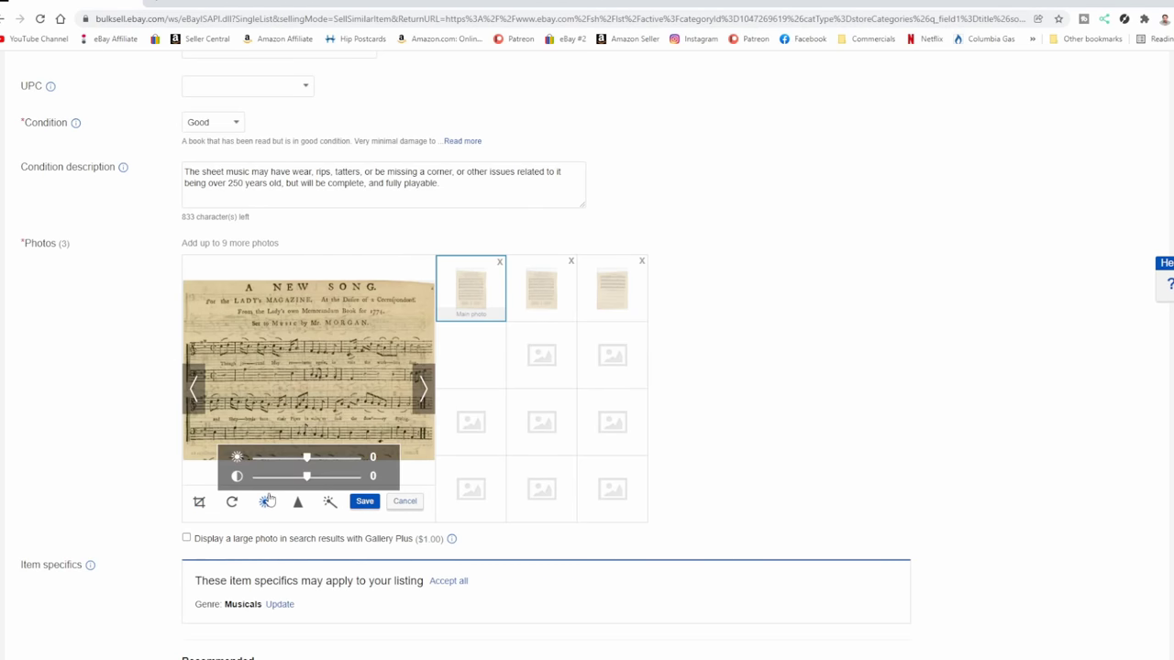
left_click(267, 501)
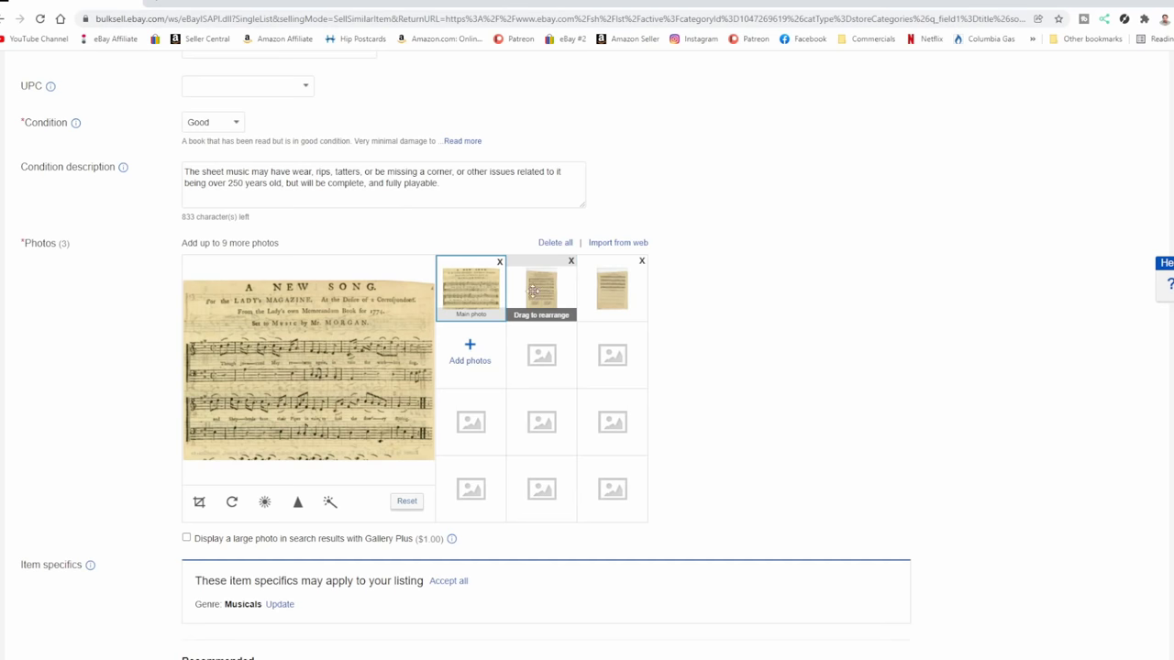
left_click(541, 292)
left_click(610, 291)
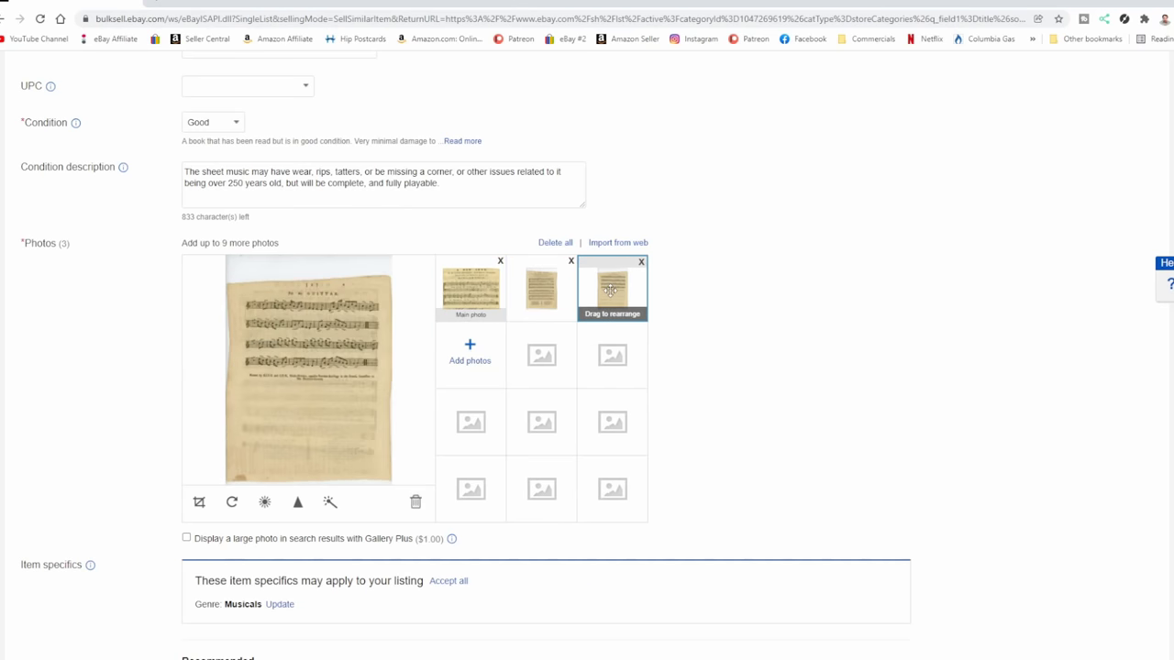
Untick Mixed under Instrument and add Guitar as the instrument value
scroll(518, 392, "down", 2)
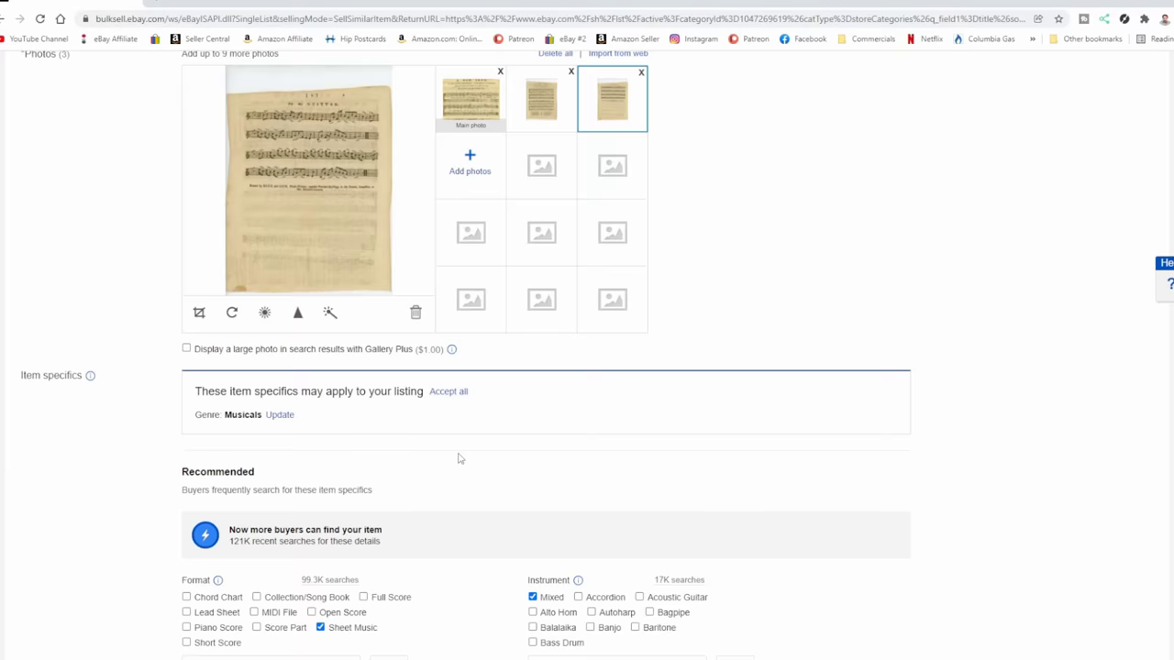
scroll(455, 458, "down", 2)
scroll(381, 483, "down", 2)
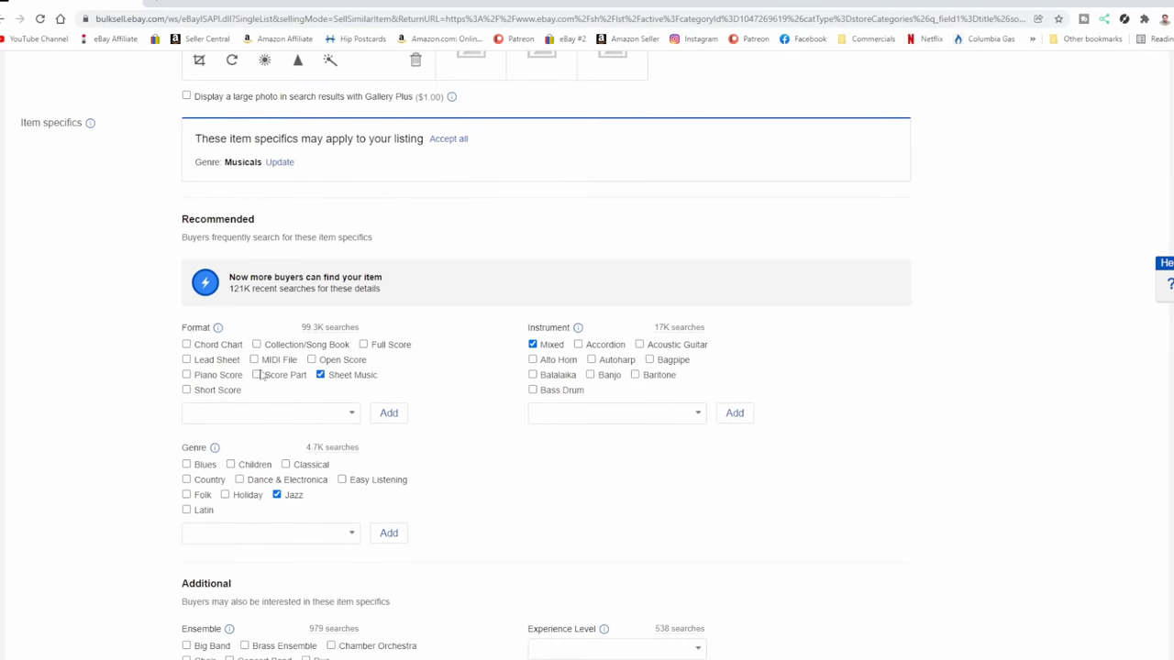
left_click(533, 344)
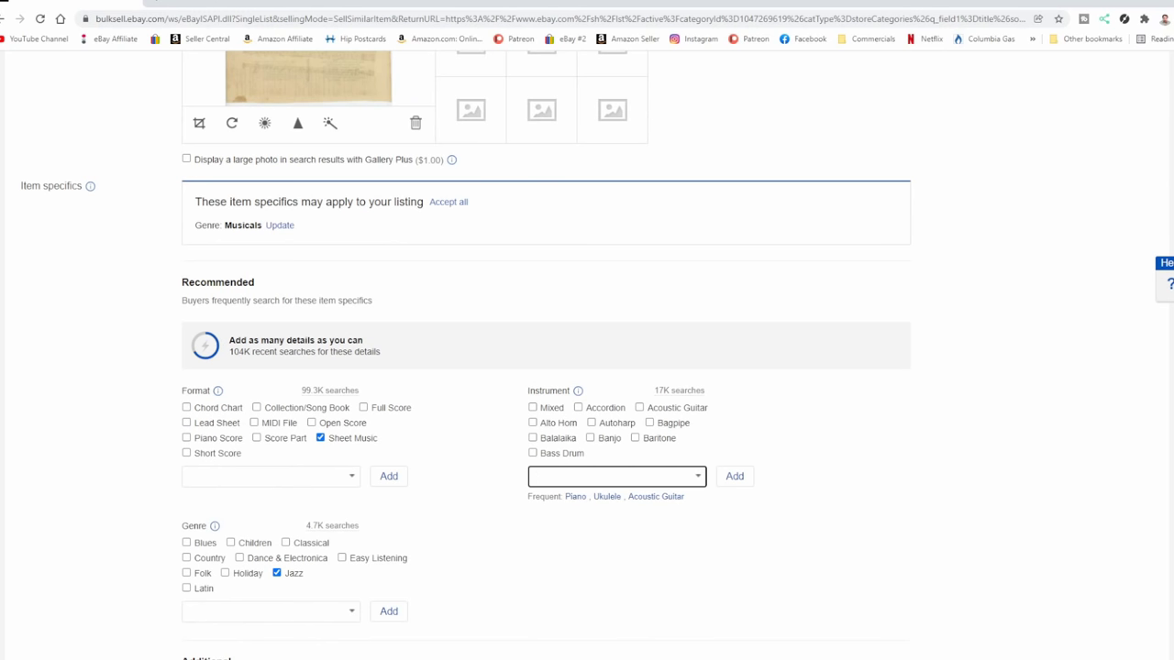
type("Gu")
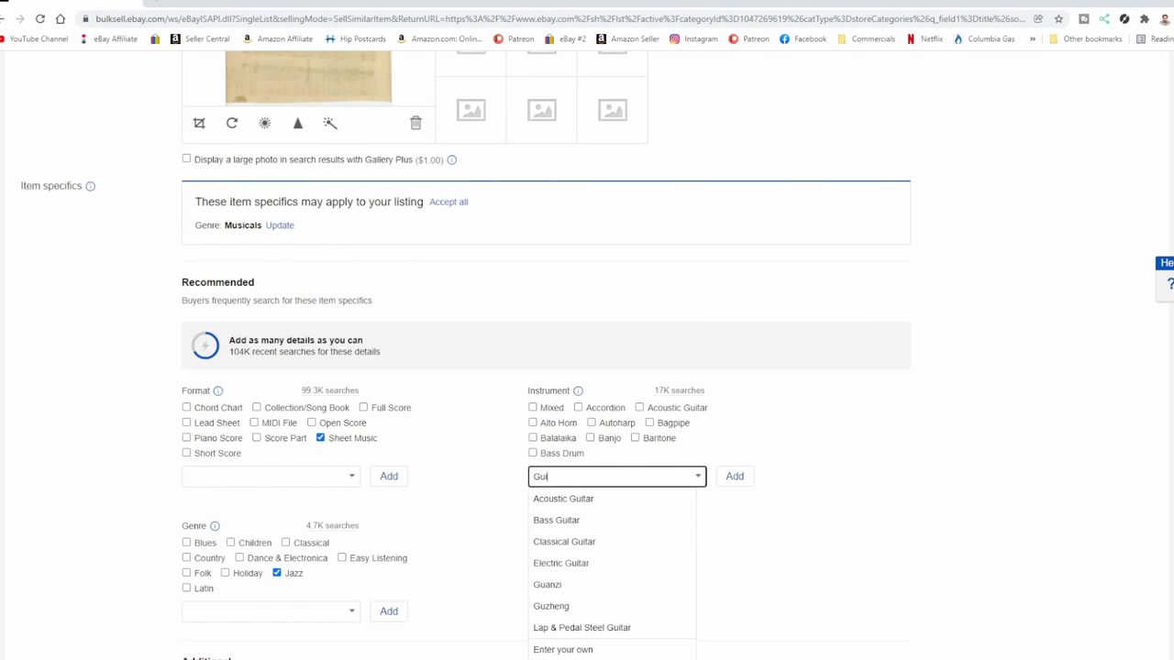
type("ittar")
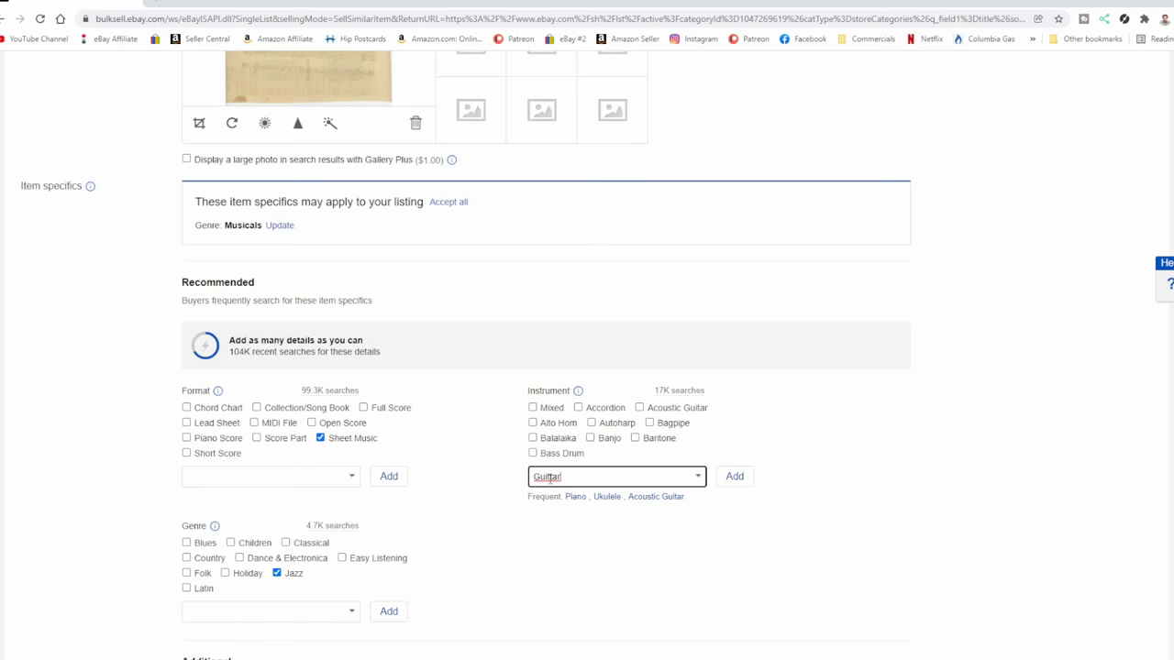
left_click(744, 513)
left_click(736, 477)
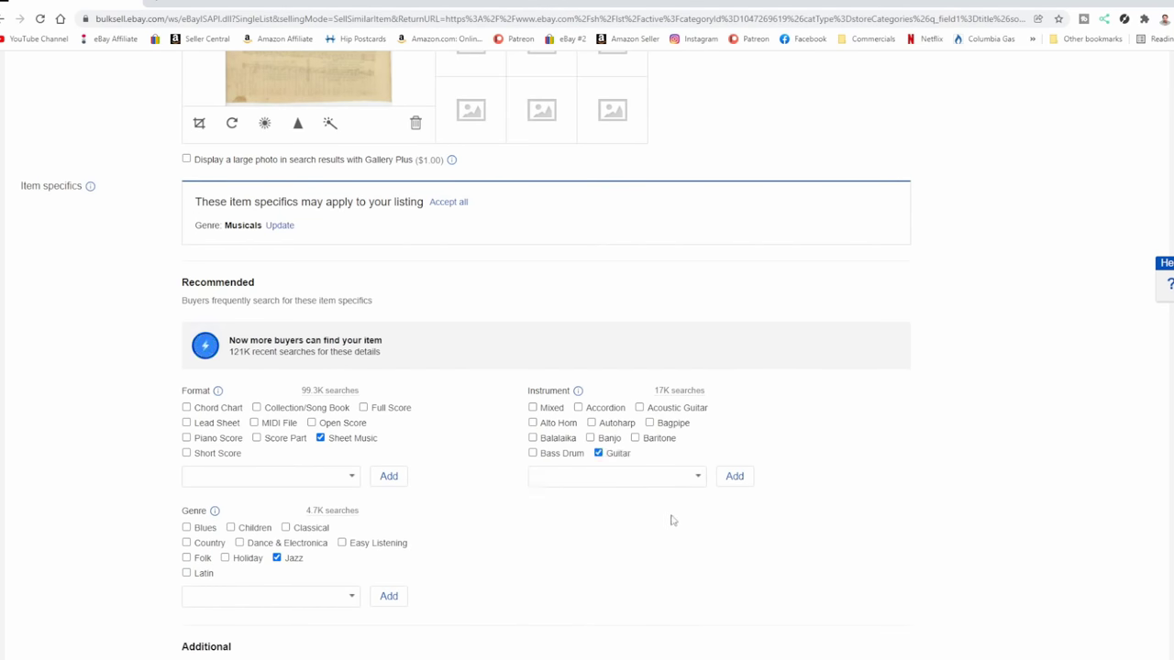
Swap the Jazz genre for Folk
scroll(486, 474, "down", 2)
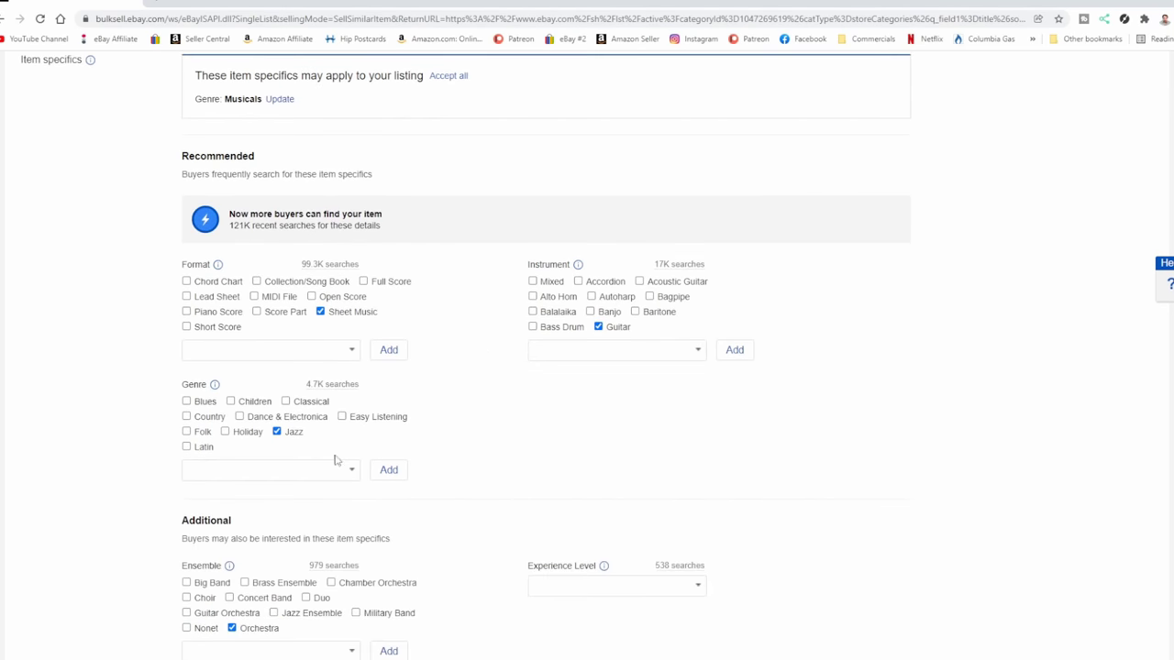
left_click(277, 433)
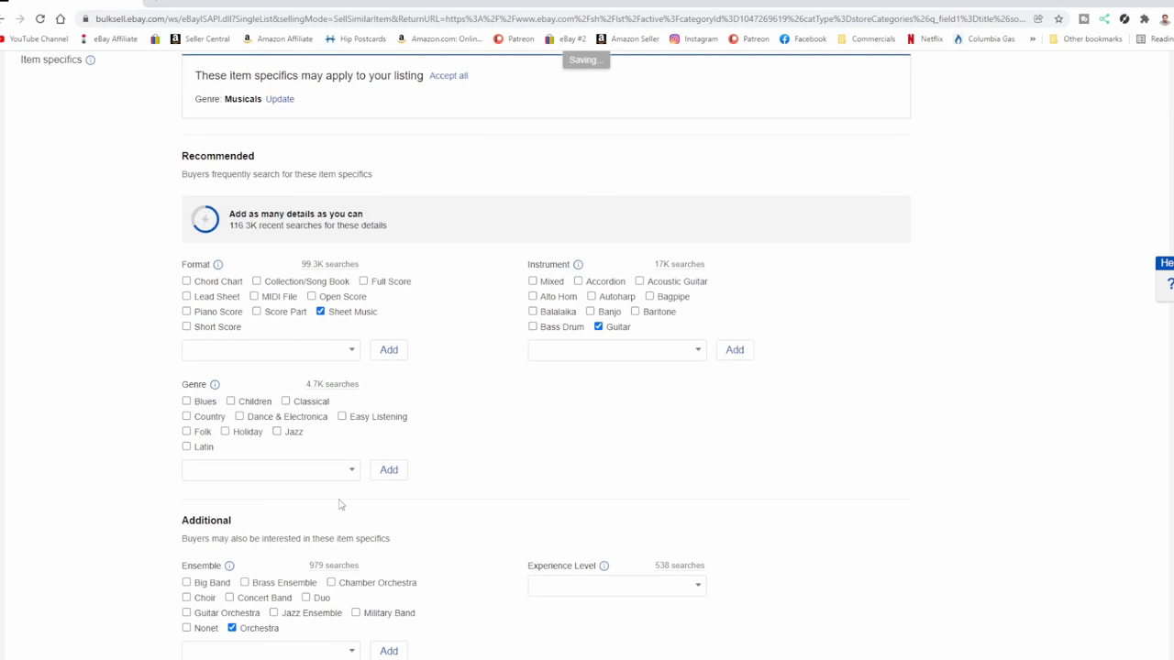
left_click(188, 435)
left_click(188, 435)
Add Revolutionary War as an additional genre
left_click(273, 470)
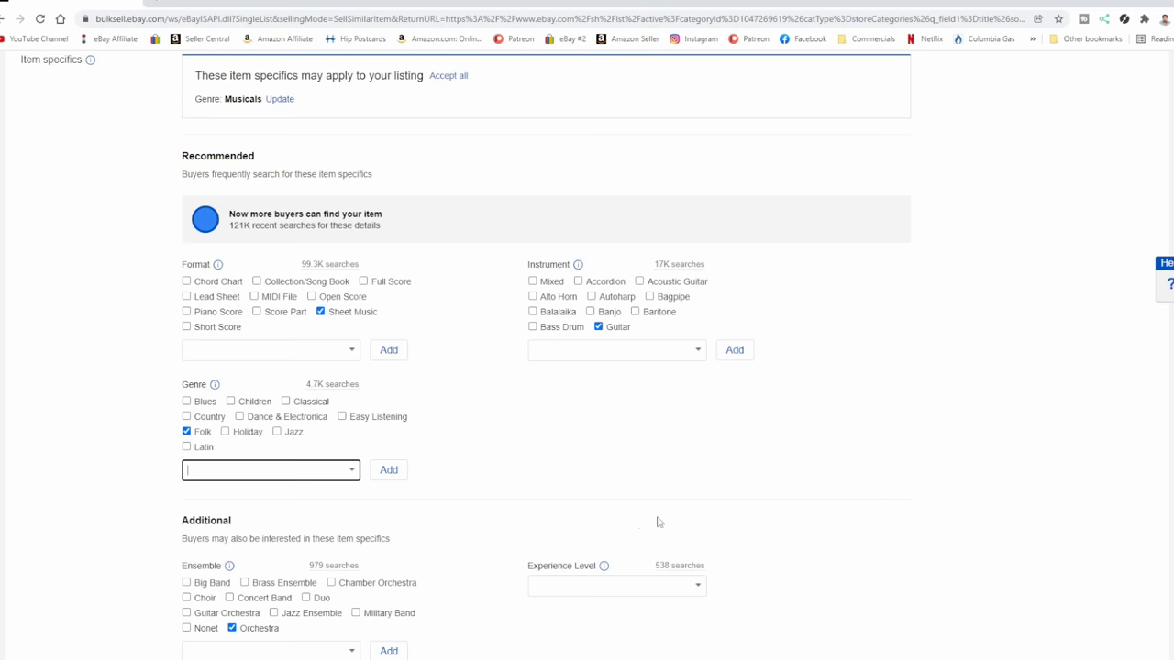
type("Rev")
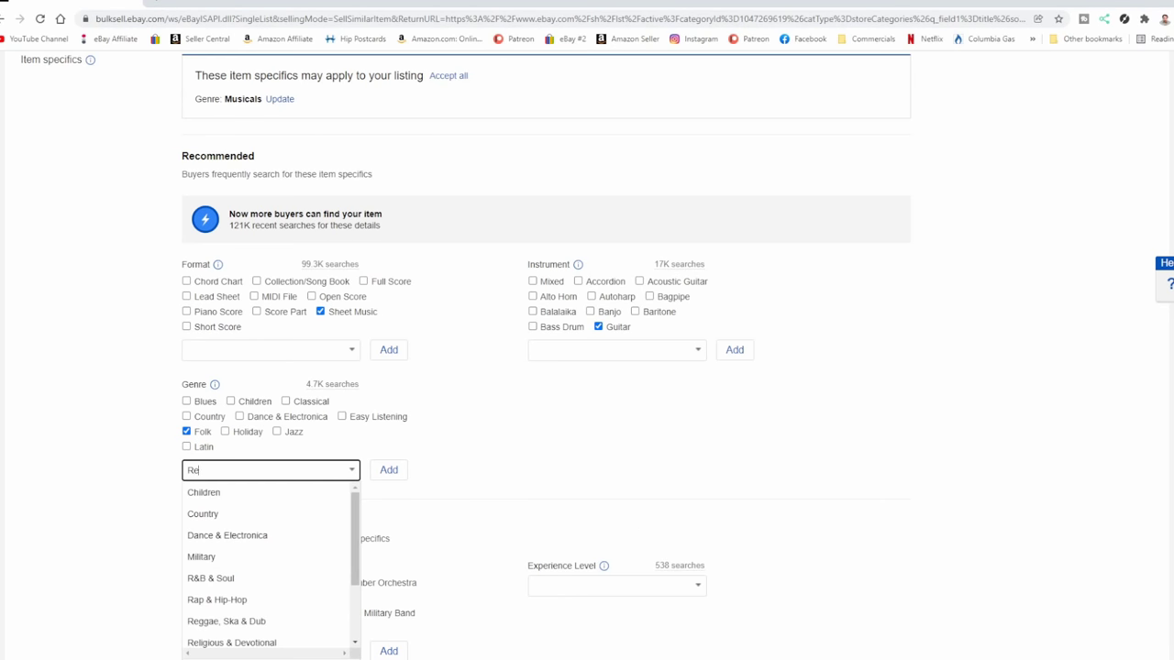
key("BackSpace")
key("BackSpace")
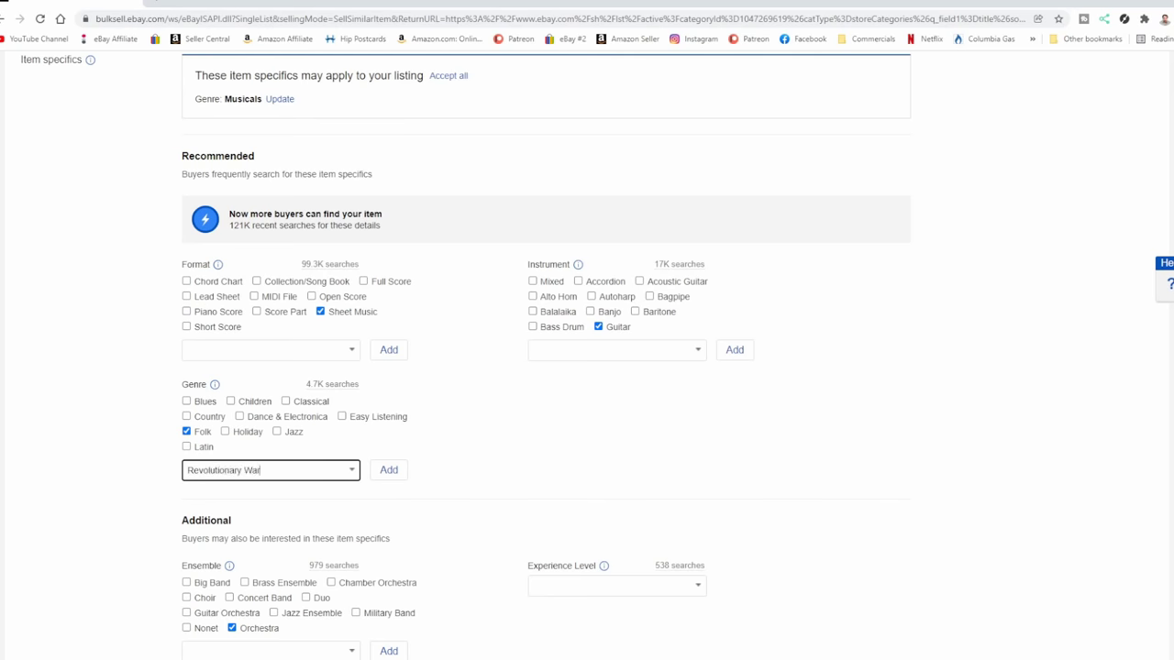
left_click(389, 471)
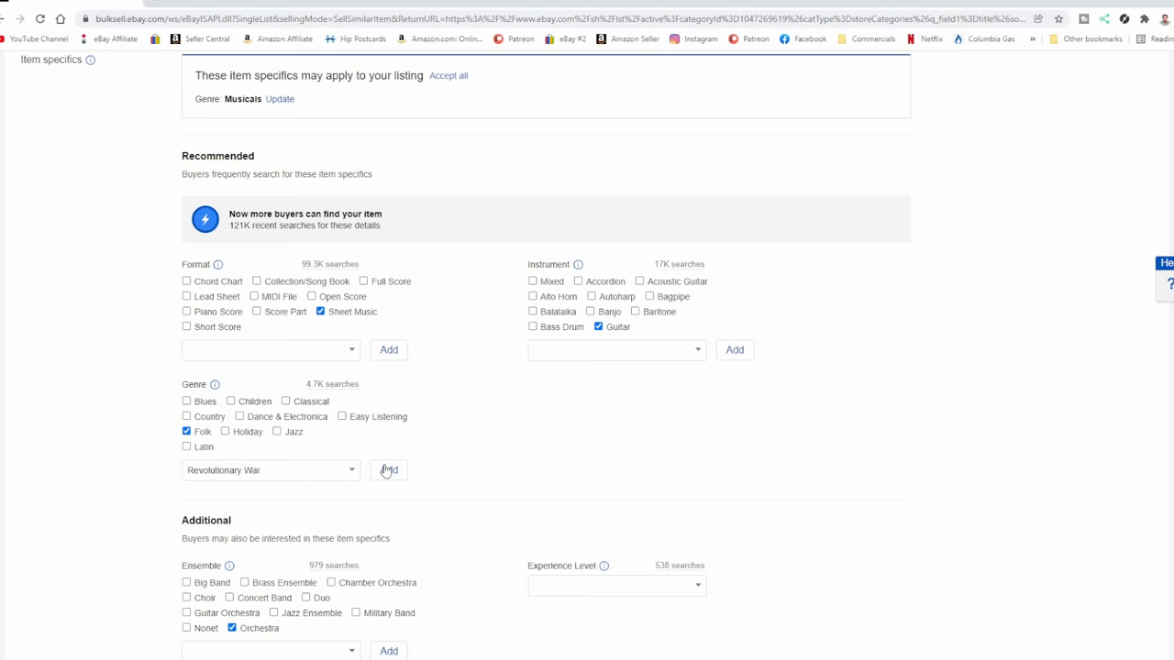
Untick Orchestra under Ensemble and add Guitar as a custom Ensemble value
scroll(490, 459, "down", 1)
left_click(232, 565)
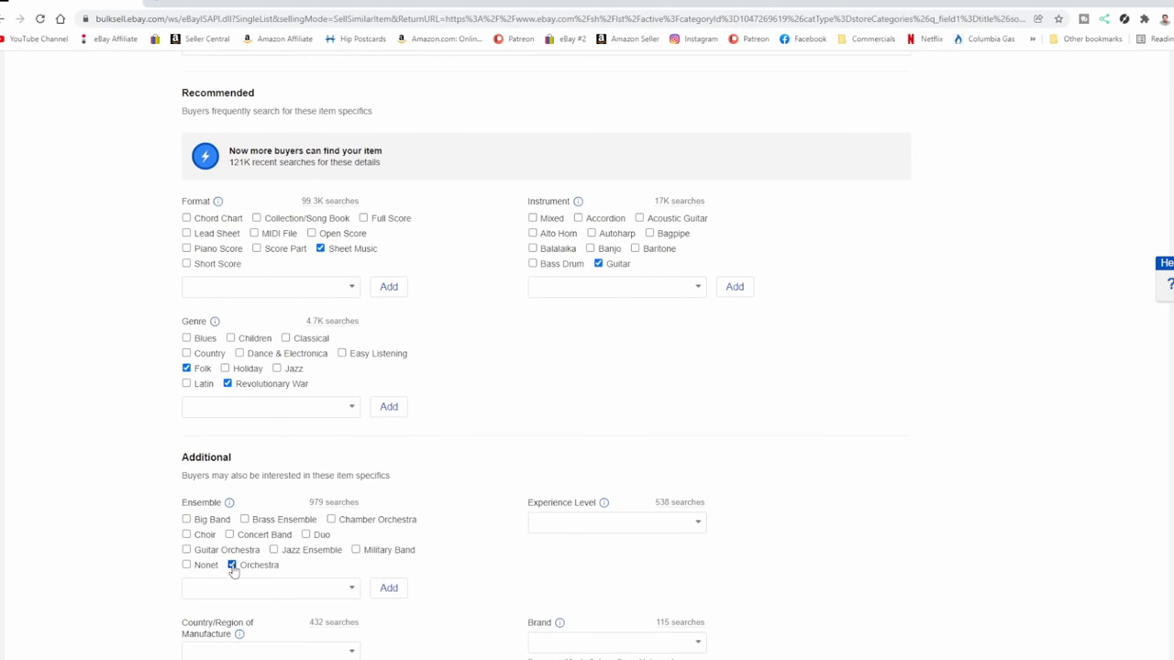
scroll(525, 538, "down", 1)
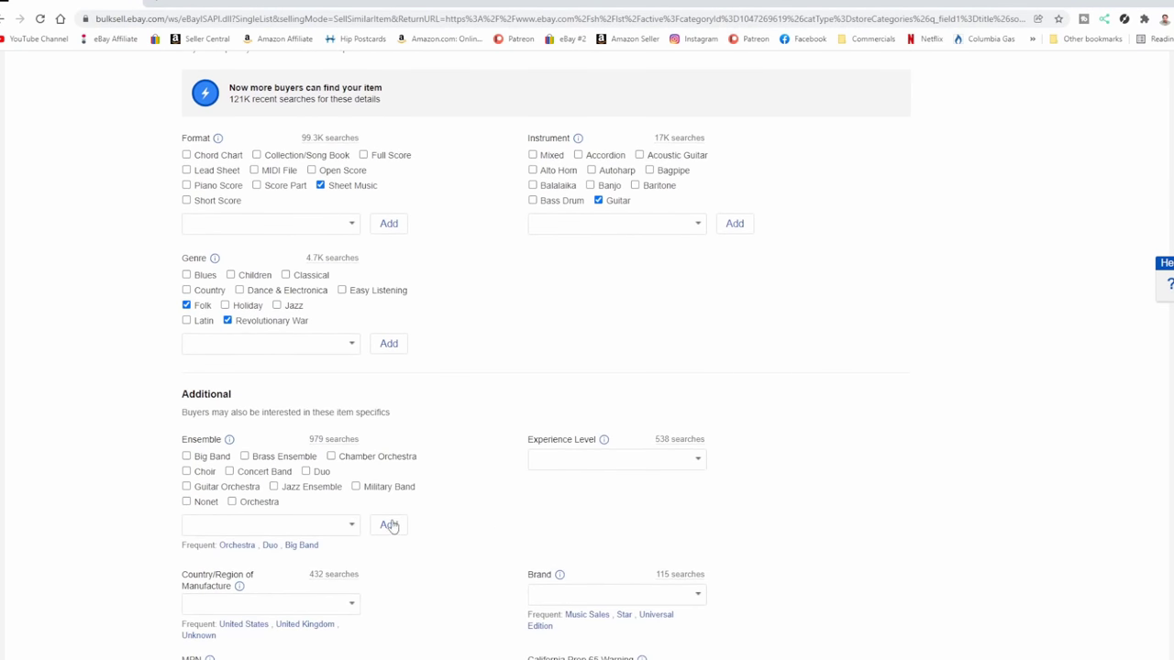
left_click(356, 530)
scroll(317, 547, "down", 3)
scroll(320, 464, "down", 3)
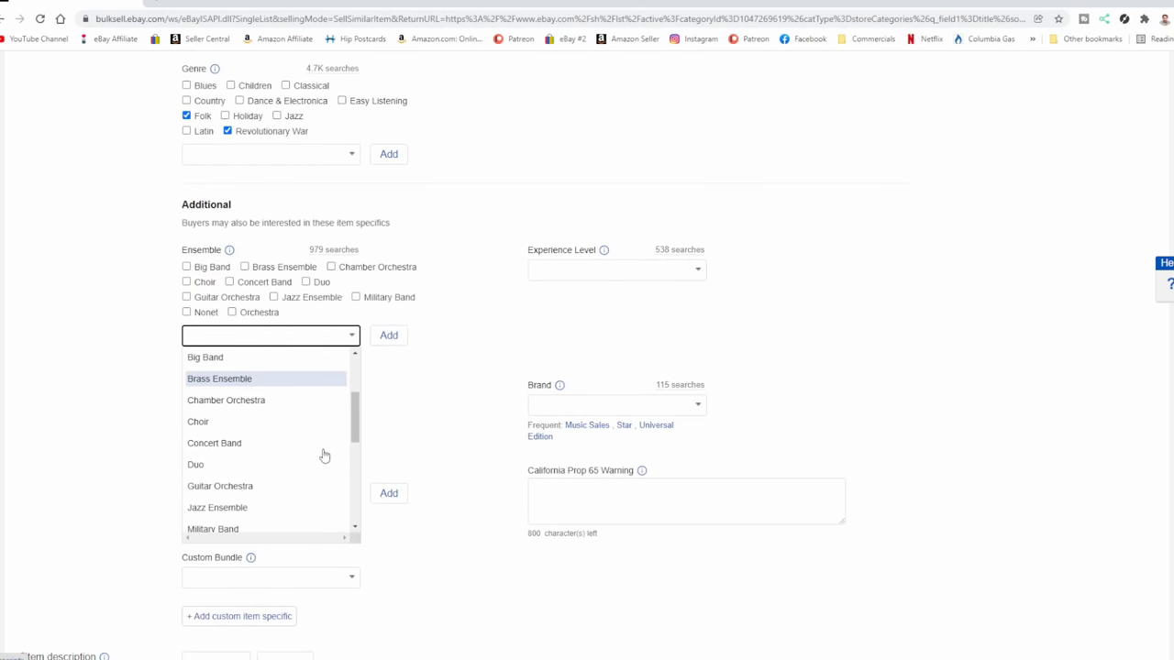
scroll(324, 456, "down", 1)
scroll(324, 456, "down", 2)
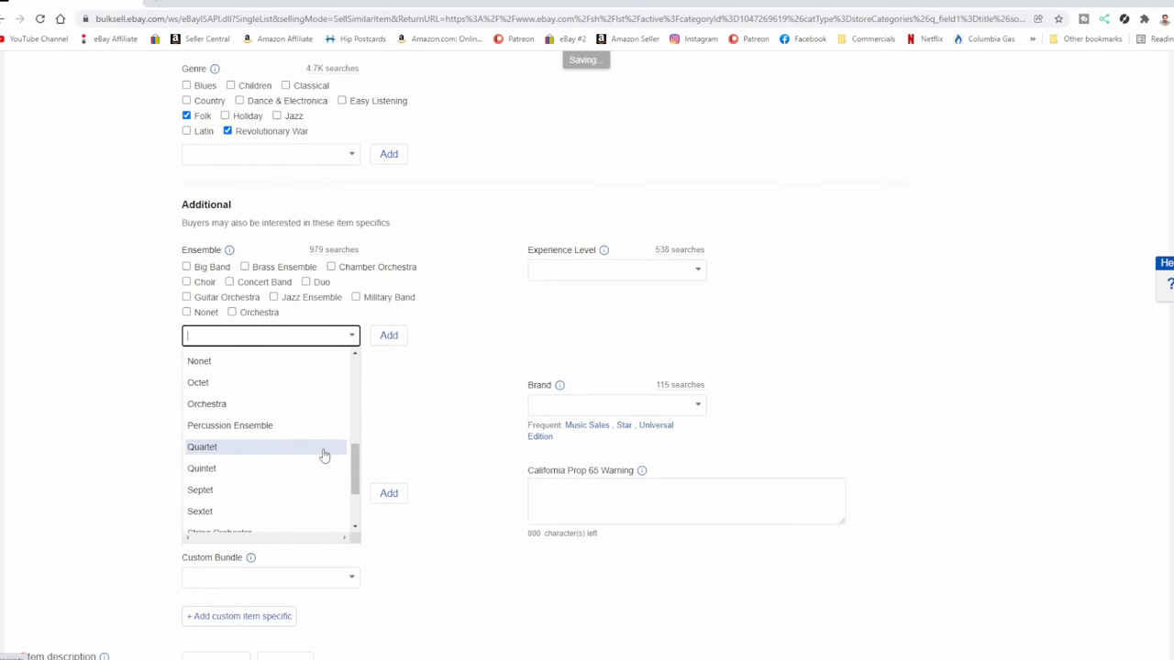
scroll(301, 473, "down", 2)
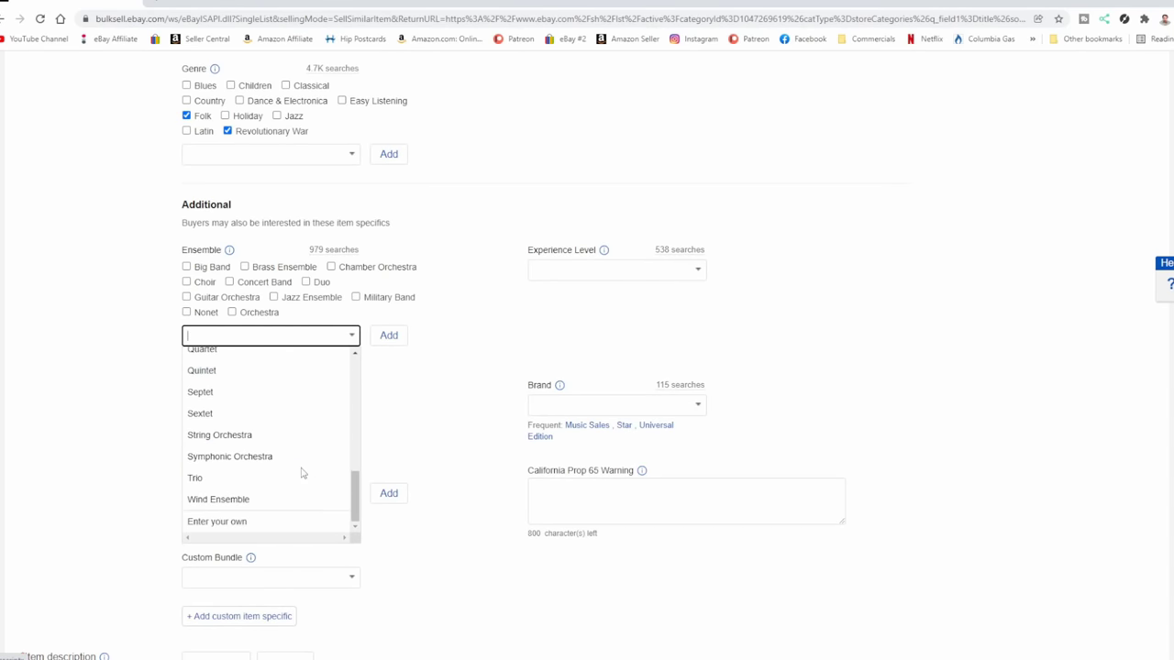
scroll(303, 473, "down", 1)
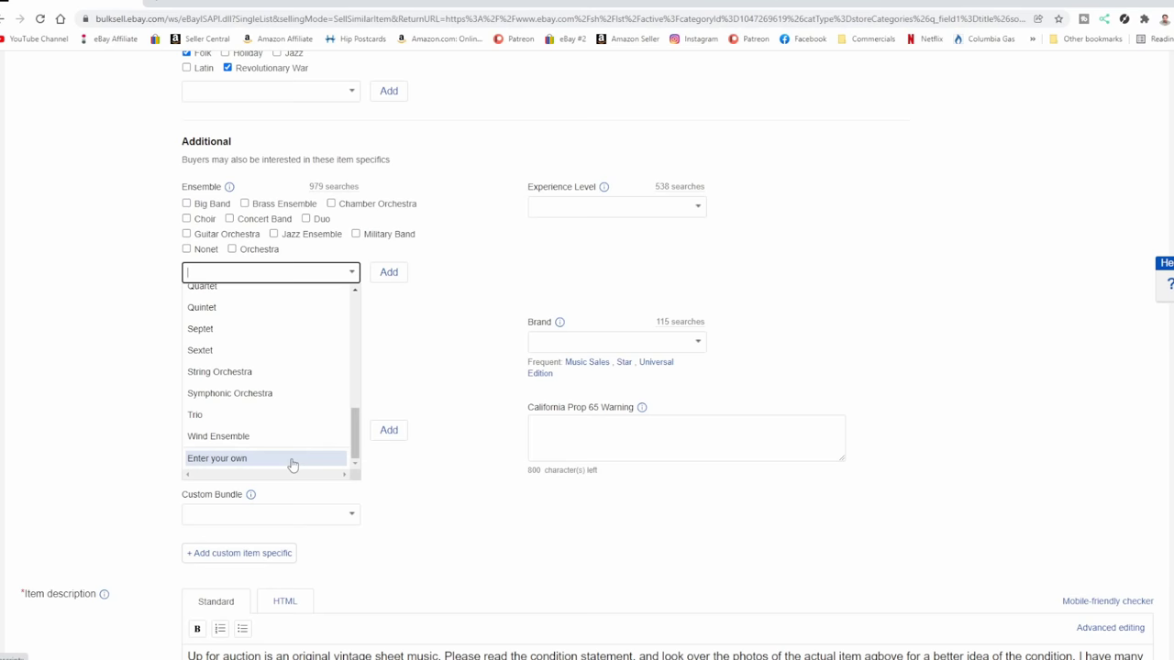
left_click(292, 459)
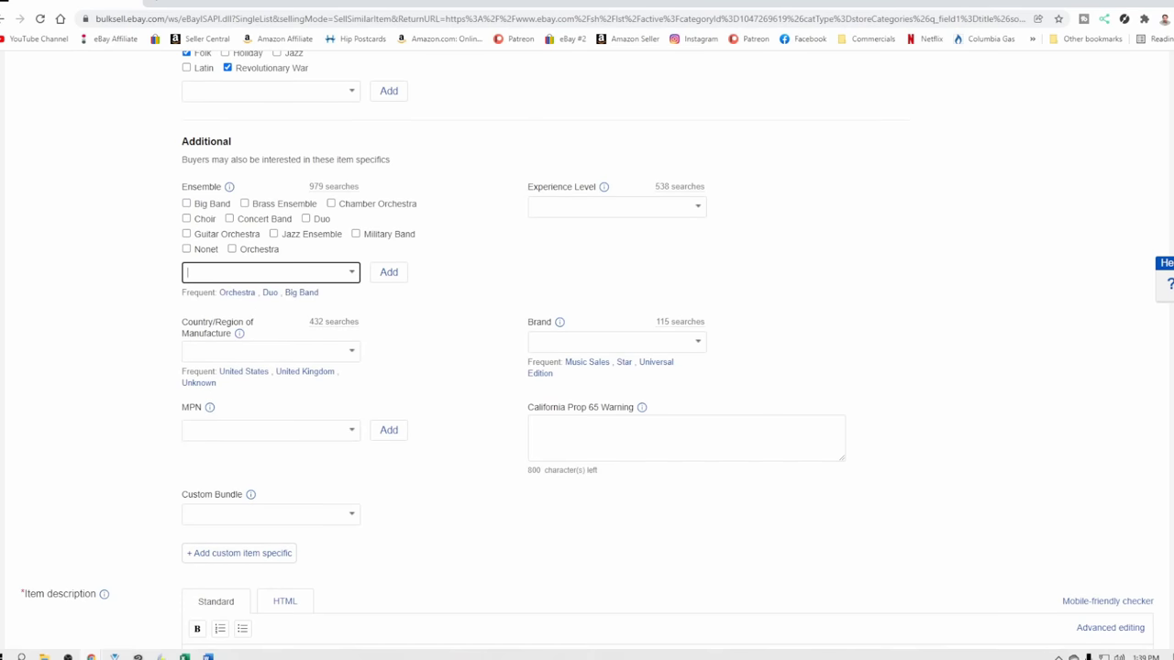
type("Guitar")
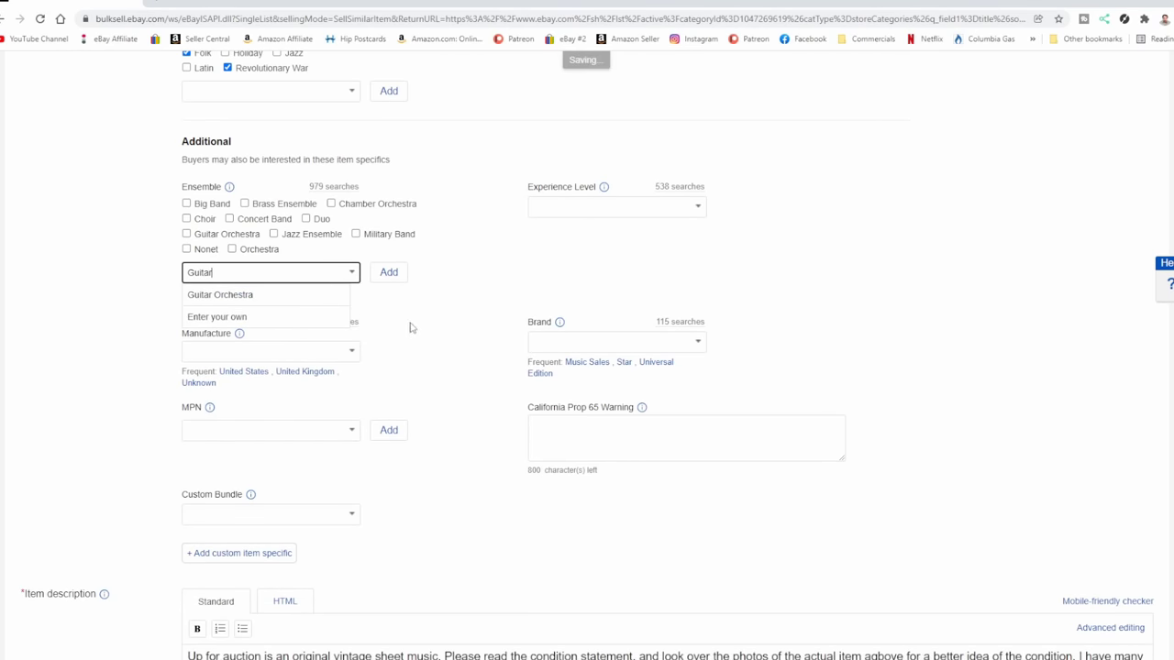
left_click(389, 274)
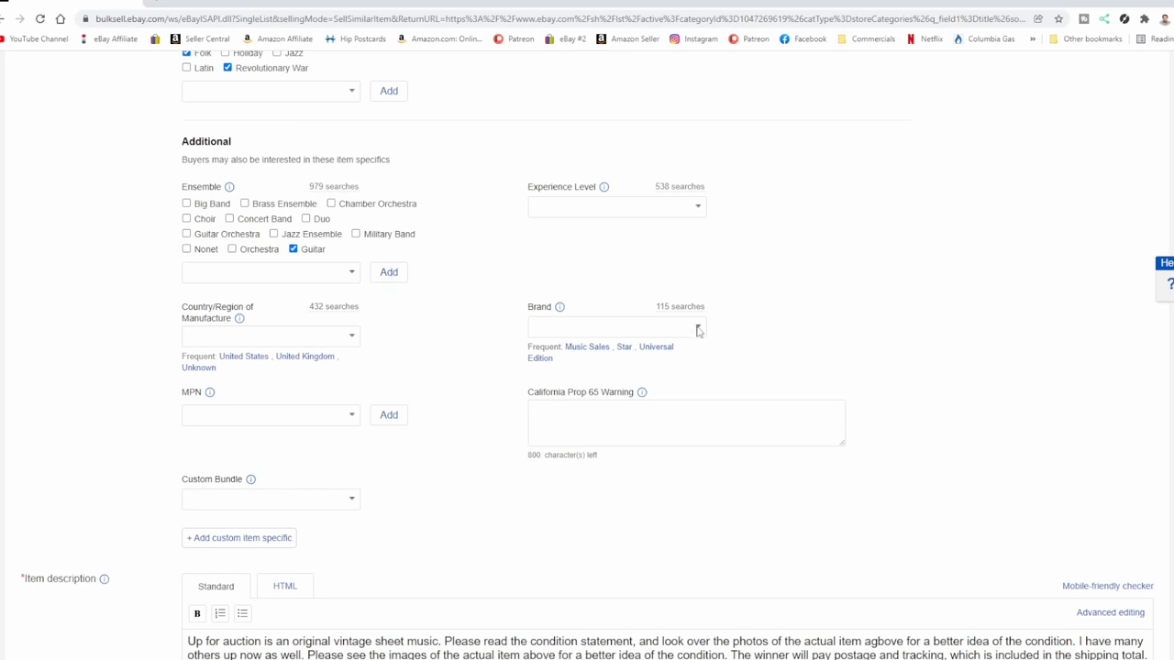
Set brand to Bigg and Cox, country to United Kingdom, and Custom Bundle to No
left_click(650, 332)
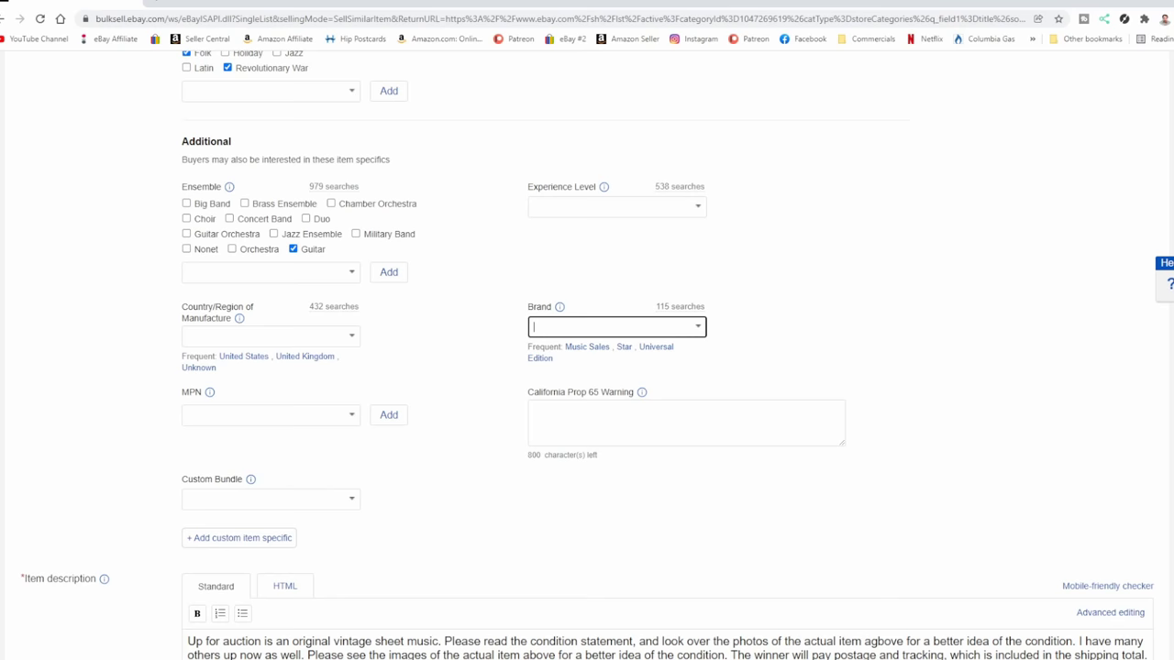
type("Bi")
type("gg and Cox")
double_click(844, 386)
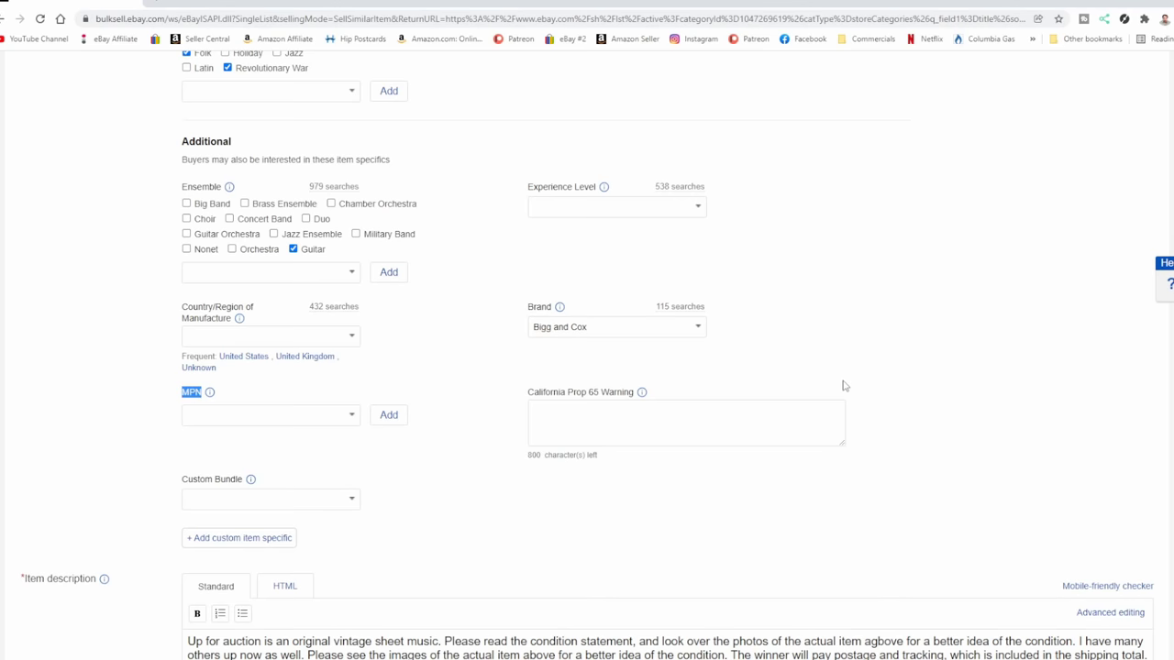
left_click(491, 391)
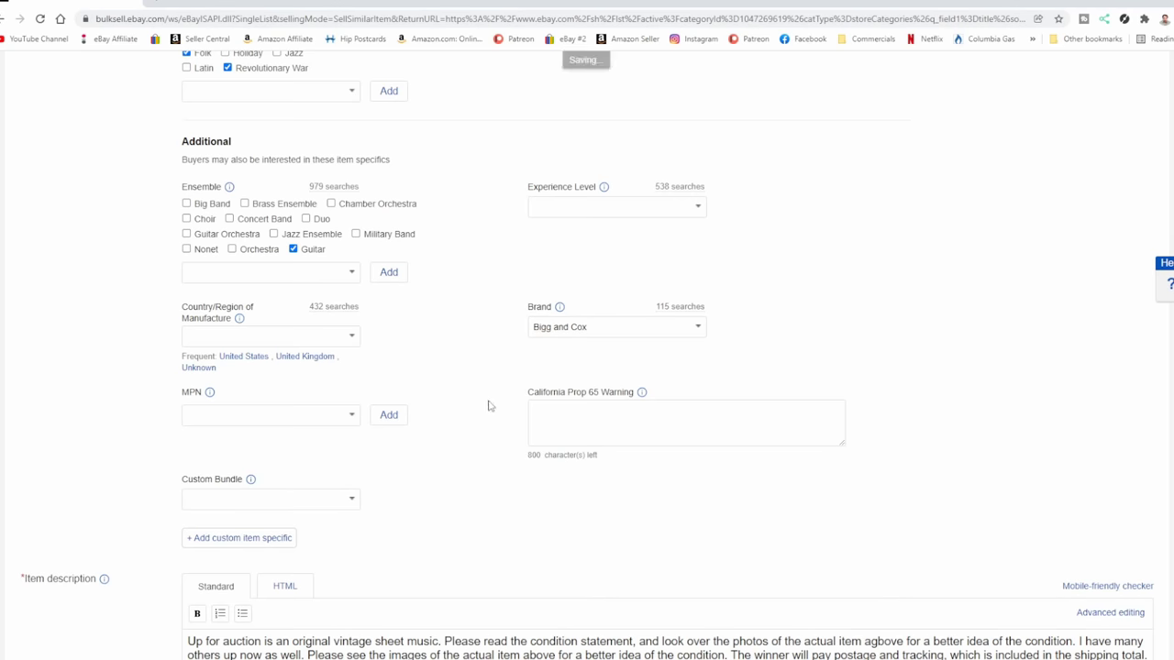
left_click(312, 357)
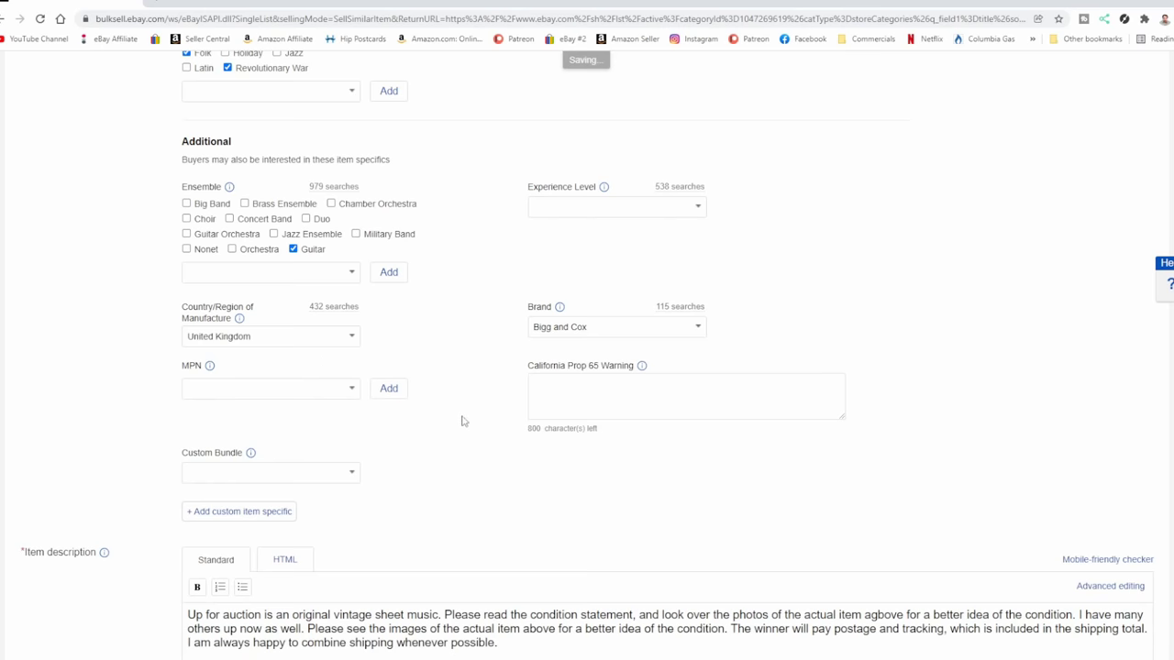
scroll(455, 437, "down", 1)
left_click(354, 409)
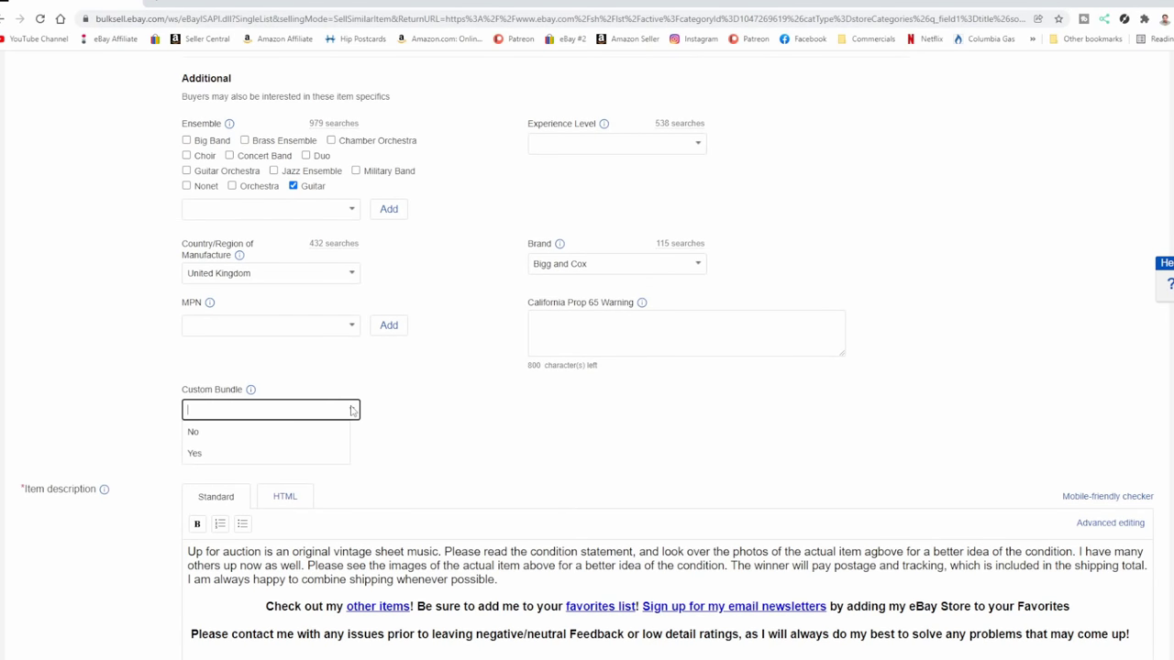
left_click(278, 440)
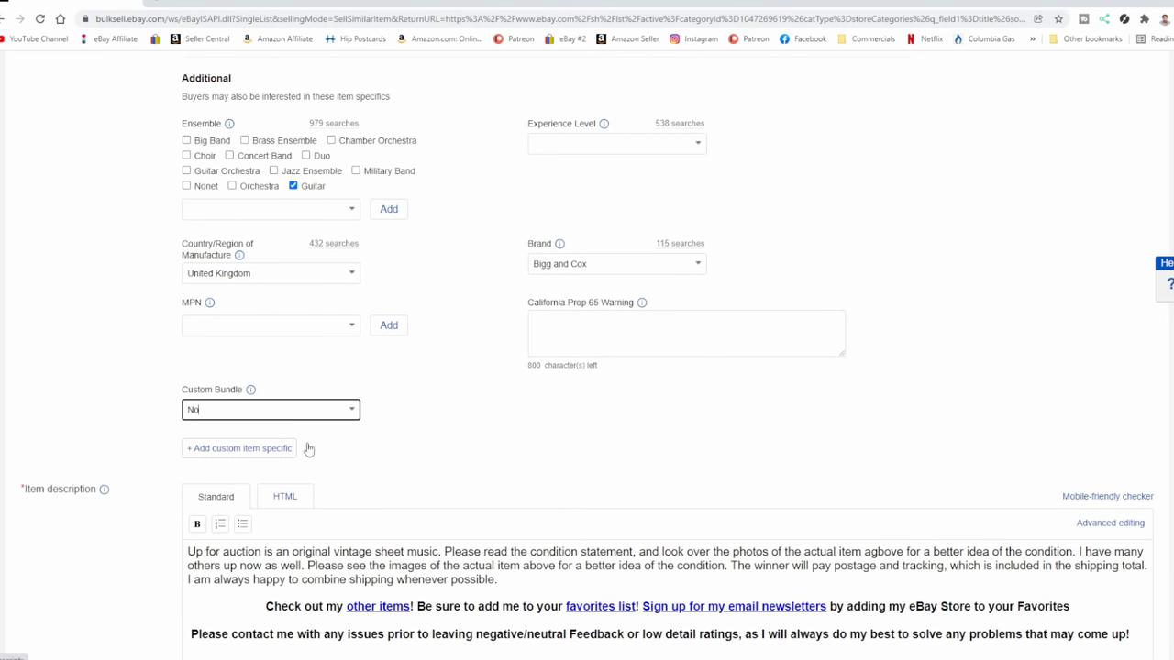
Add 'from the time of the Revolutionary War era' after 'music' in the description
left_click(441, 551)
type("from")
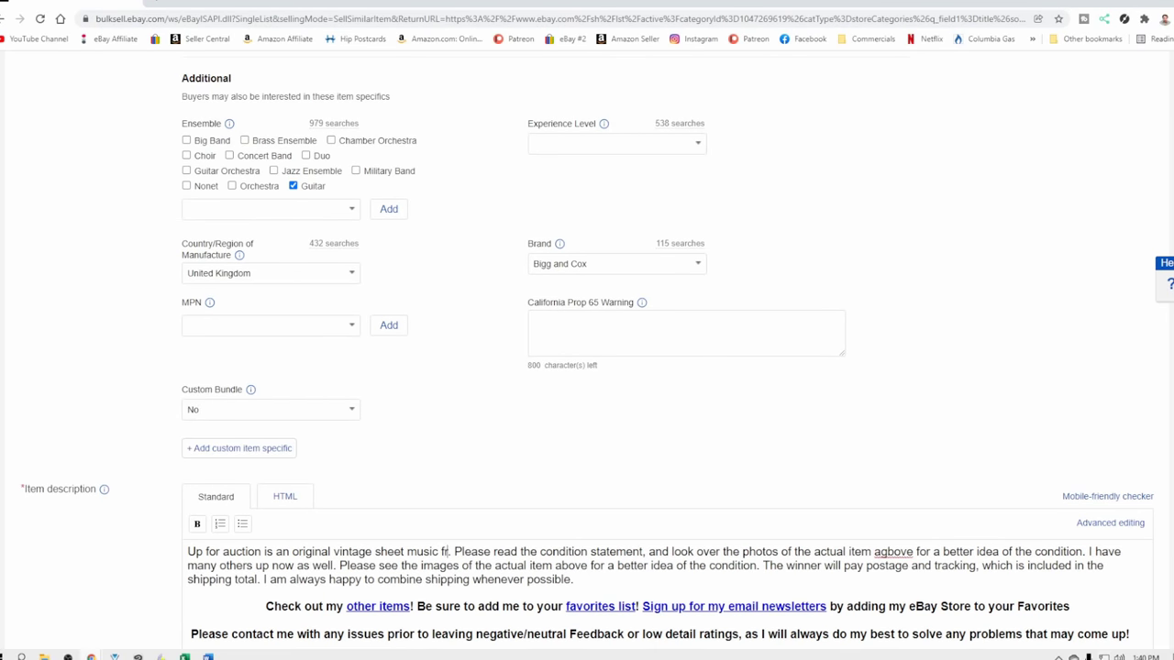
type(" the time of the")
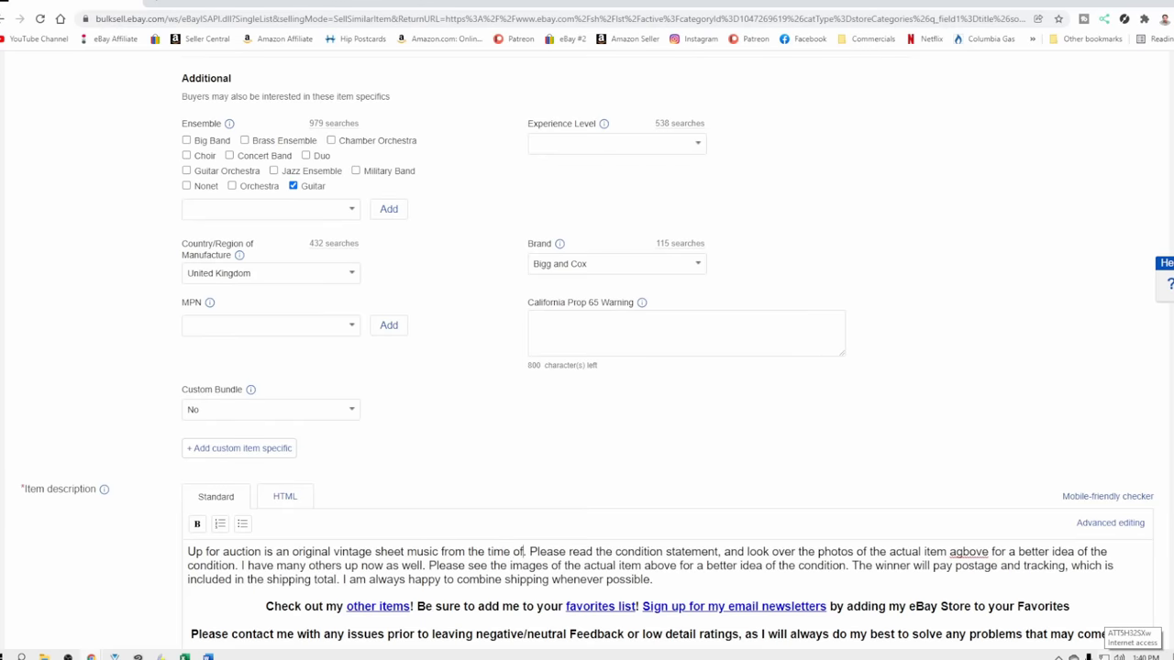
type("Revolutionary War era")
scroll(662, 489, "down", 1)
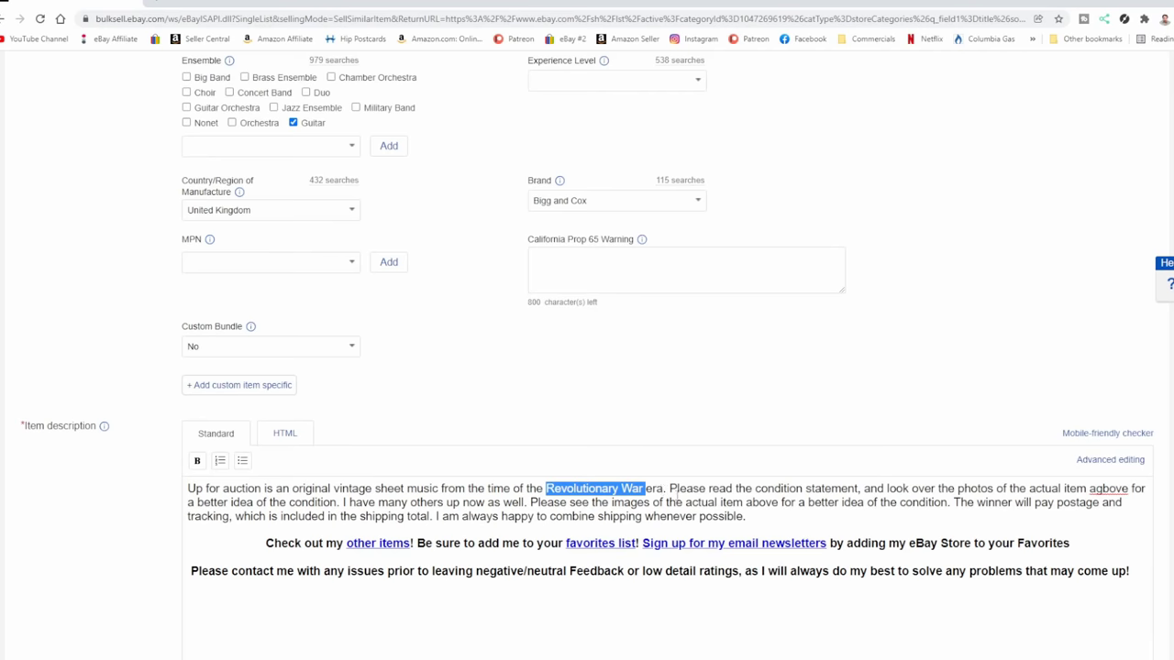
left_click(713, 504)
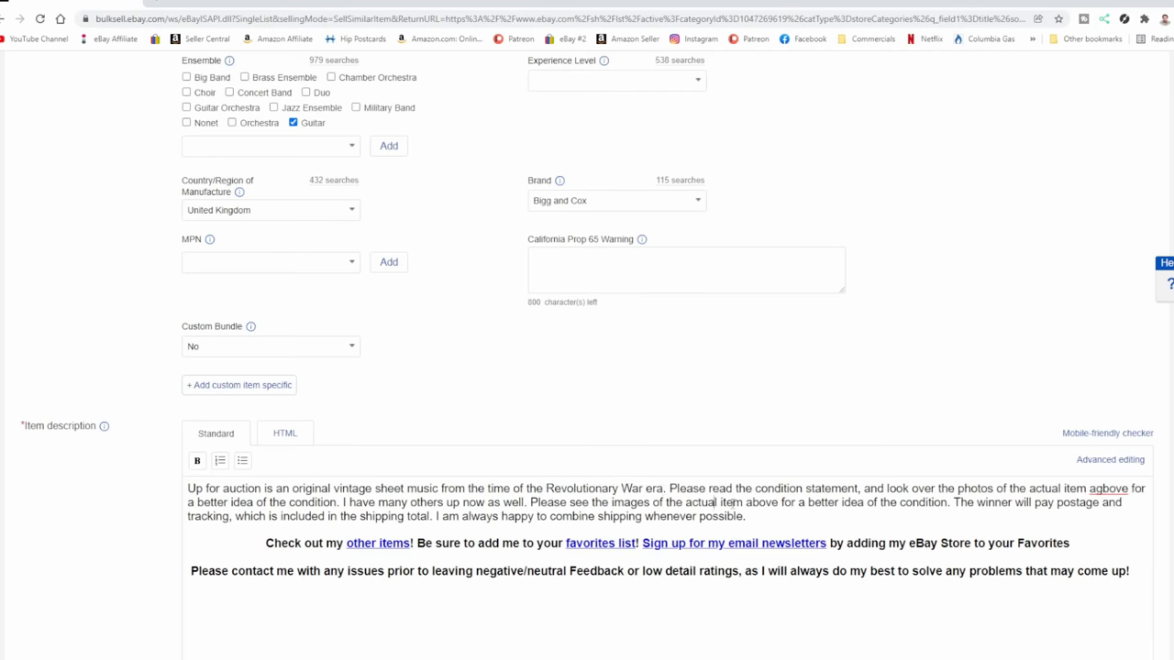
scroll(772, 499, "down", 5)
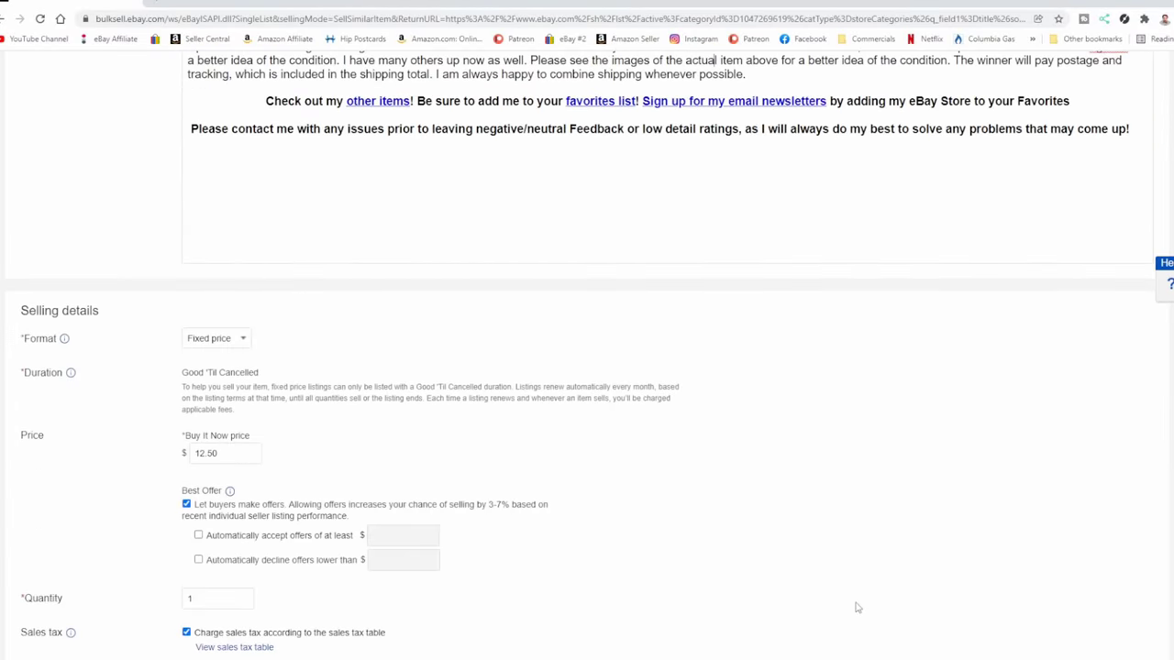
Change the Buy It Now price from 12.50 to $135.00
left_click_drag(241, 451, 172, 456)
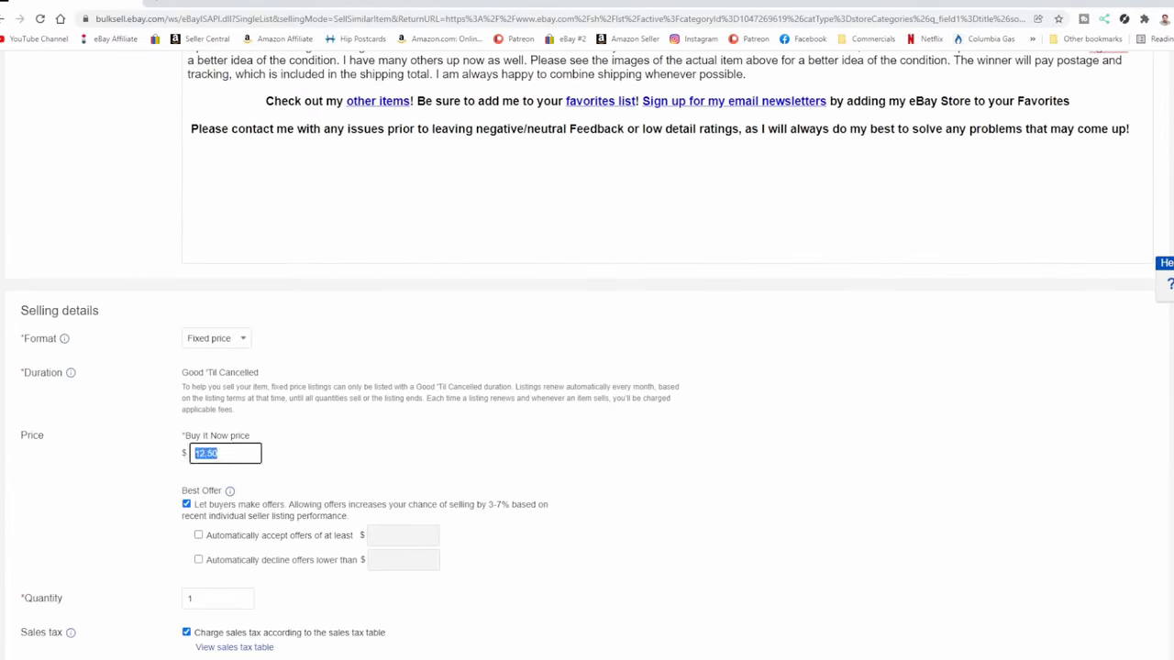
type("163")
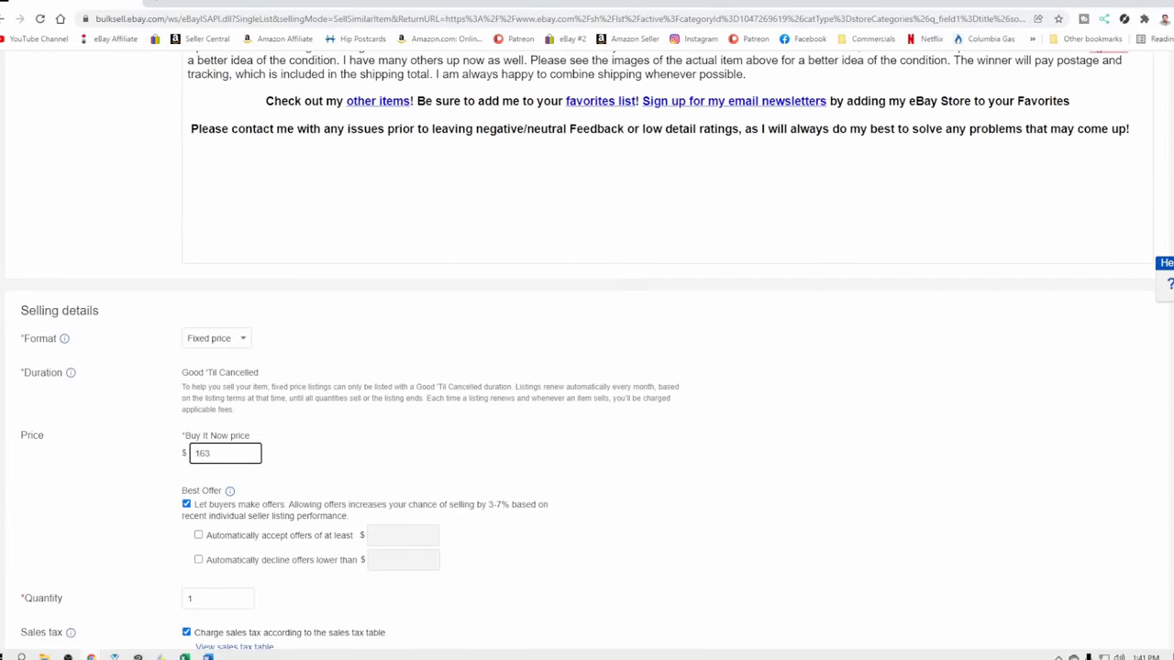
key("BackSpace")
key("BackSpace")
type("35")
List the item for sale, continuing past the Media Mail warning
scroll(446, 288, "down", 4)
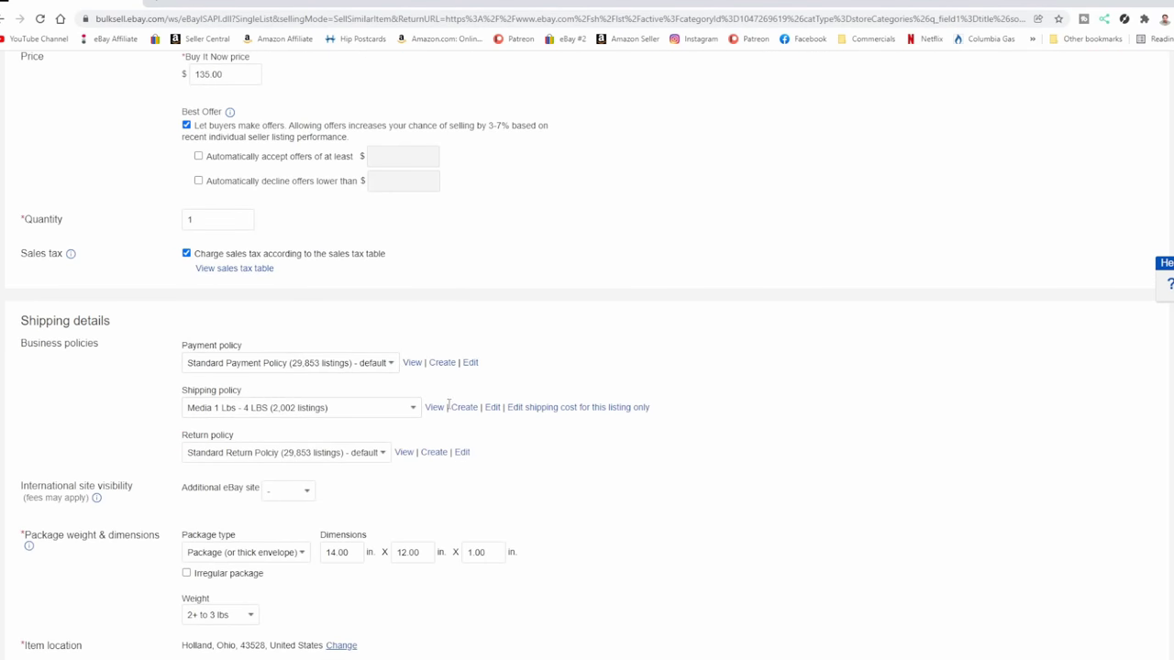
scroll(459, 404, "down", 5)
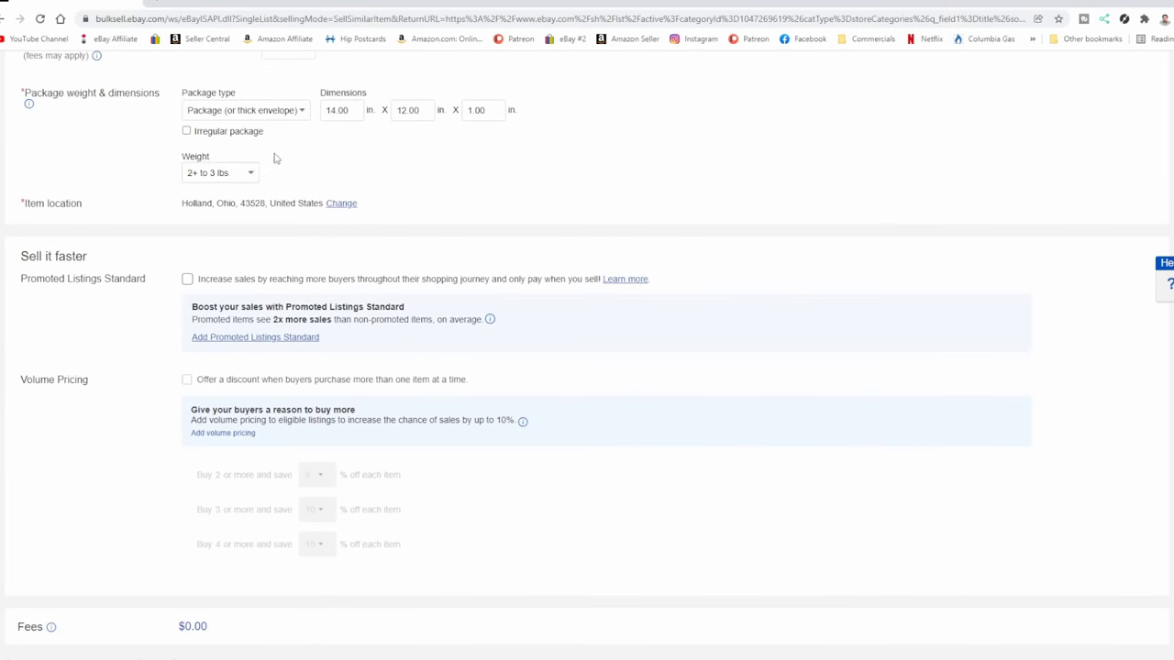
scroll(413, 197, "down", 1)
scroll(413, 197, "down", 1)
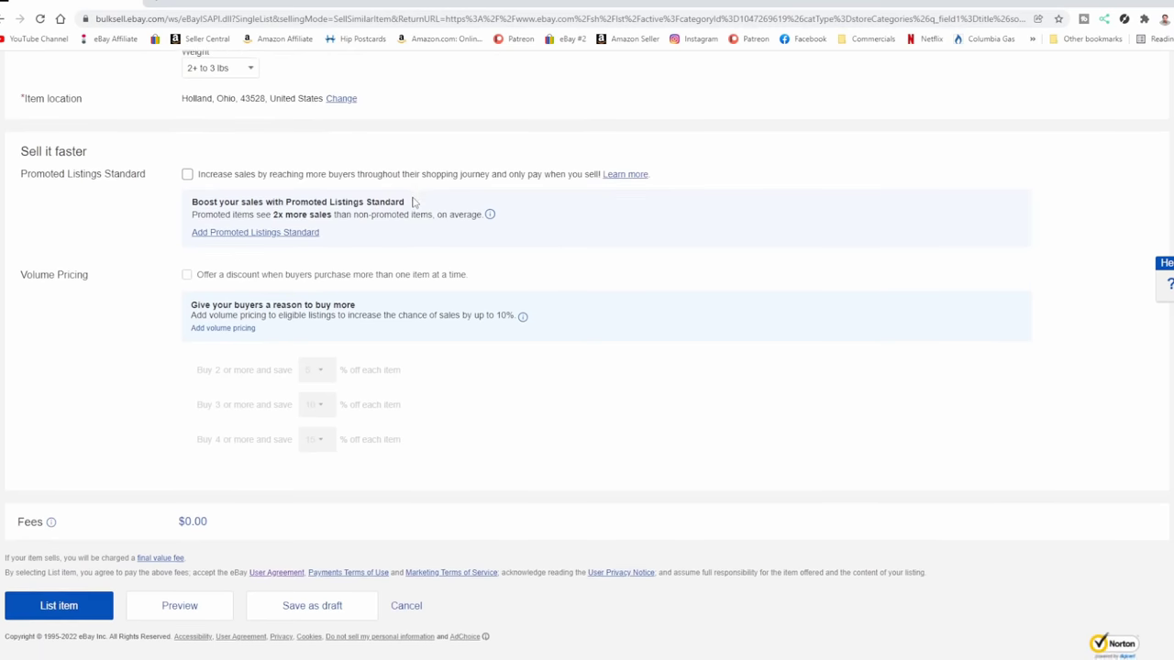
left_click(90, 610)
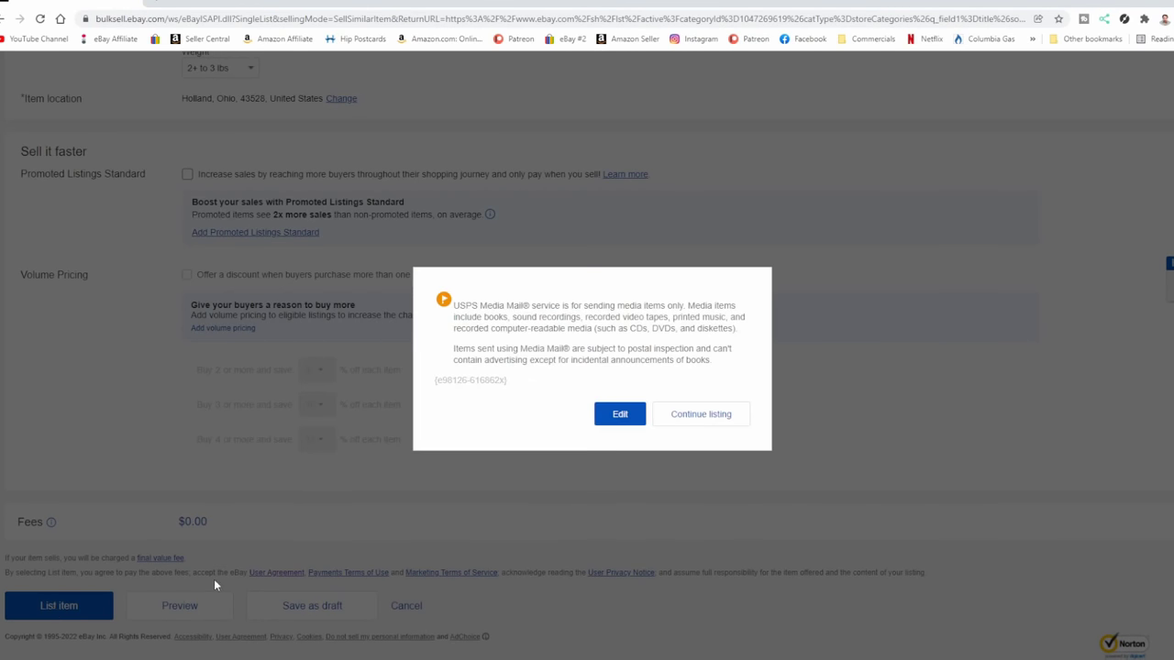
left_click(702, 414)
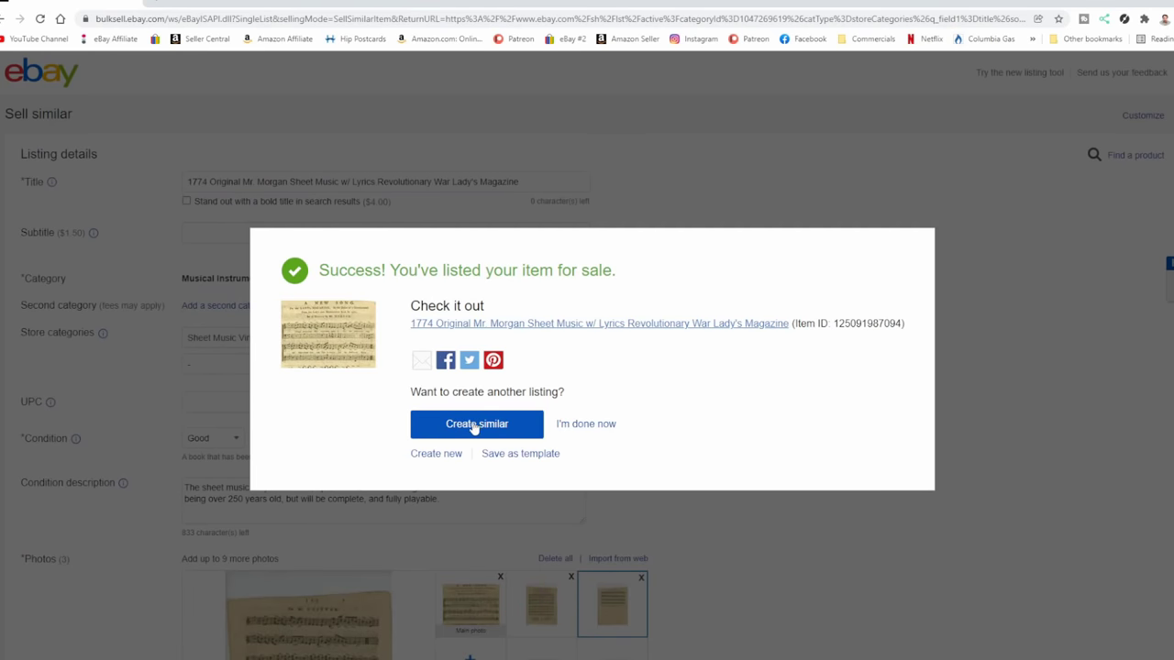
Start a similar listing titled '1773 Mr. Hudson Hymen Sheet Music w/ Lyrics Revolutionary War Lady's Magazine'
left_click(472, 425)
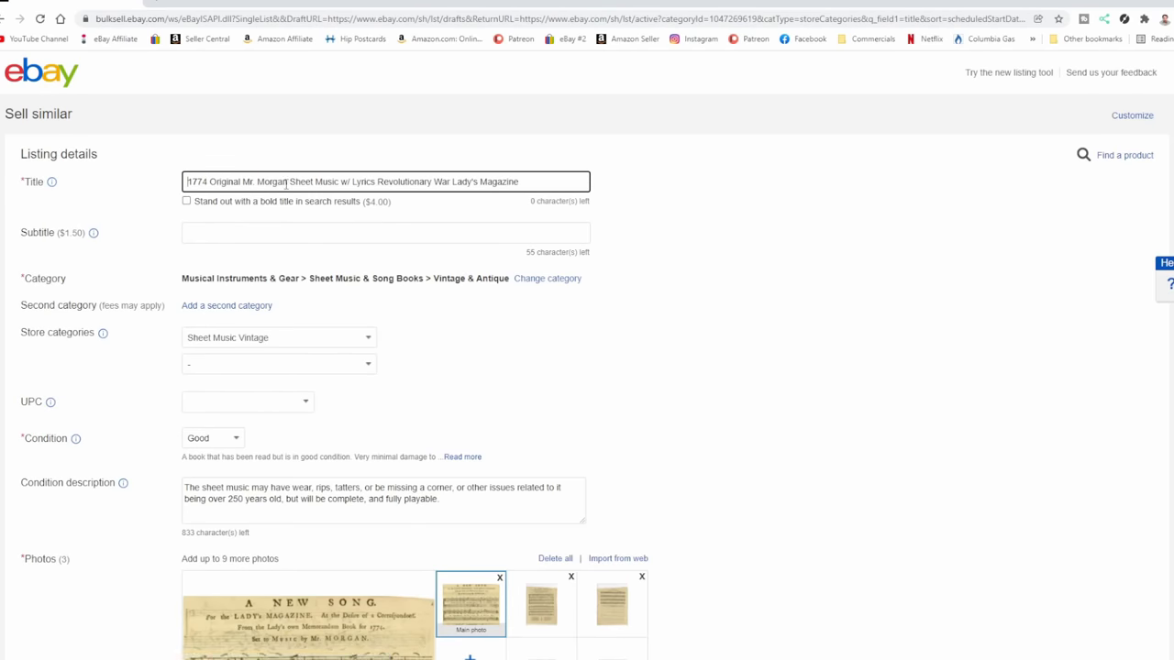
left_click_drag(287, 181, 199, 186)
type("3 Hy")
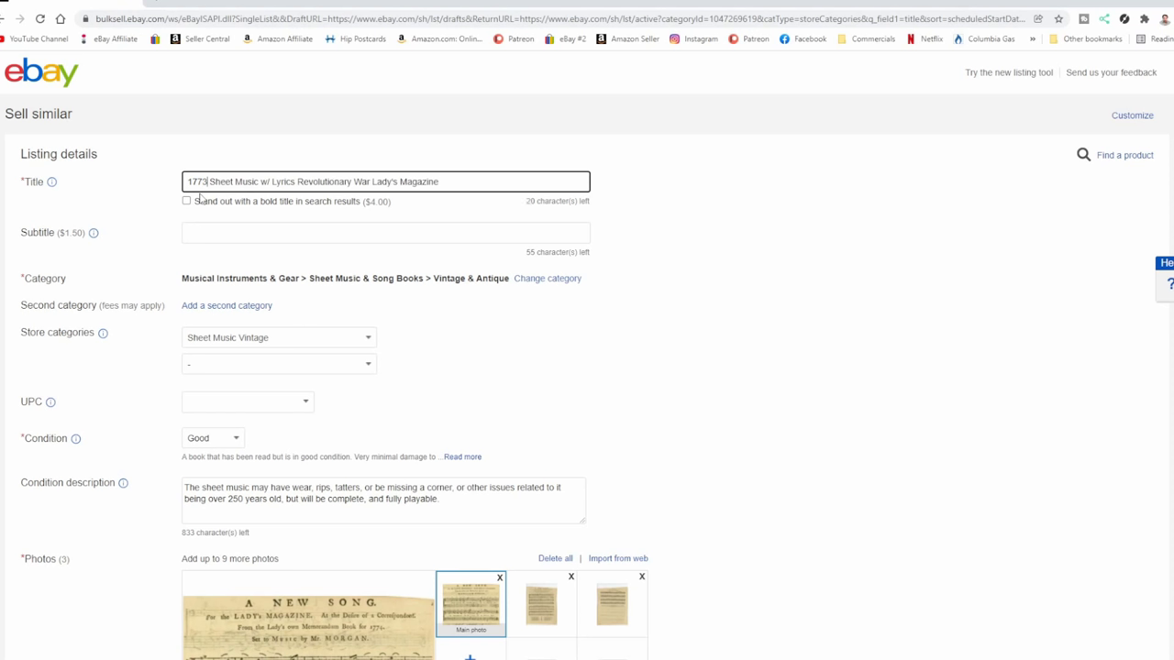
type("men")
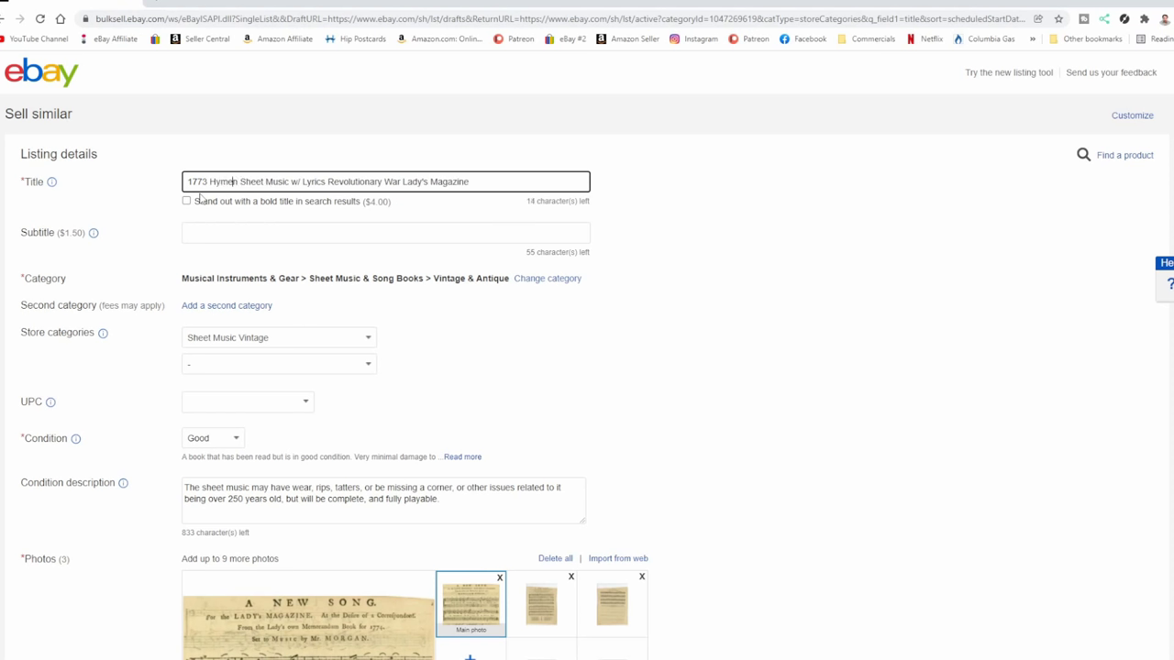
key("ctrl+Left")
type("Mr. Hudso")
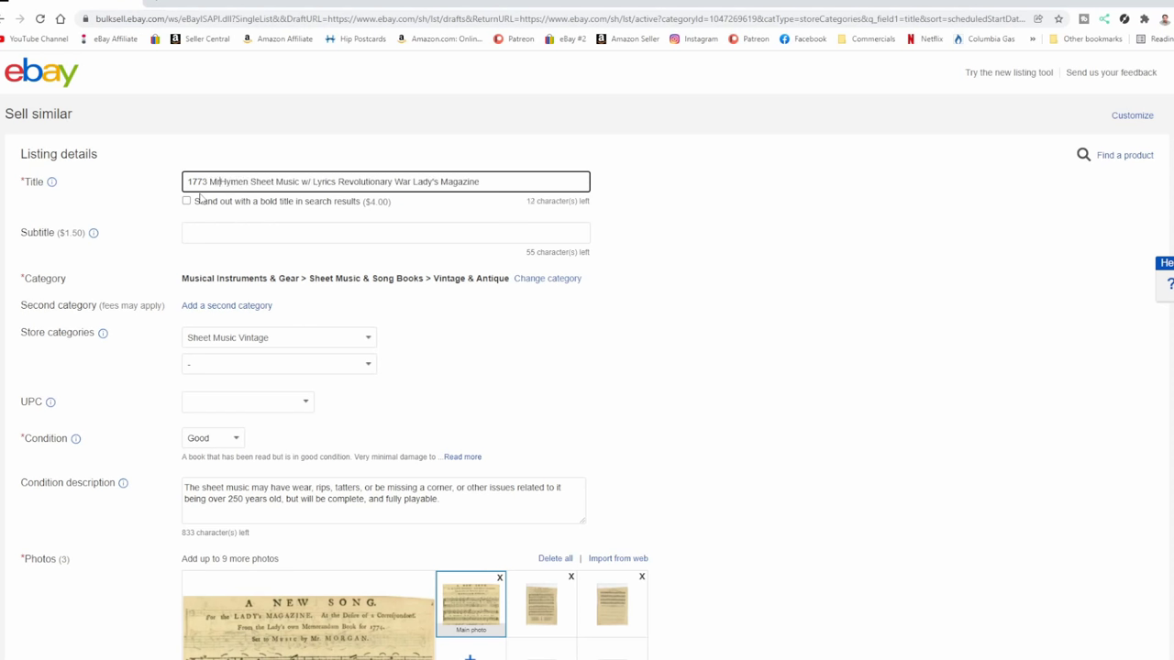
type("n")
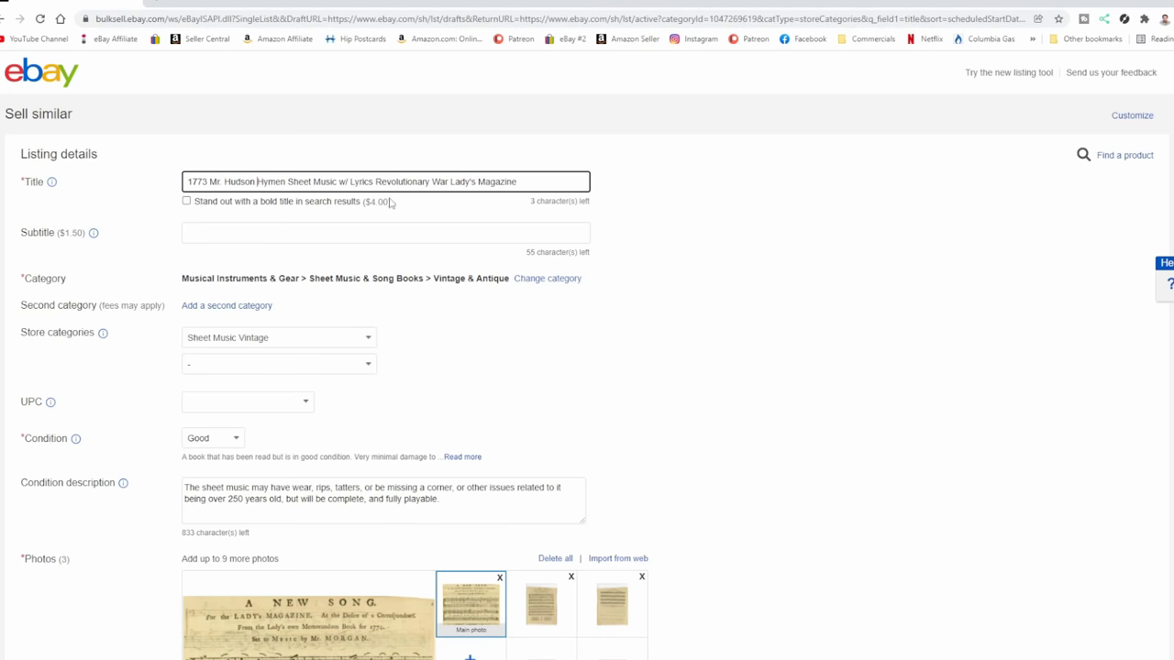
scroll(559, 257, "down", 2)
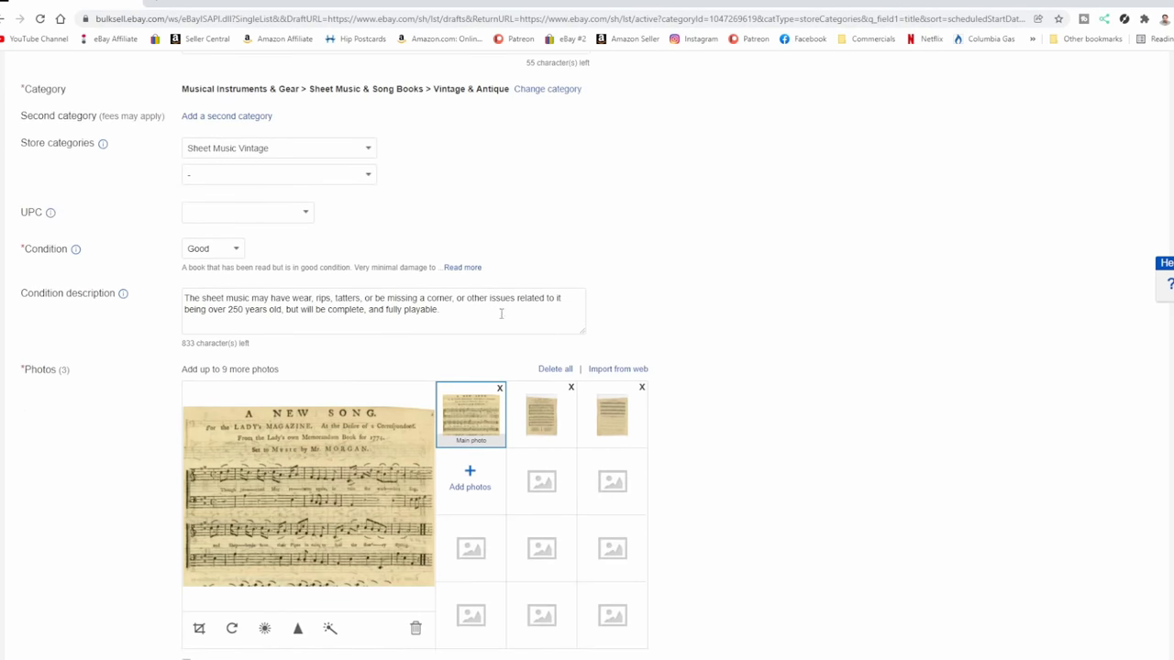
Delete all old photos and upload scans img887 and img888, adding img888 again as a third photo
left_click(555, 368)
left_click(290, 509)
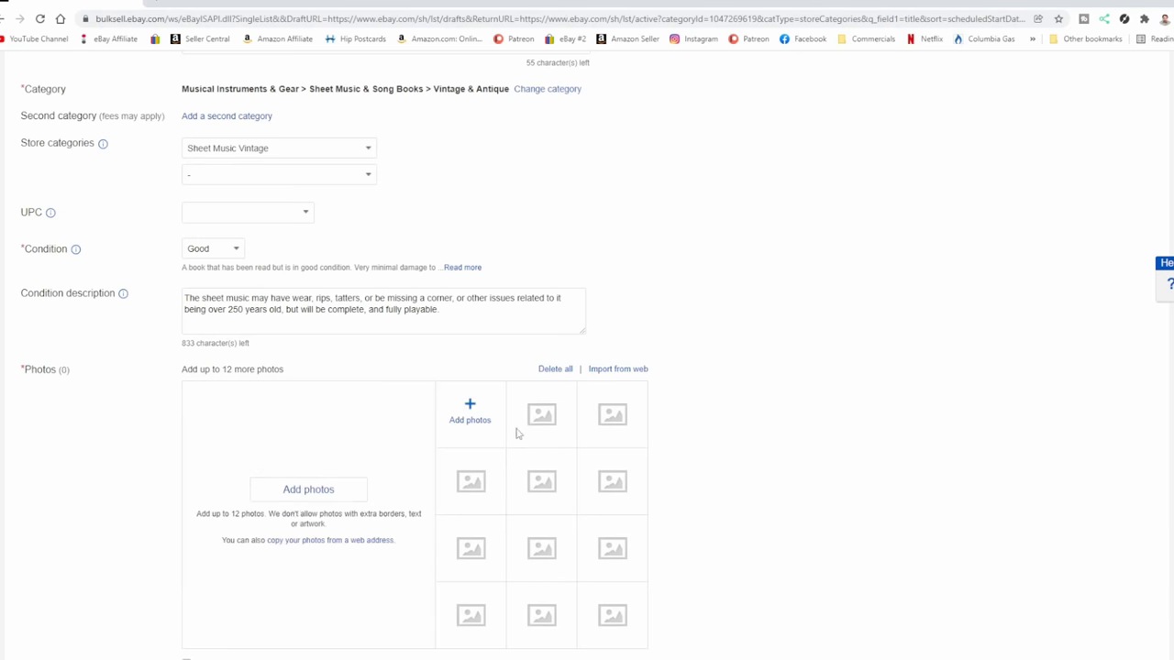
left_click(463, 415)
scroll(734, 386, "down", 1)
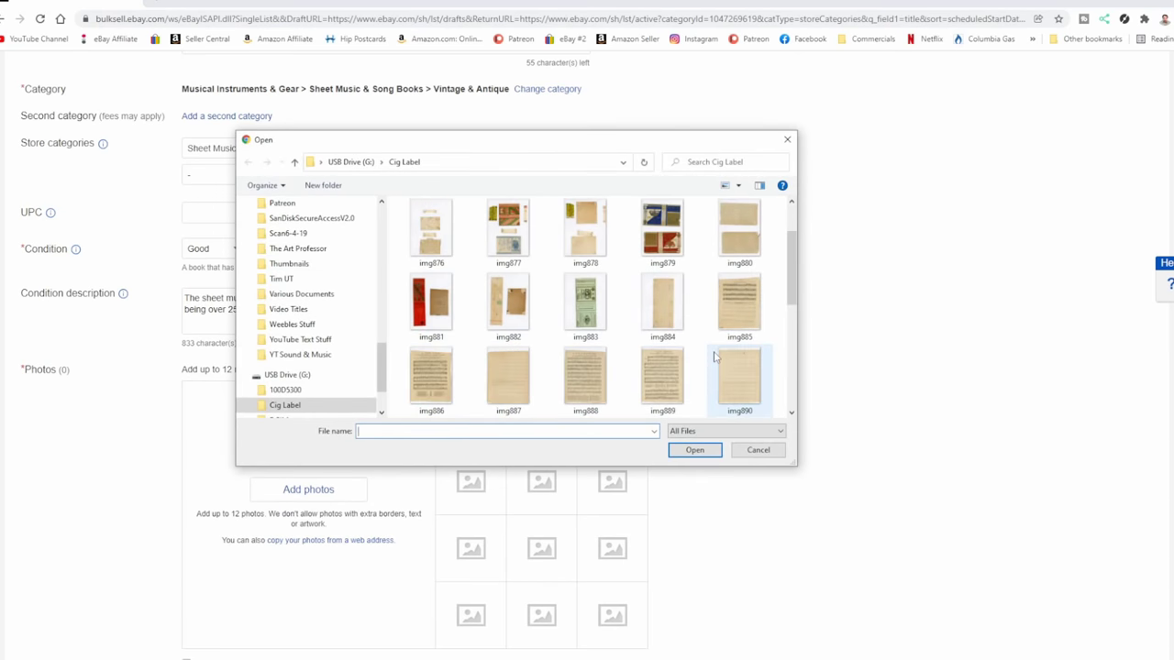
left_click(530, 378)
left_click(579, 378, "ctrl")
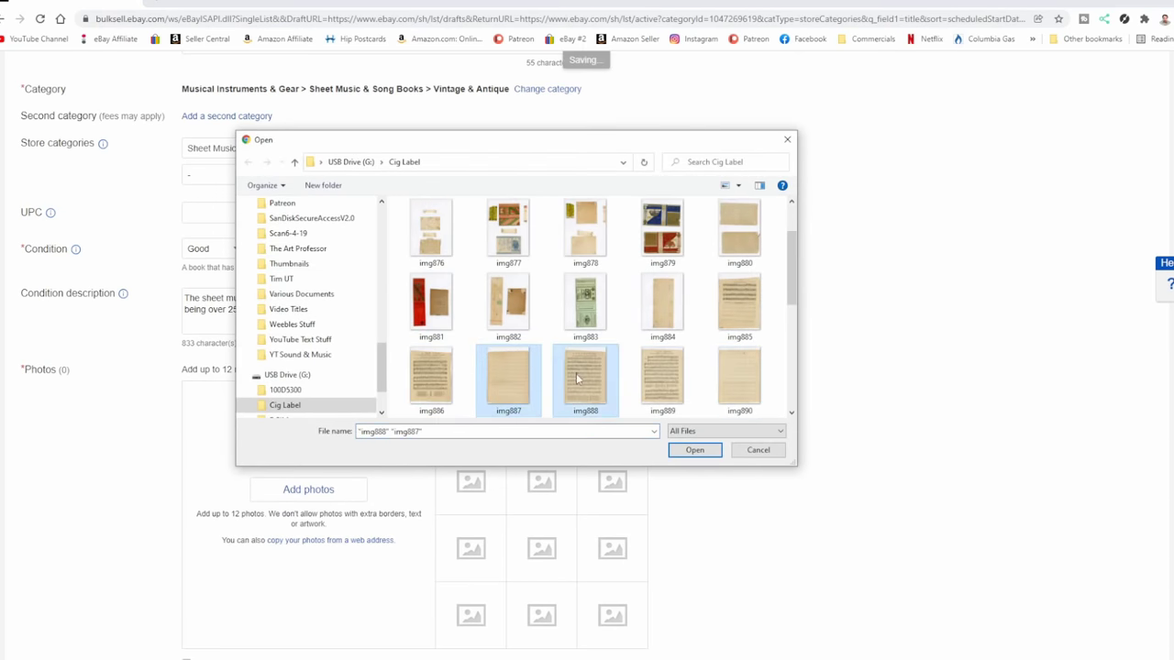
left_click(690, 456)
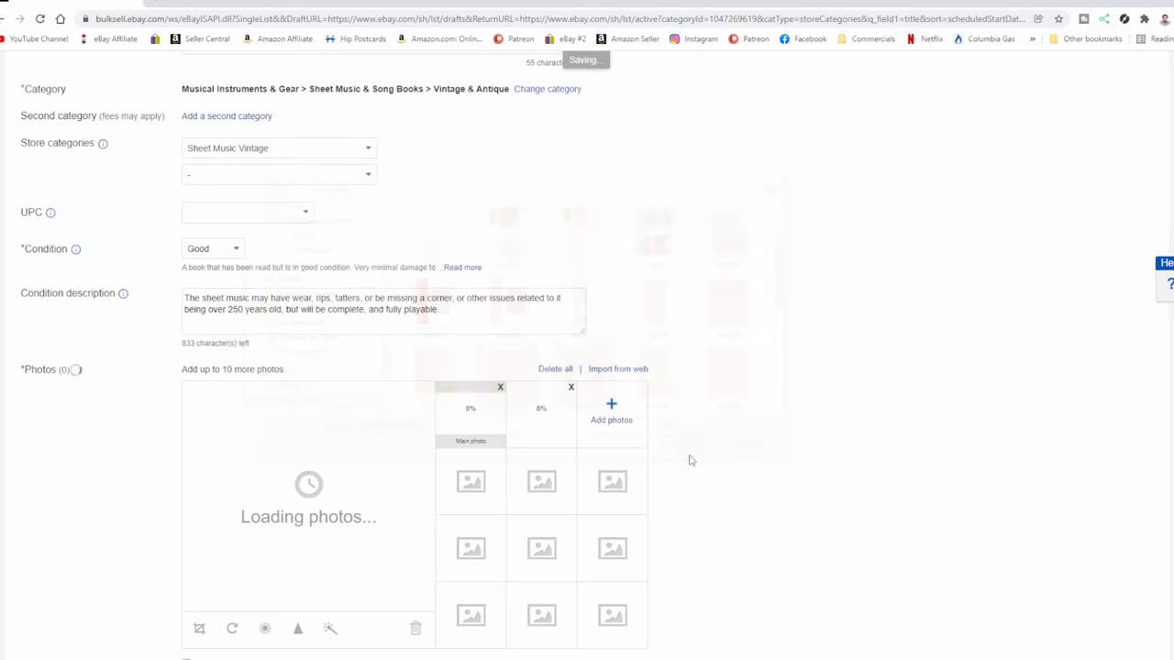
left_click(611, 412)
scroll(606, 339, "up", 1)
left_click(582, 312)
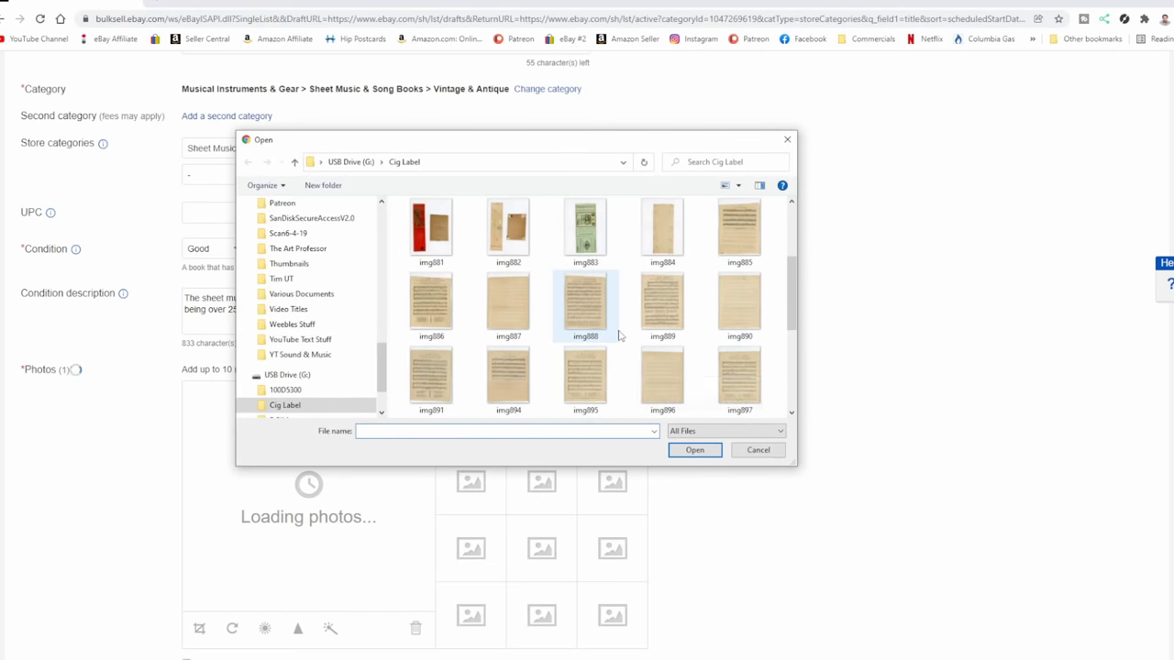
double_click(582, 315)
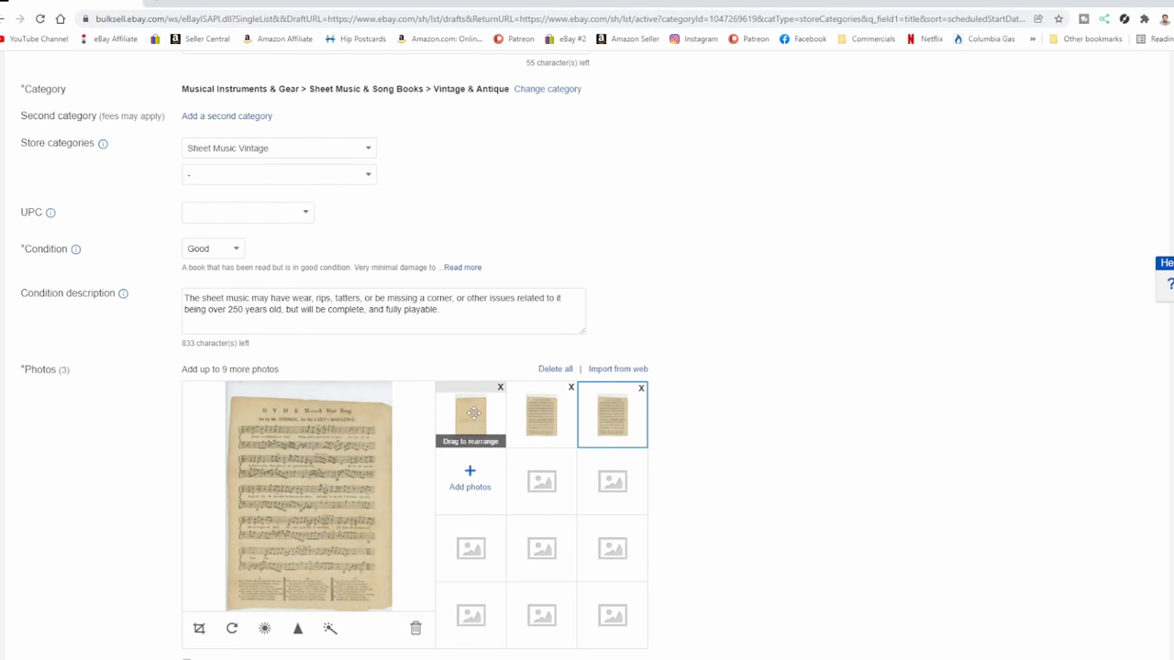
Reorder the main photo and crop it to the Hymen heading and first staves
left_click_drag(471, 414, 541, 414)
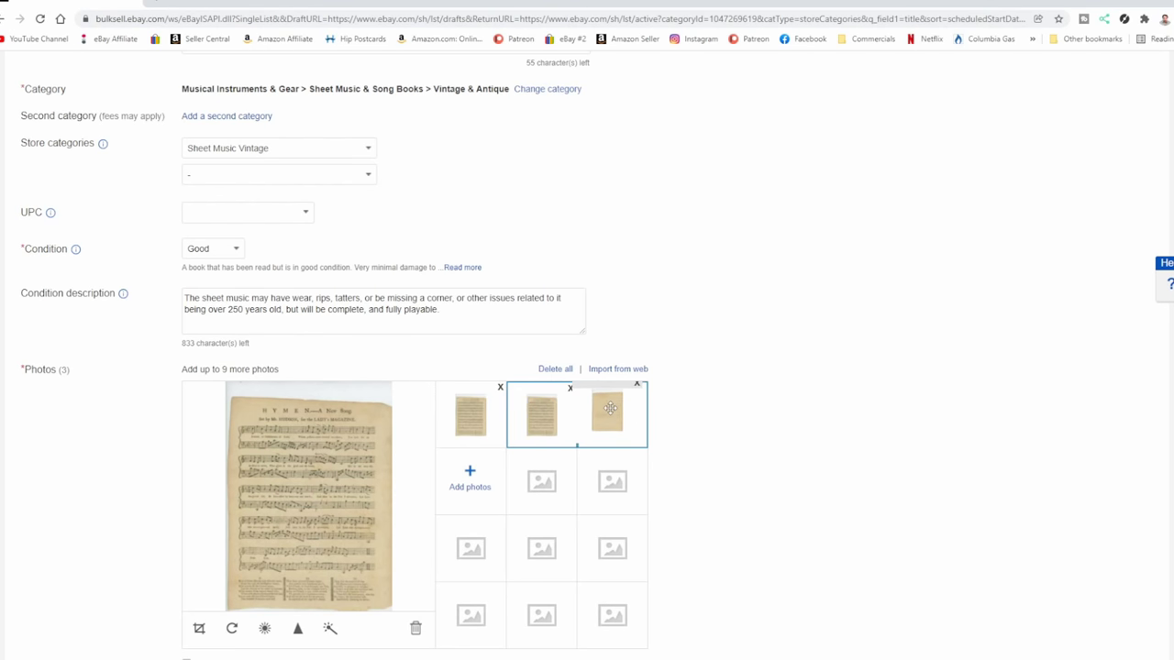
left_click(471, 413)
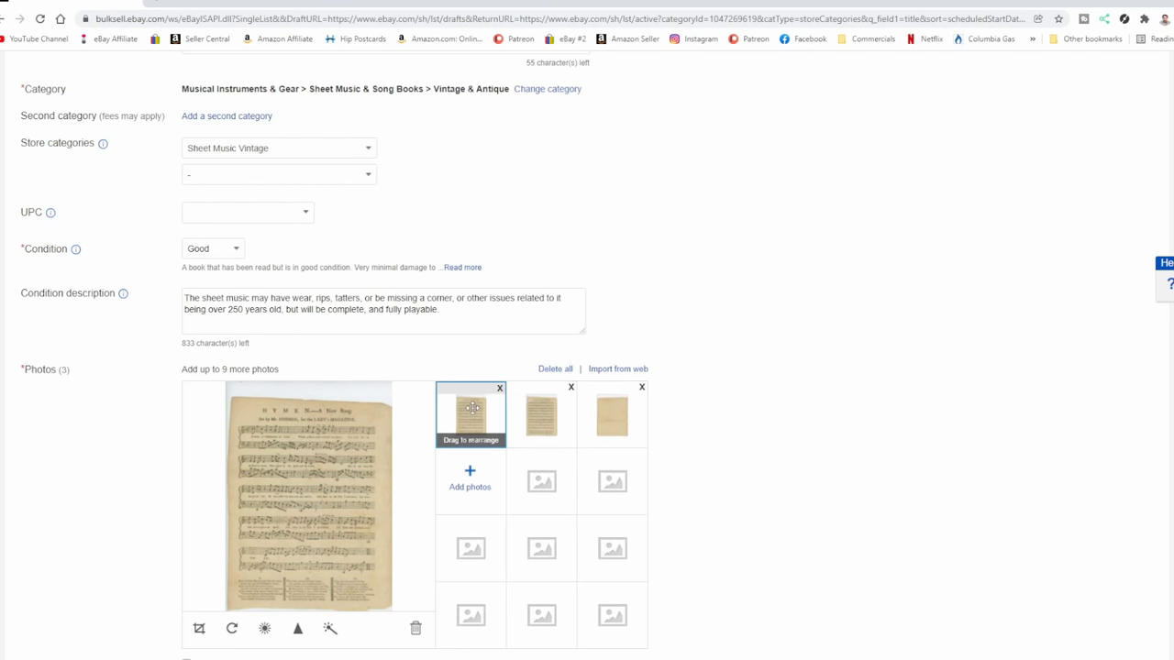
left_click(199, 629)
left_click_drag(281, 479, 261, 435)
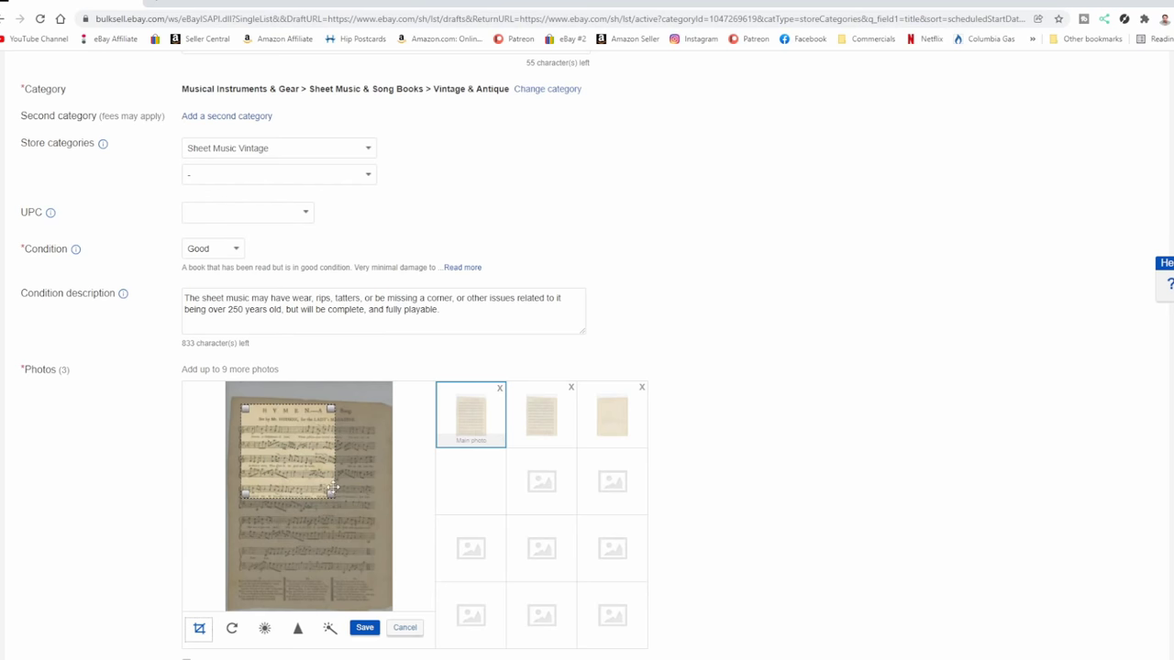
left_click_drag(331, 499, 375, 497)
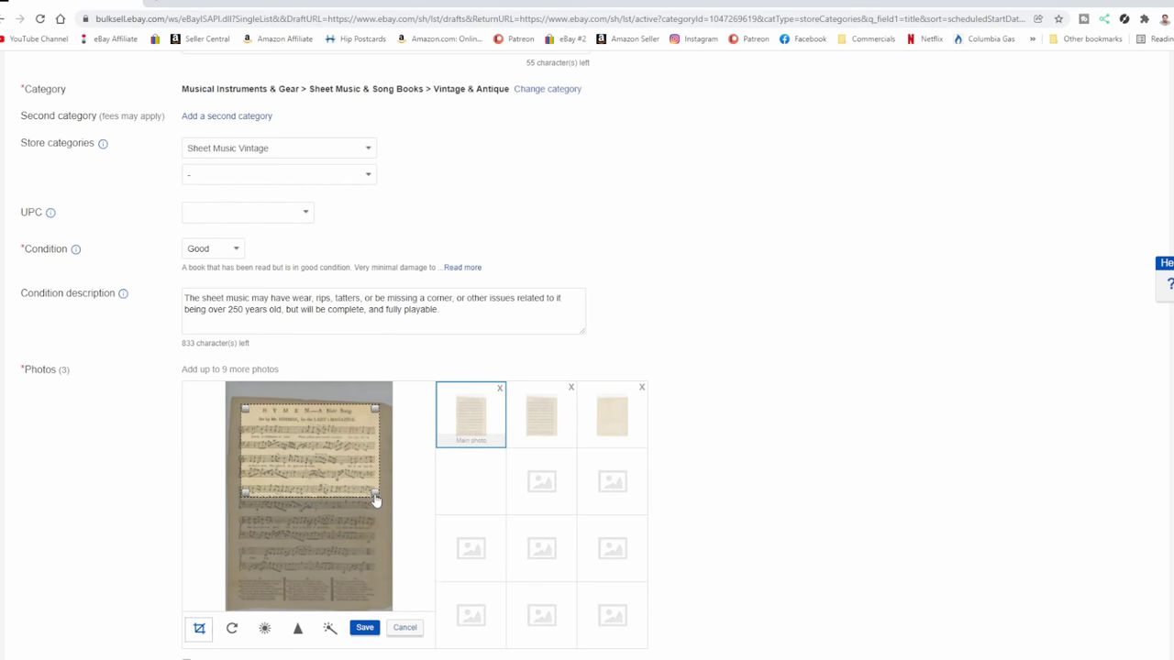
left_click(364, 629)
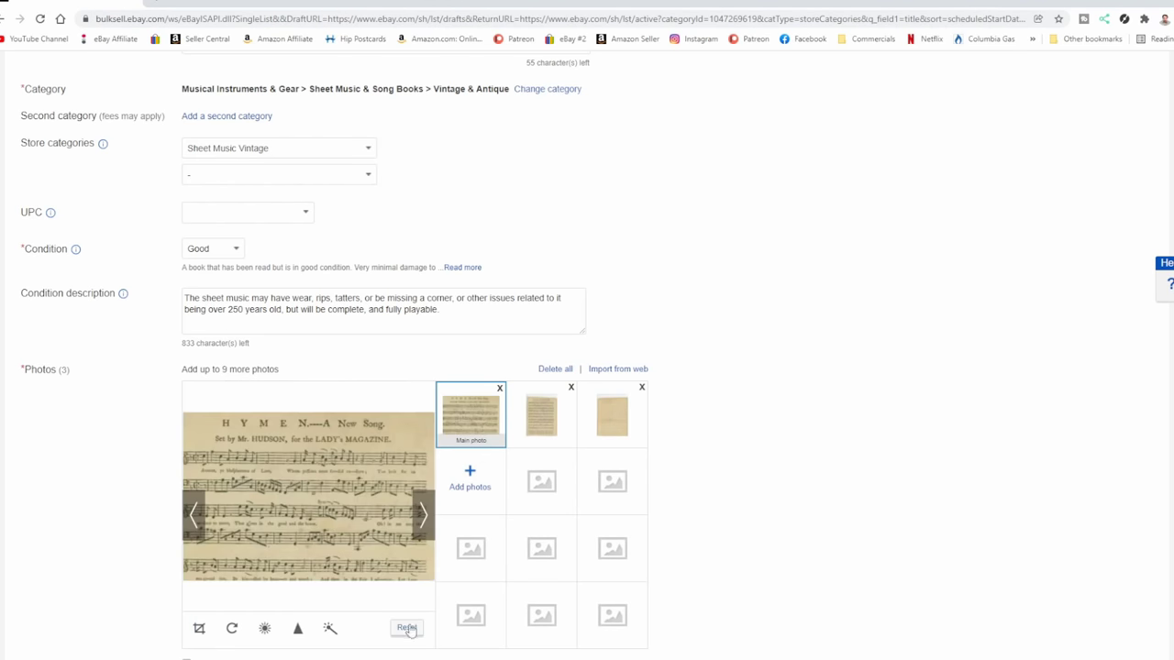
scroll(579, 432, "down", 2)
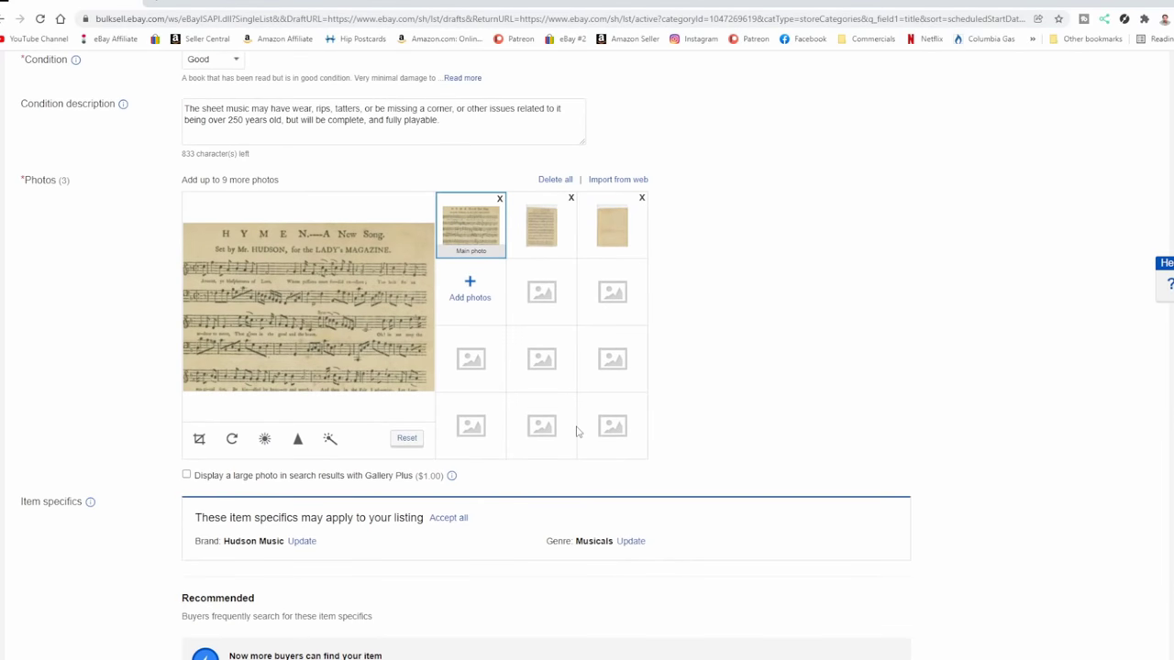
scroll(577, 432, "down", 3)
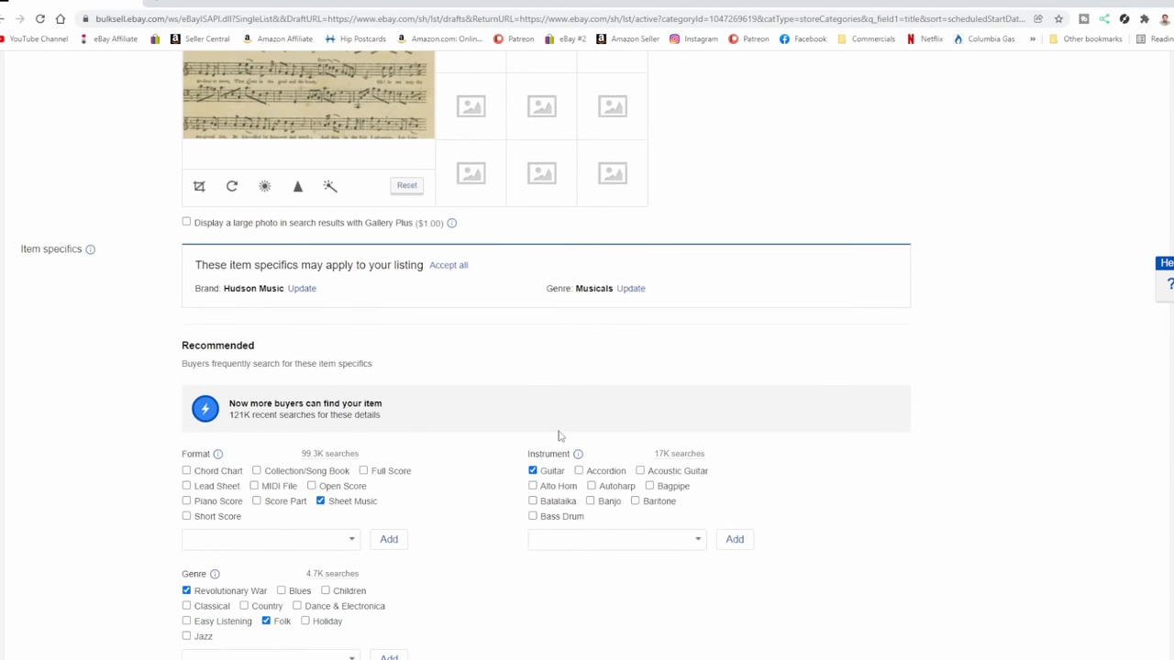
scroll(430, 538, "down", 2)
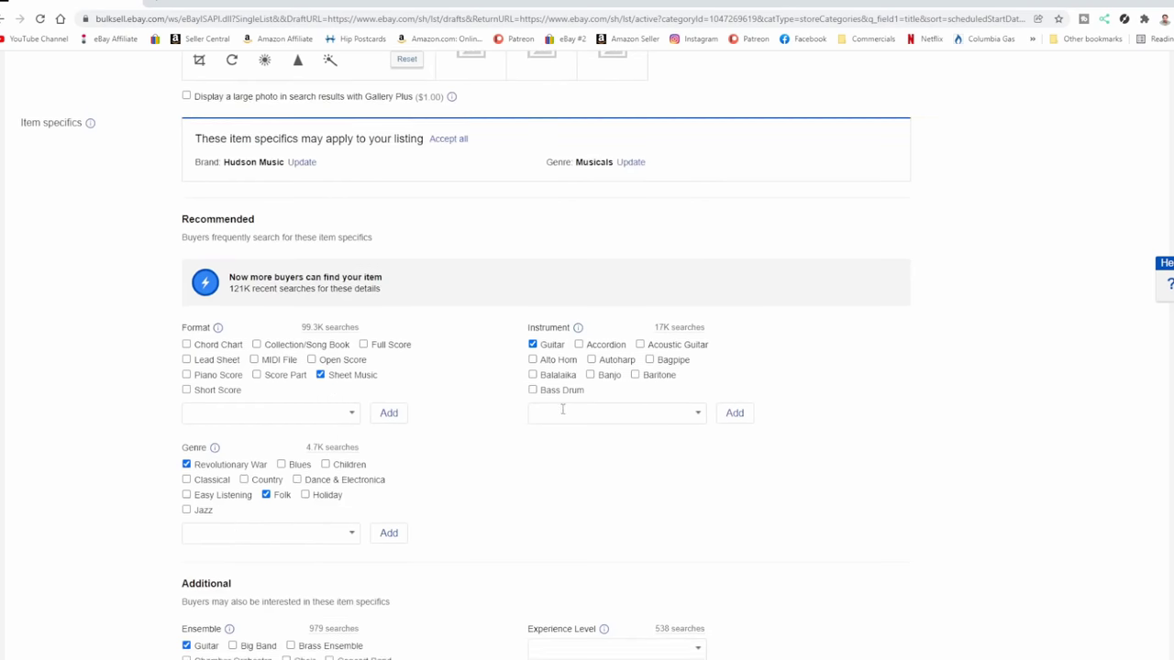
scroll(514, 486, "down", 2)
scroll(450, 477, "down", 2)
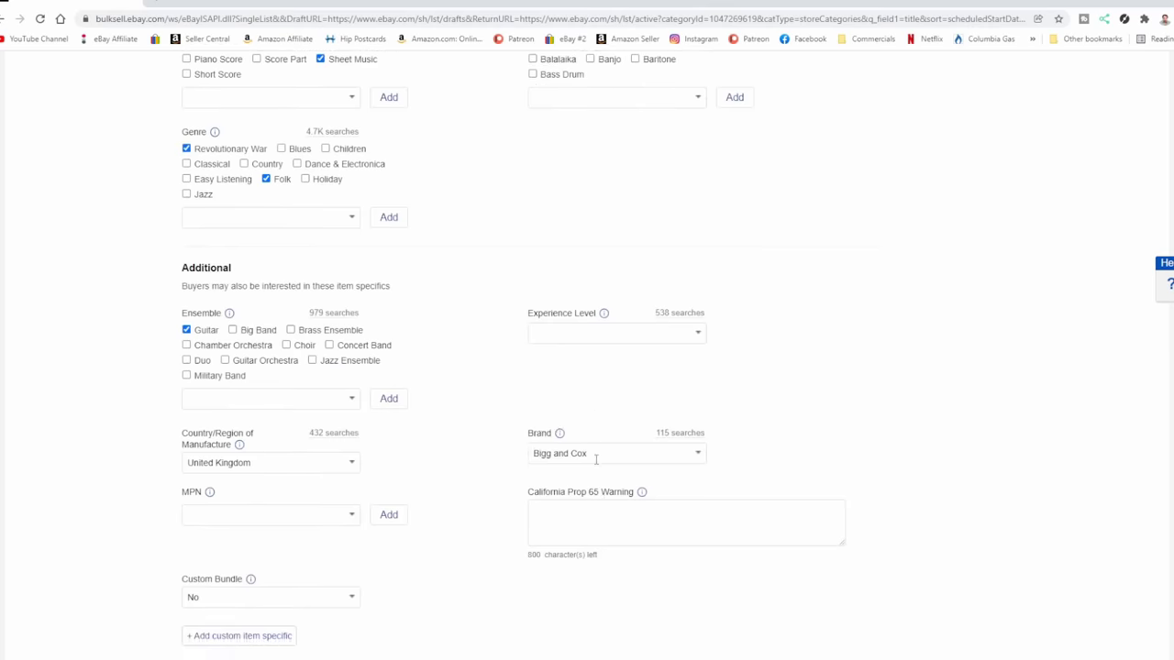
scroll(466, 497, "down", 6)
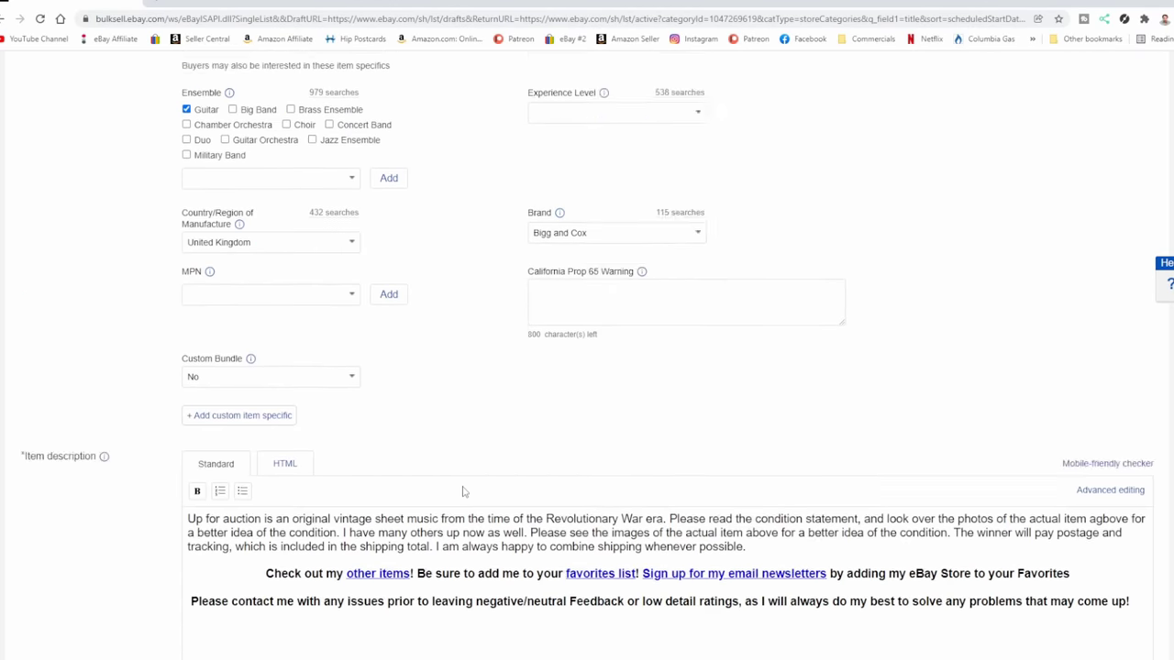
scroll(786, 381, "down", 6)
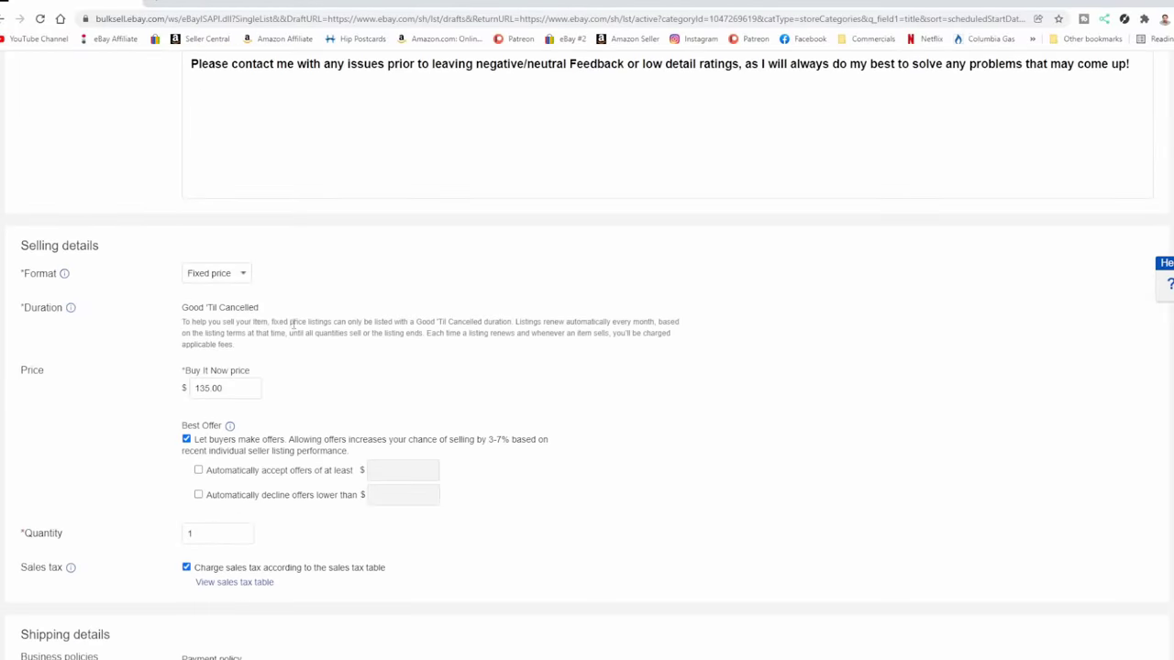
scroll(311, 348, "down", 3)
scroll(624, 349, "up", 4)
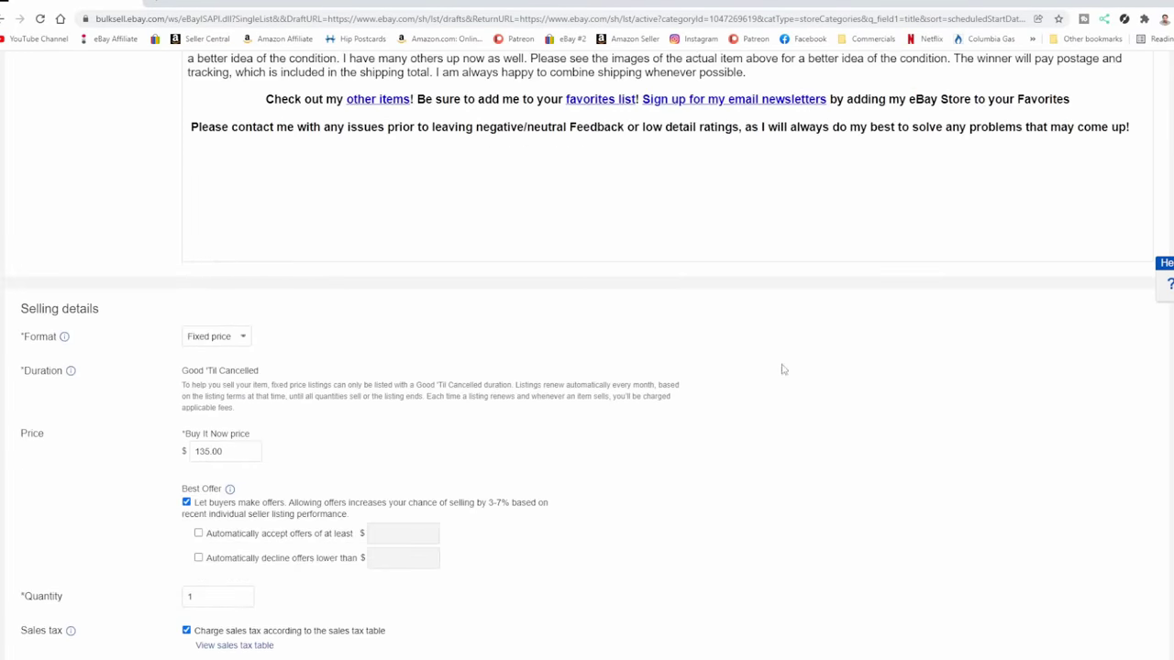
scroll(587, 367, "up", 20)
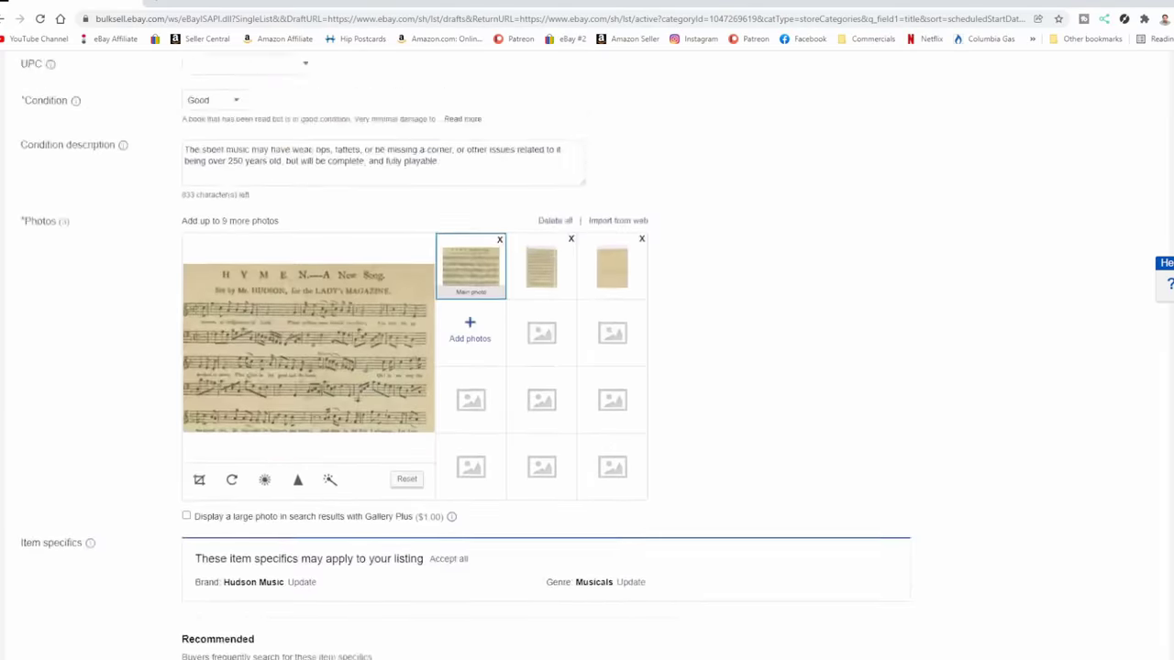
scroll(587, 367, "down", 3)
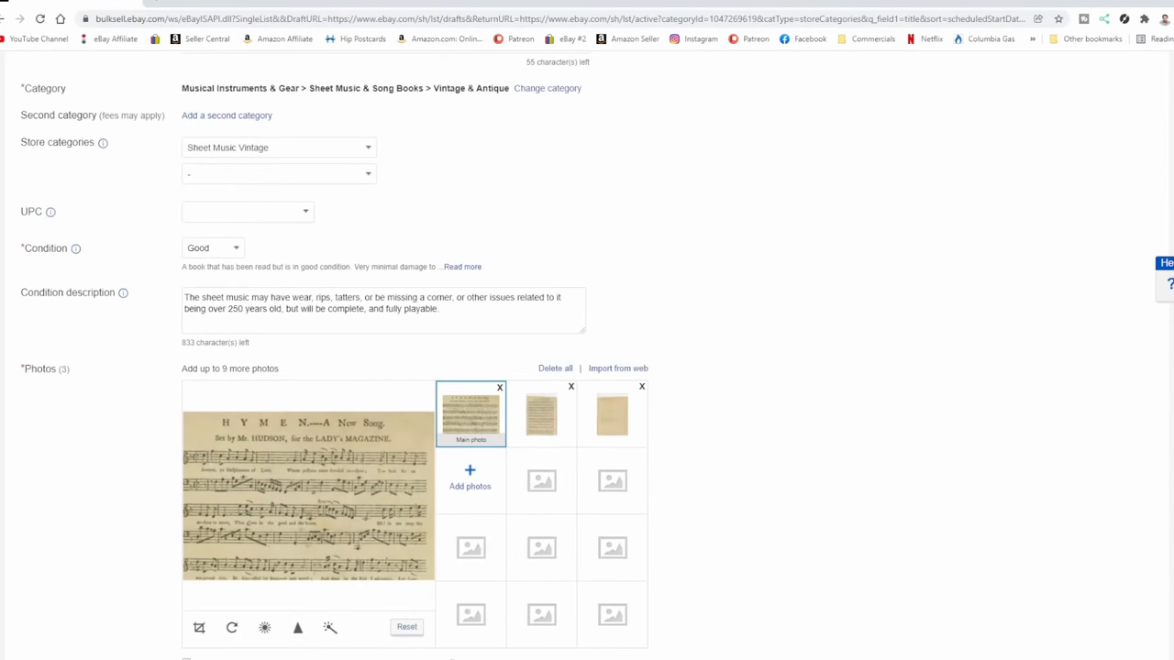
scroll(1172, 185, "down", 3)
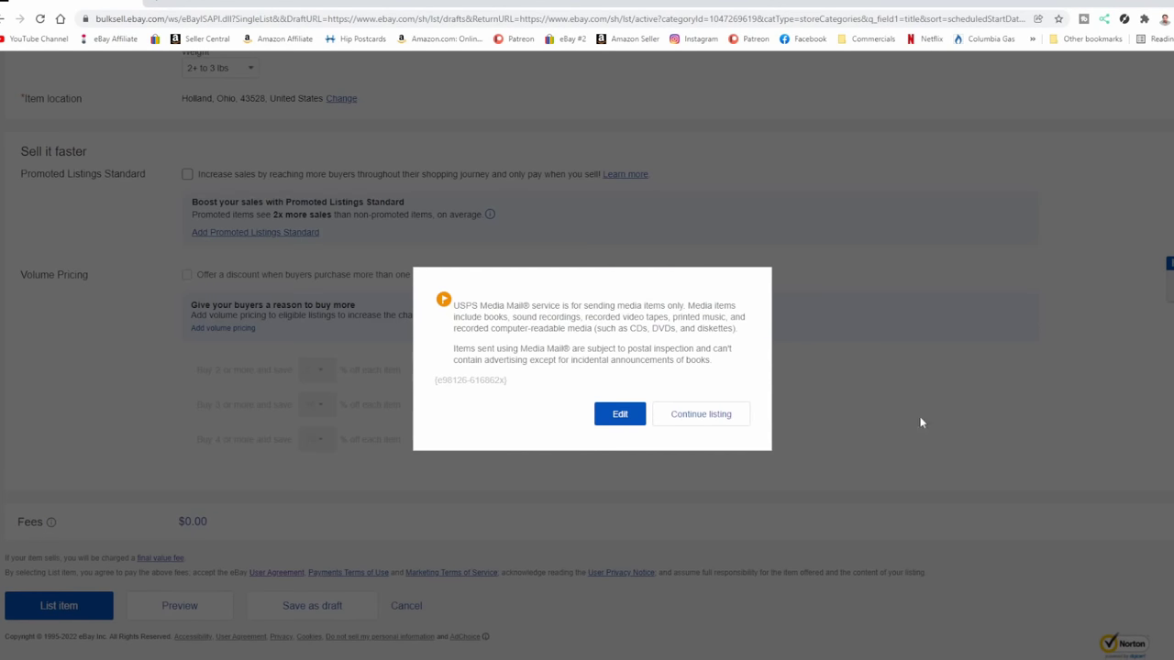
Publish the Mr. Hudson Hymen listing, continuing past the Media Mail notice
left_click(719, 415)
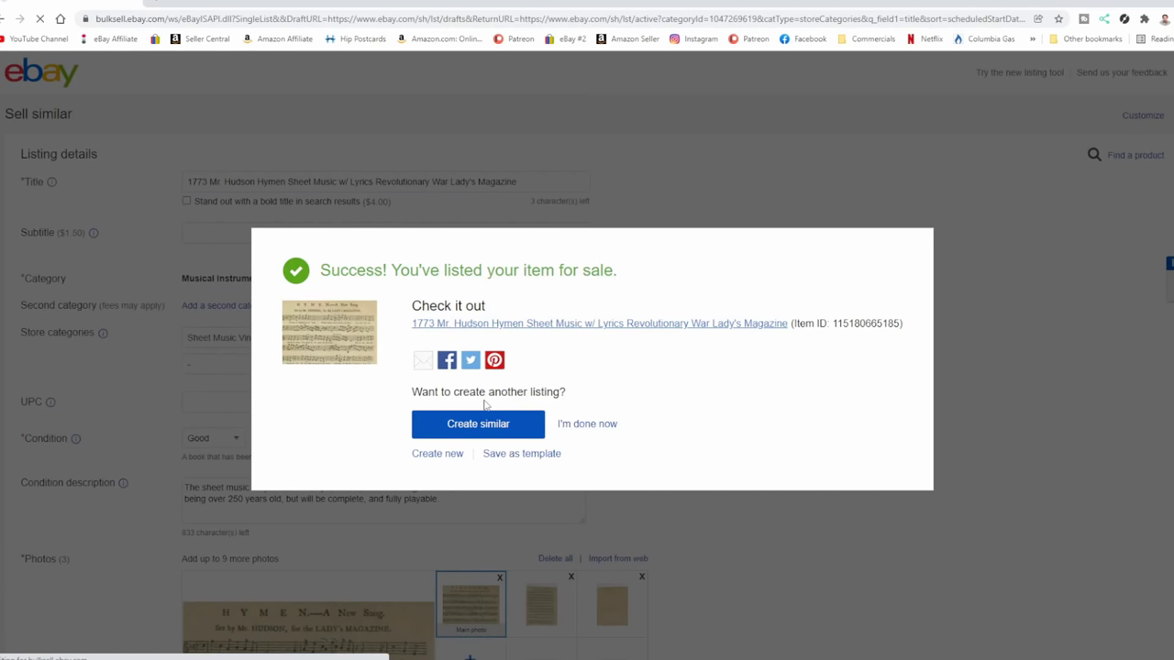
Start a new similar listing and delete all of its photos
left_click(485, 415)
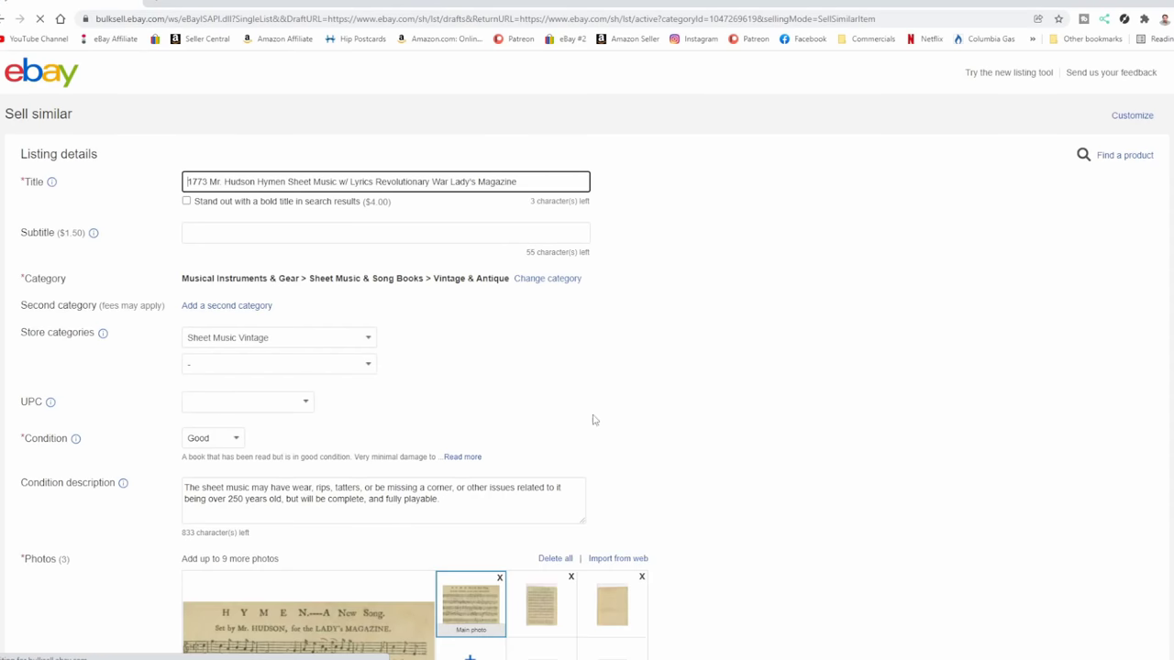
scroll(486, 431, "down", 1)
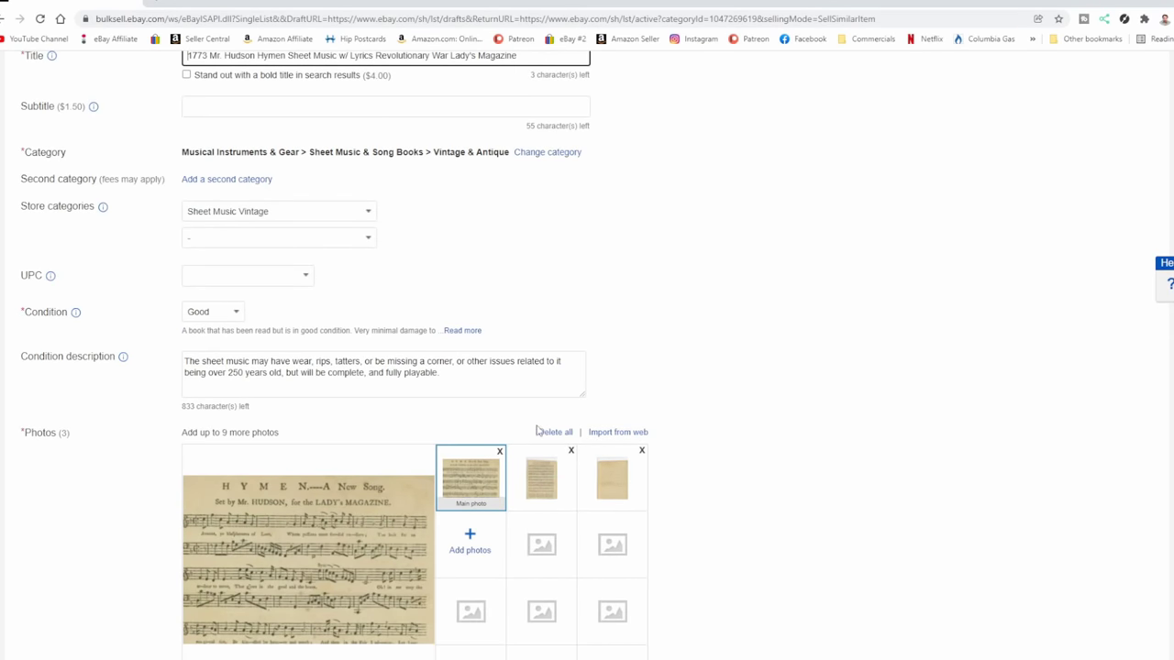
left_click(553, 433)
left_click(298, 574)
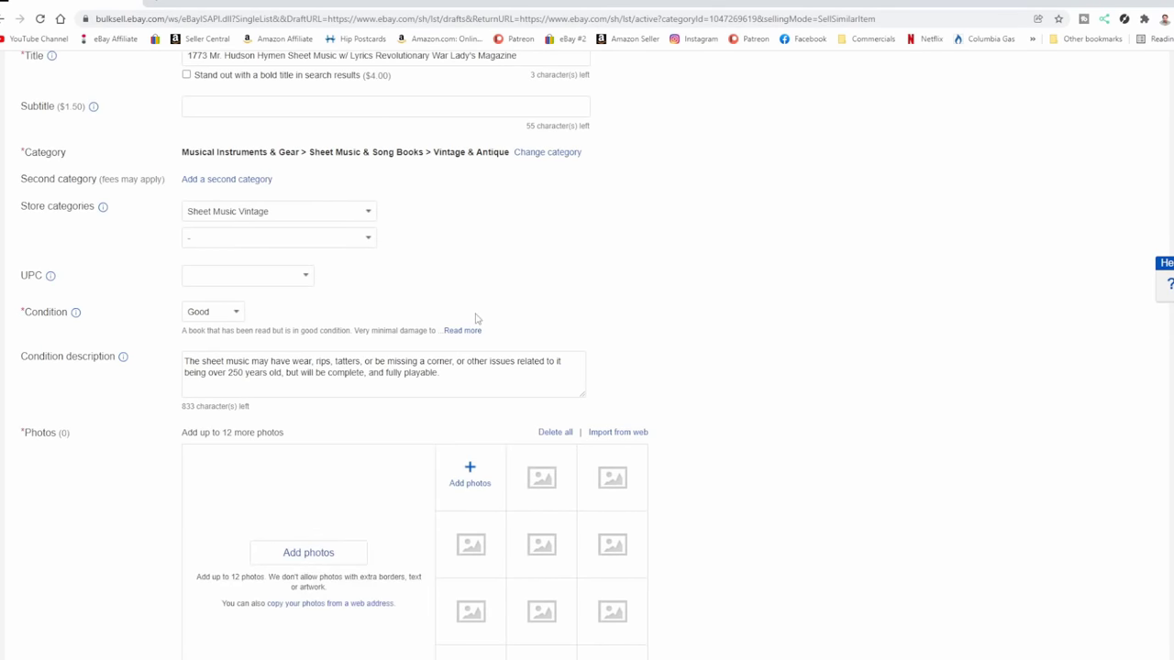
scroll(482, 312, "up", 2)
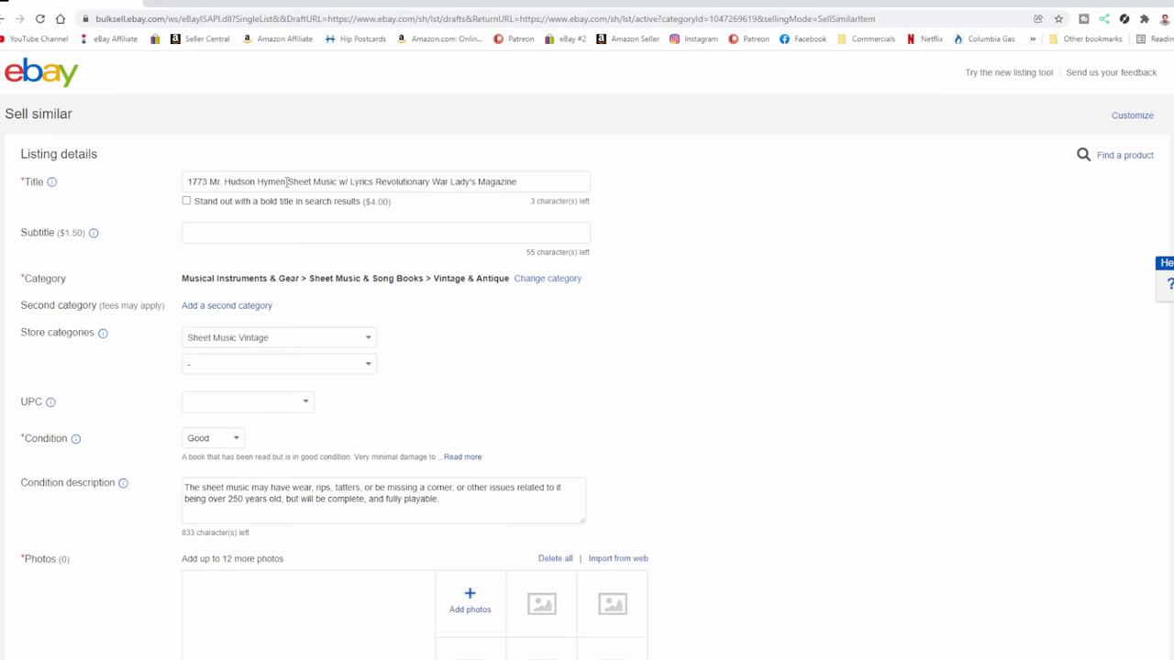
Replace 'Hymen' in the title with ''s Song' to read '1773 Mr. Hudson's Song Sheet Music'
left_click_drag(287, 182, 281, 181)
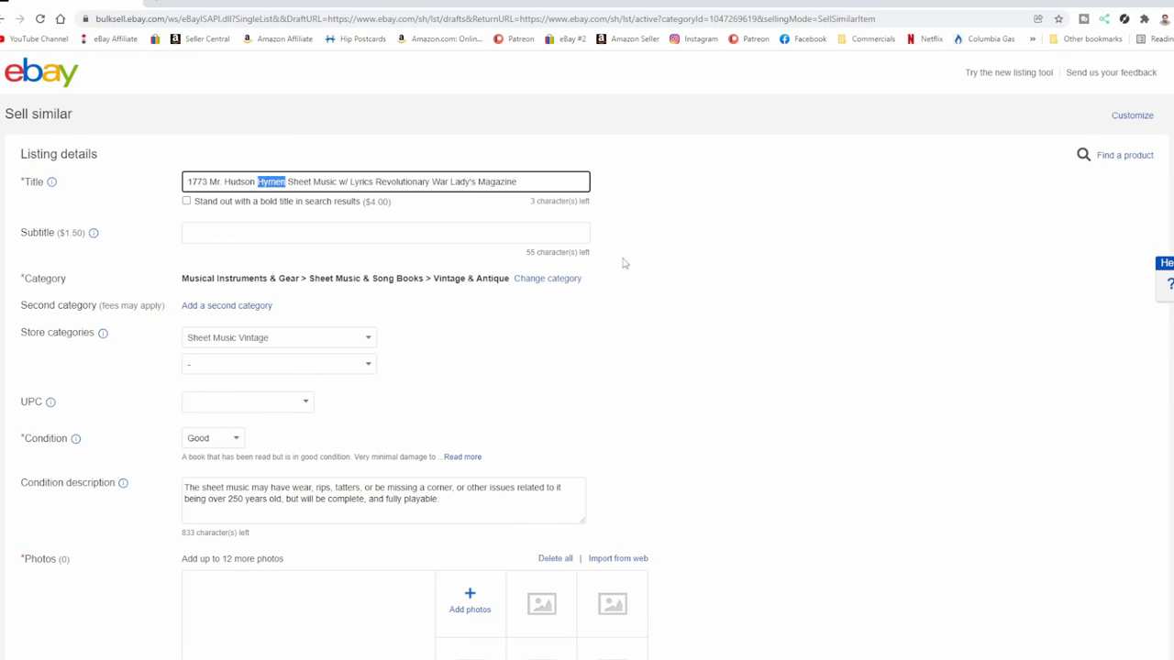
key("BackSpace")
key("BackSpace")
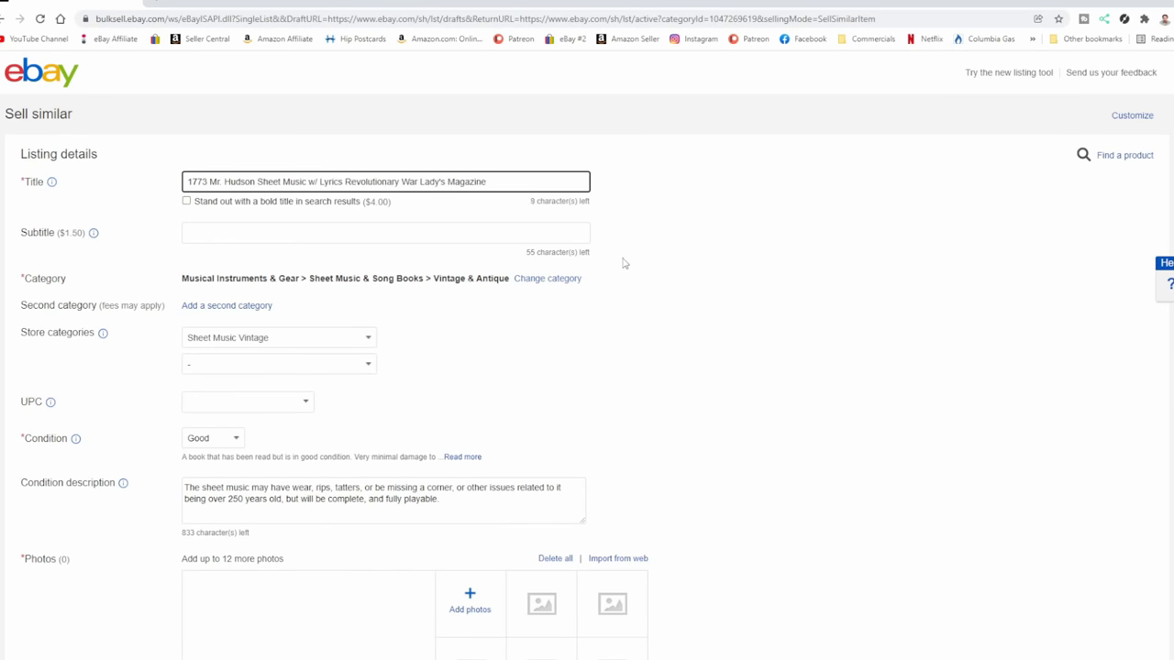
type("'s Son")
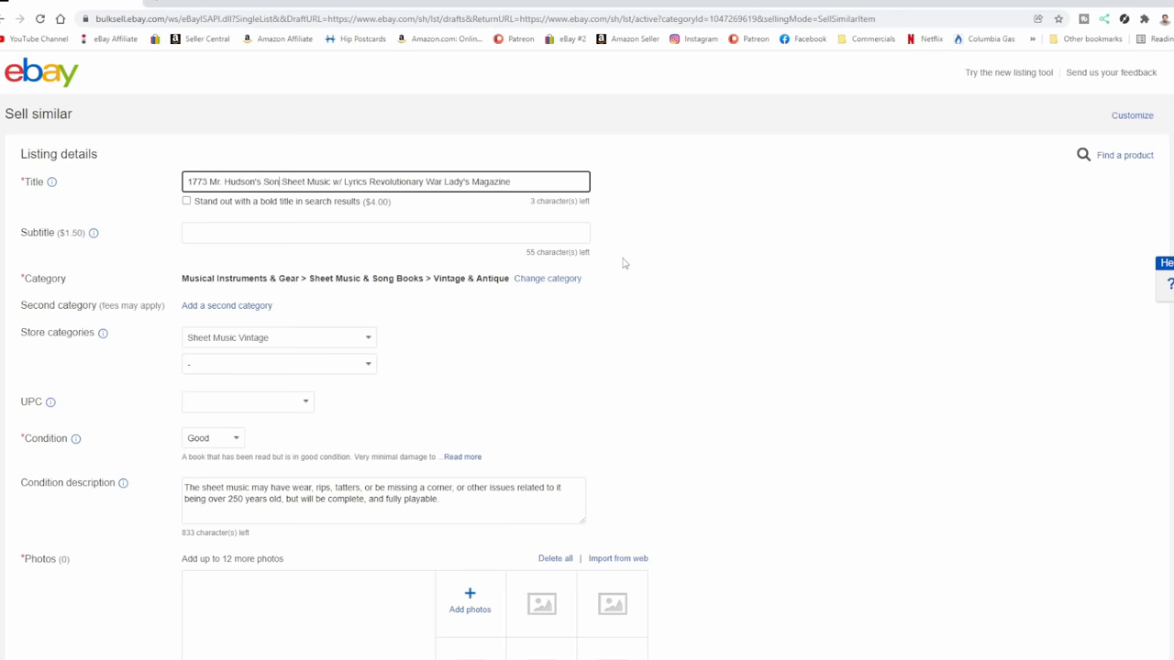
type("g")
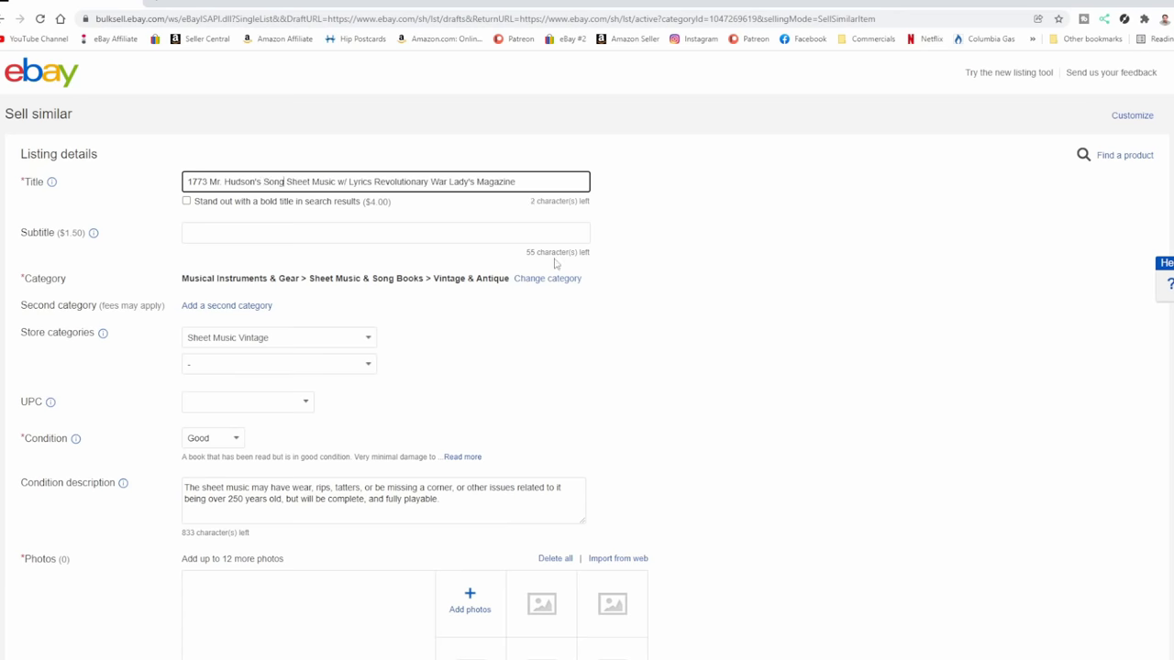
Upload scans img889 and img890, plus one more sheet-music scan, as listing photos
scroll(861, 302, "down", 3)
left_click(470, 348)
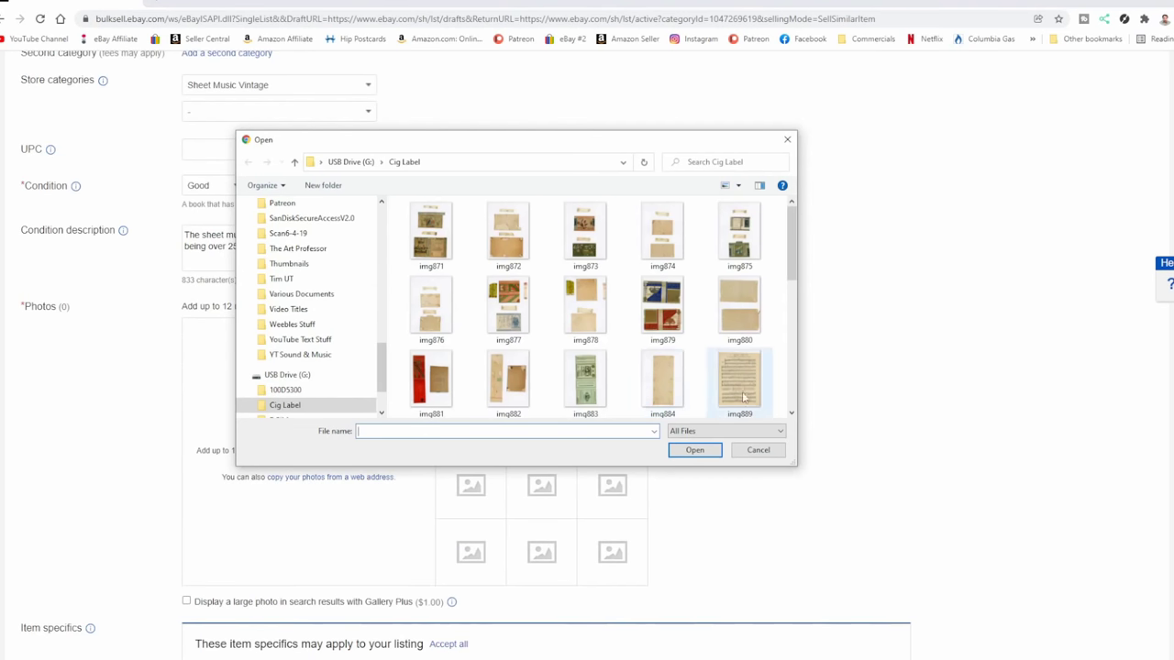
left_click(738, 303)
left_click(428, 366, "ctrl")
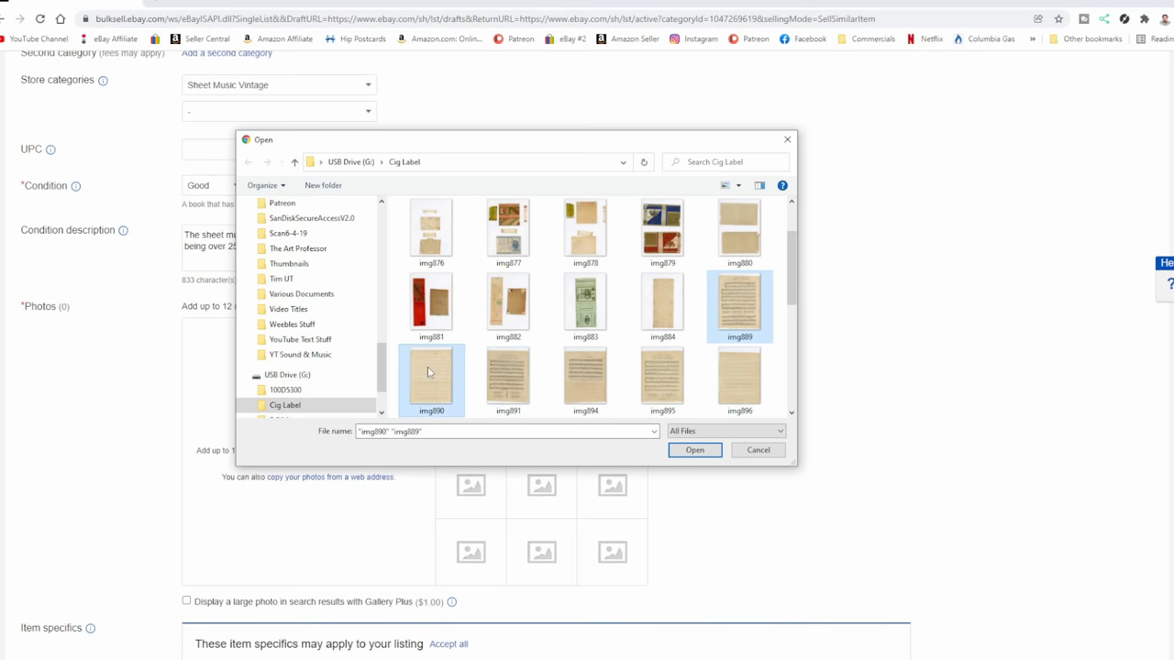
left_click(695, 450)
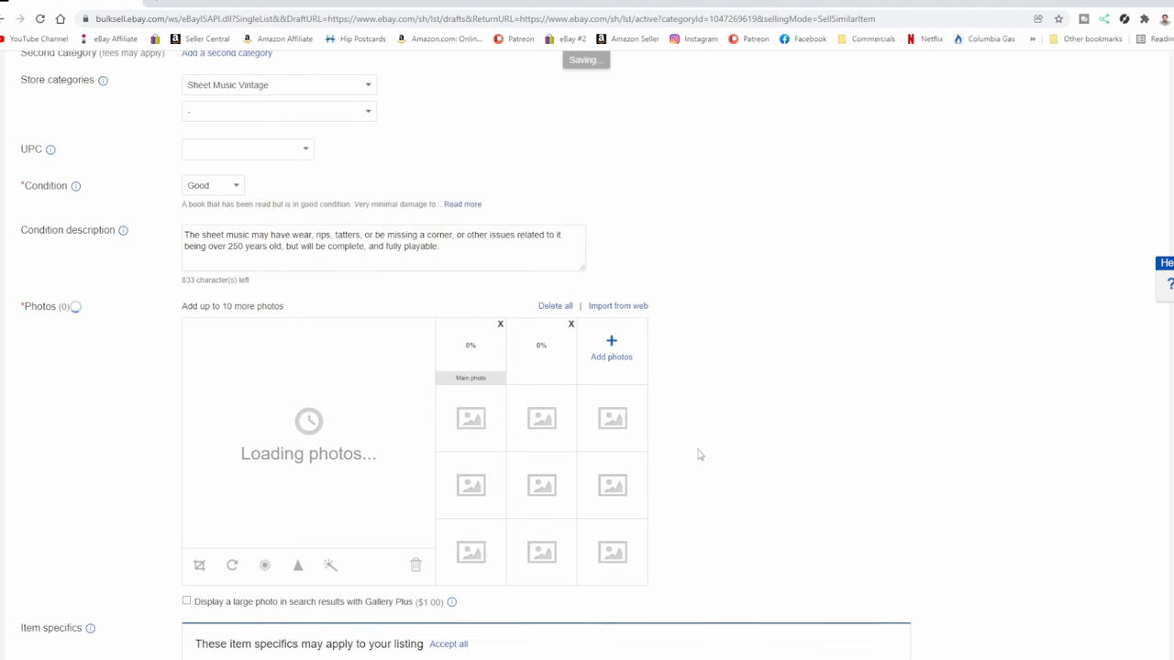
left_click(612, 348)
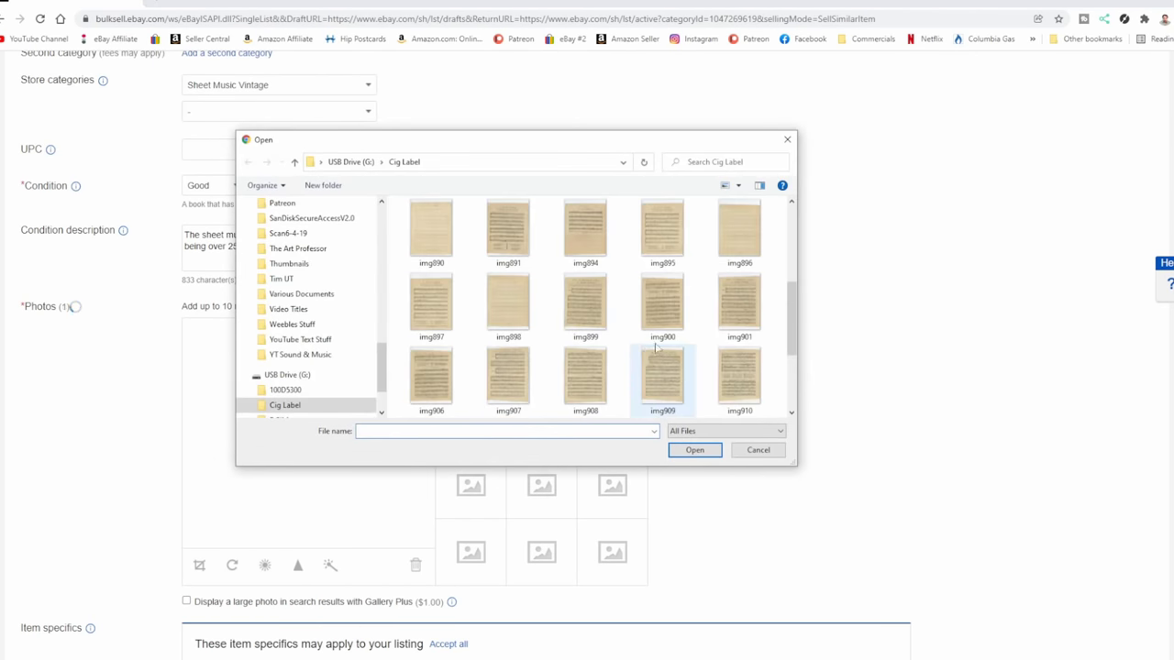
double_click(750, 303)
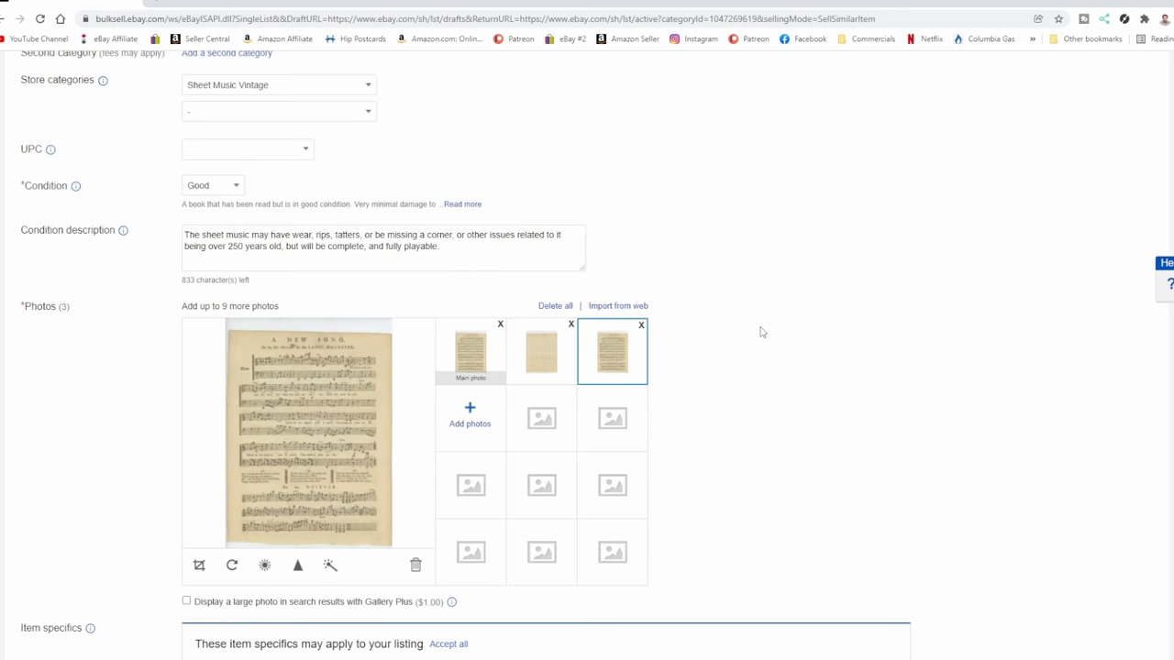
Move the third photo to the main slot and crop it to the song heading
left_click_drag(605, 353, 458, 350)
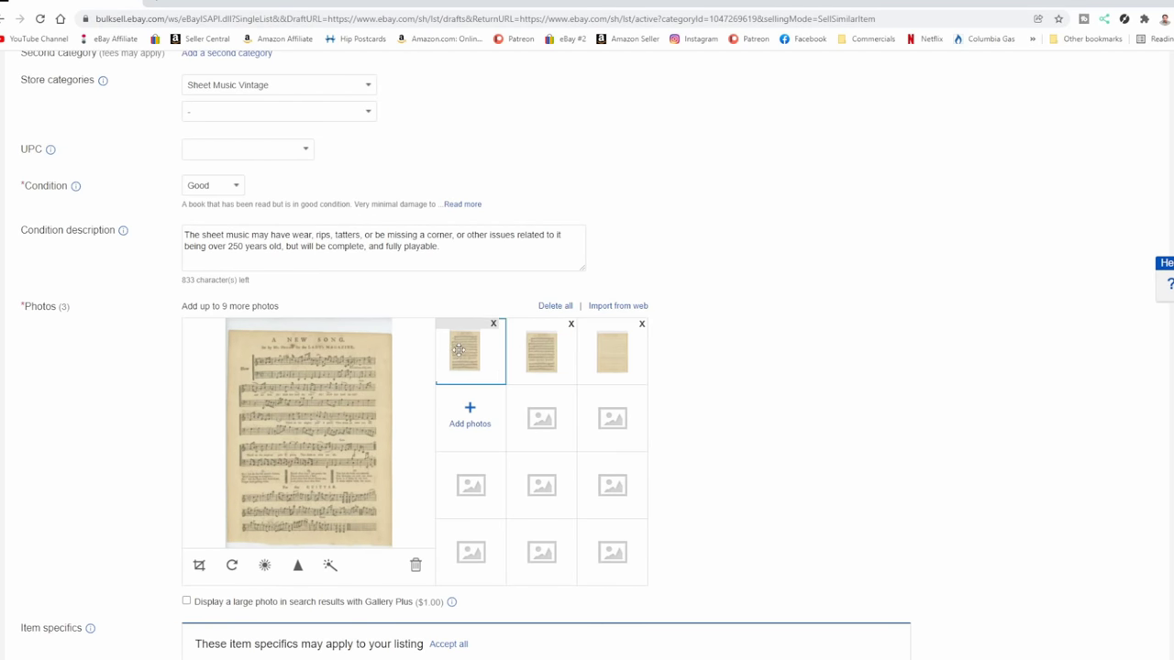
left_click(199, 565)
left_click_drag(310, 408, 288, 356)
left_click_drag(336, 423, 377, 415)
left_click(364, 565)
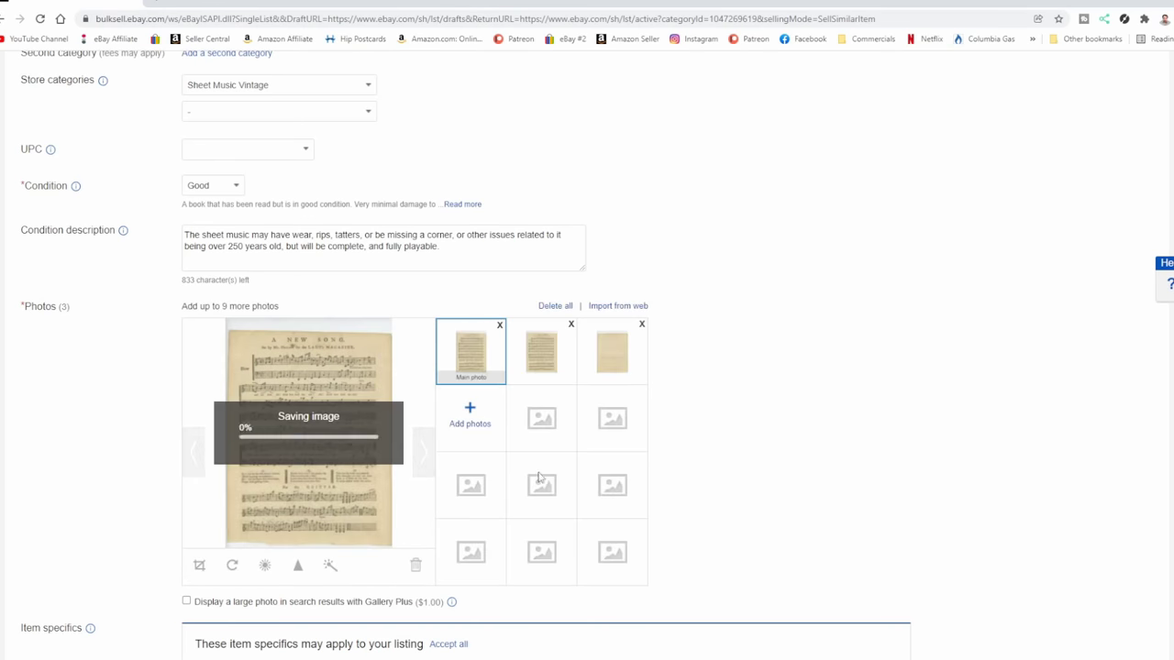
Publish the 1773 Mr. Hudson's Song listing from the bottom of the form
scroll(762, 375, "down", 7)
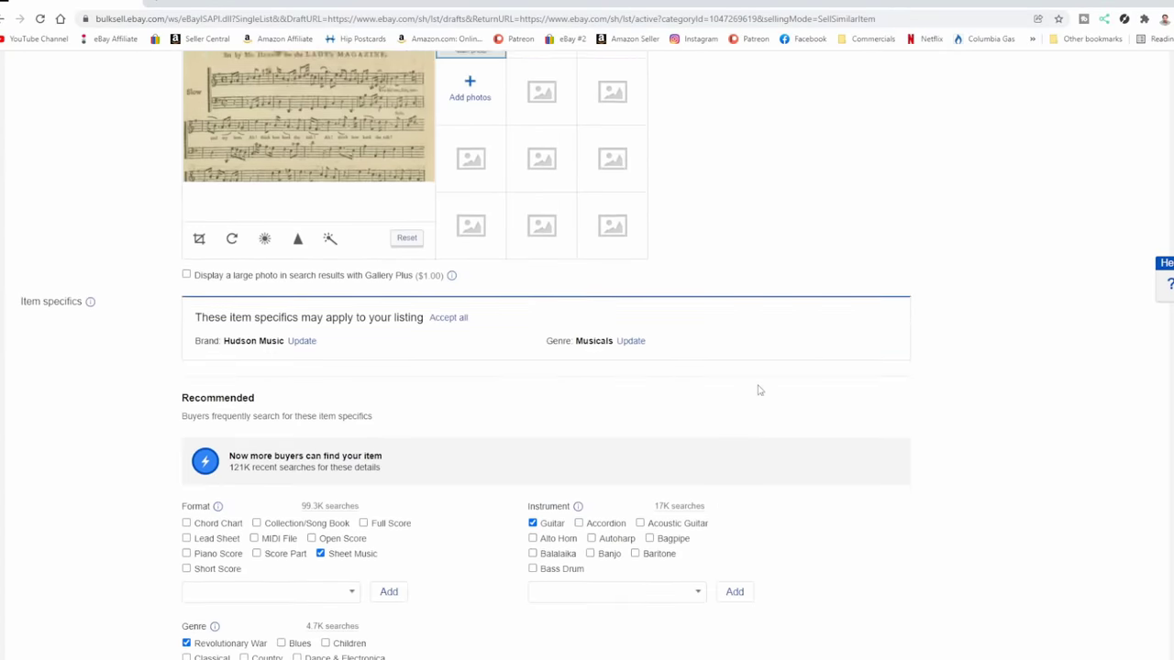
scroll(560, 312, "down", 9)
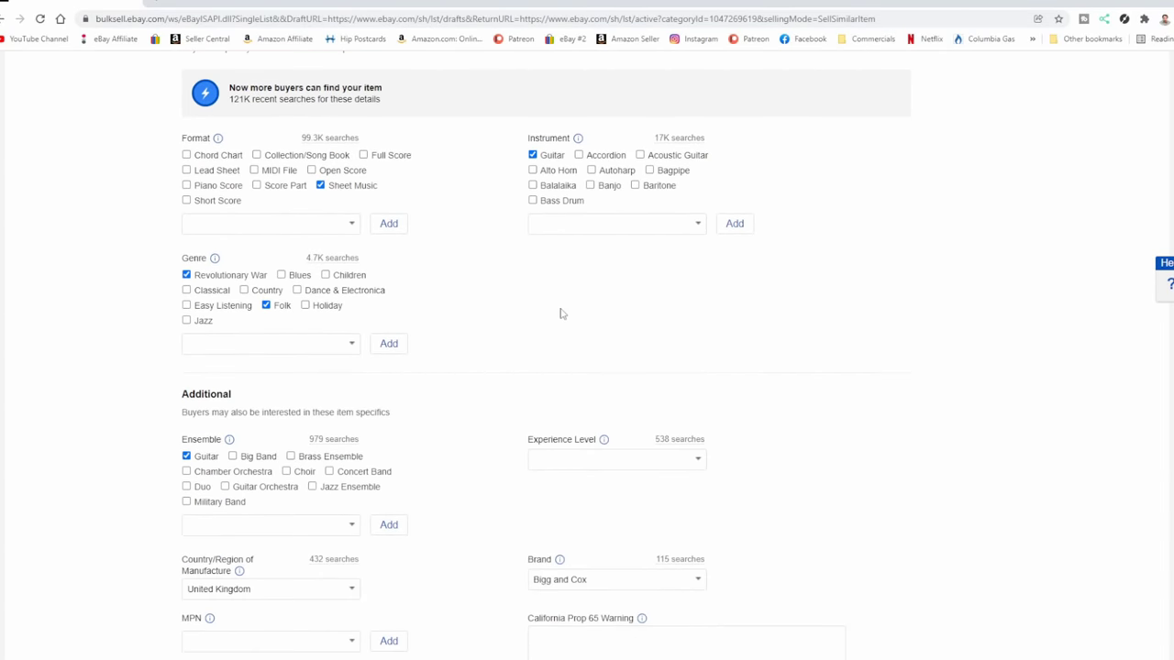
scroll(553, 348, "down", 11)
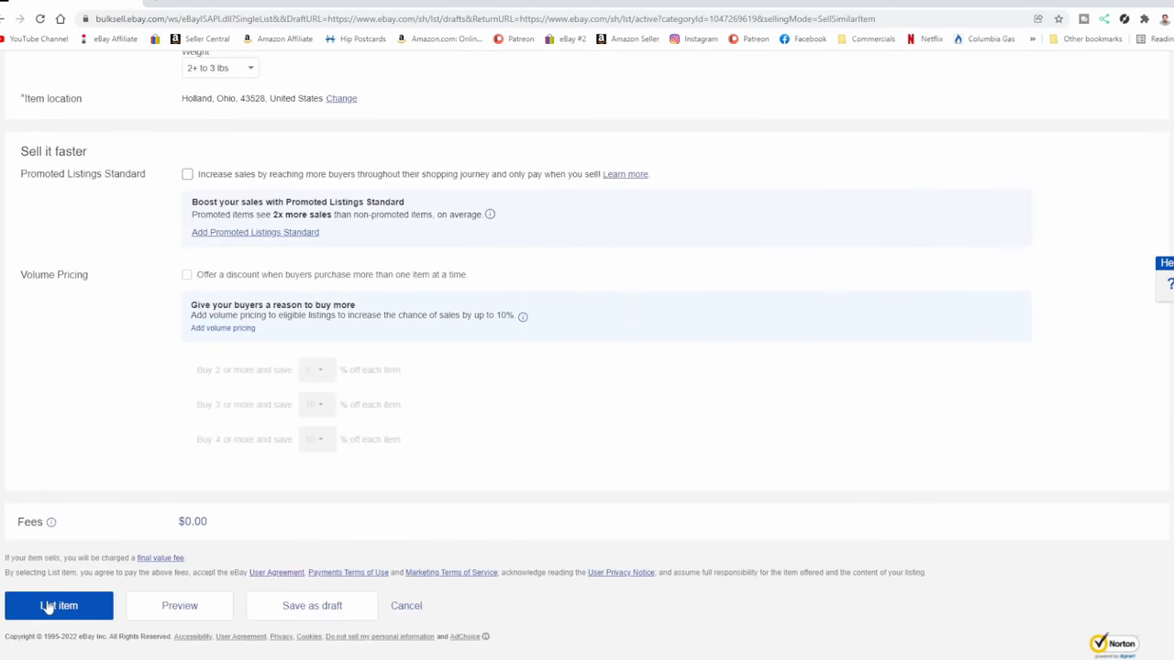
left_click(49, 607)
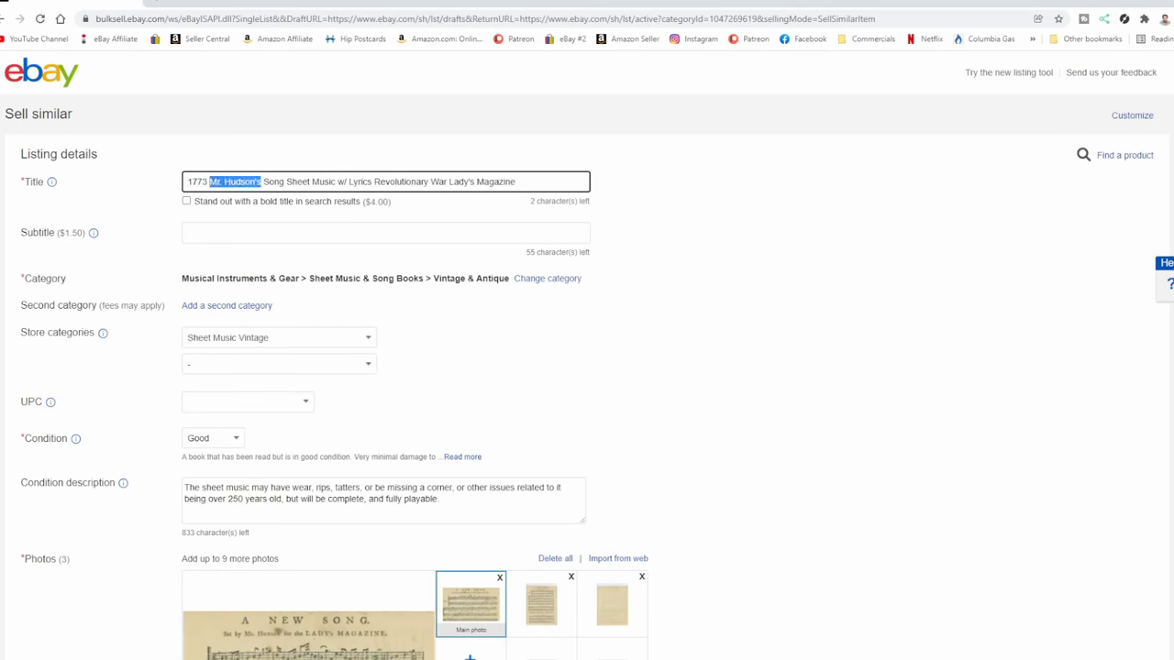
Retitle the copy '1773 Clara Reeve Song Sheet Music…' and delete all its existing photos
type("Clara R")
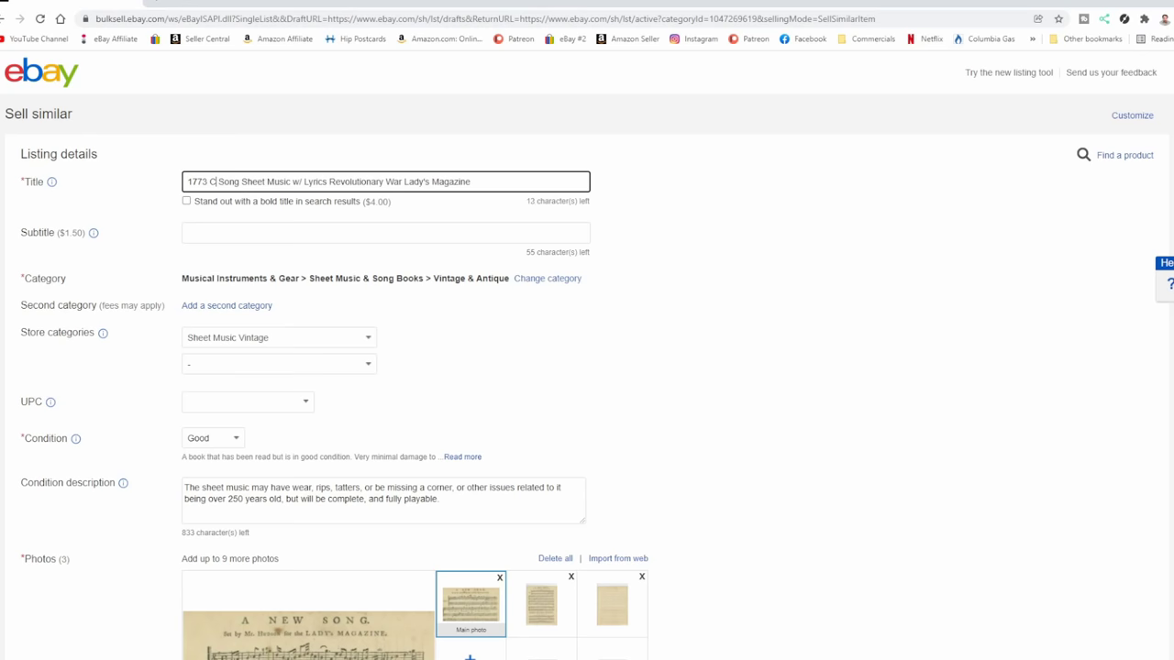
type("eeve")
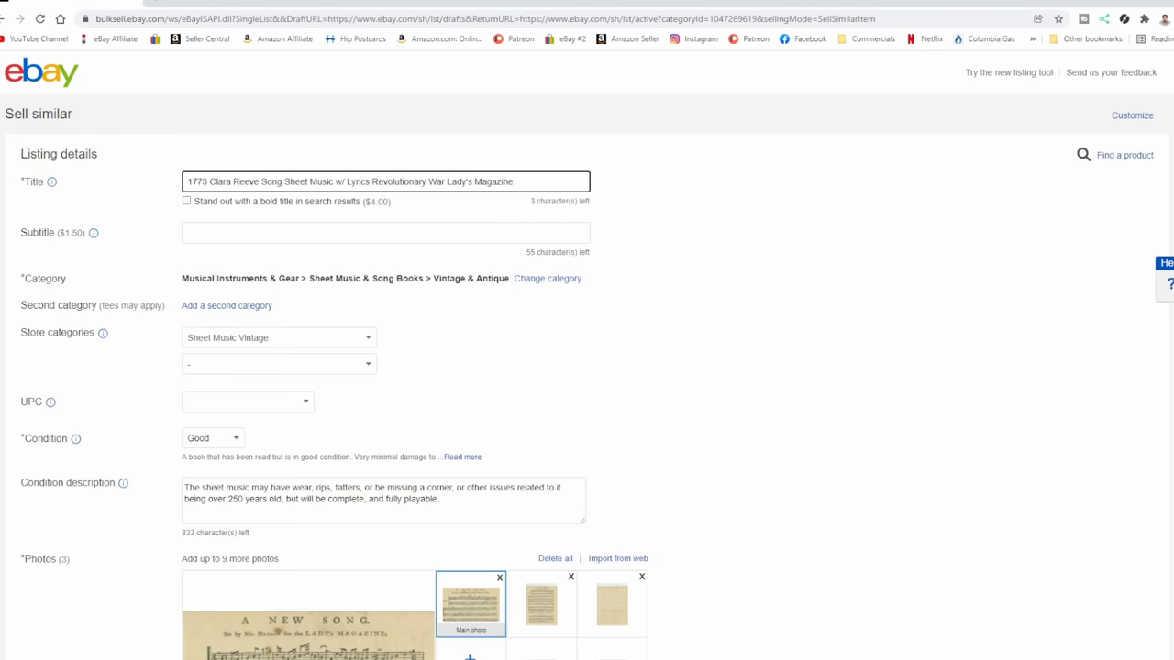
scroll(1151, 456, "down", 5)
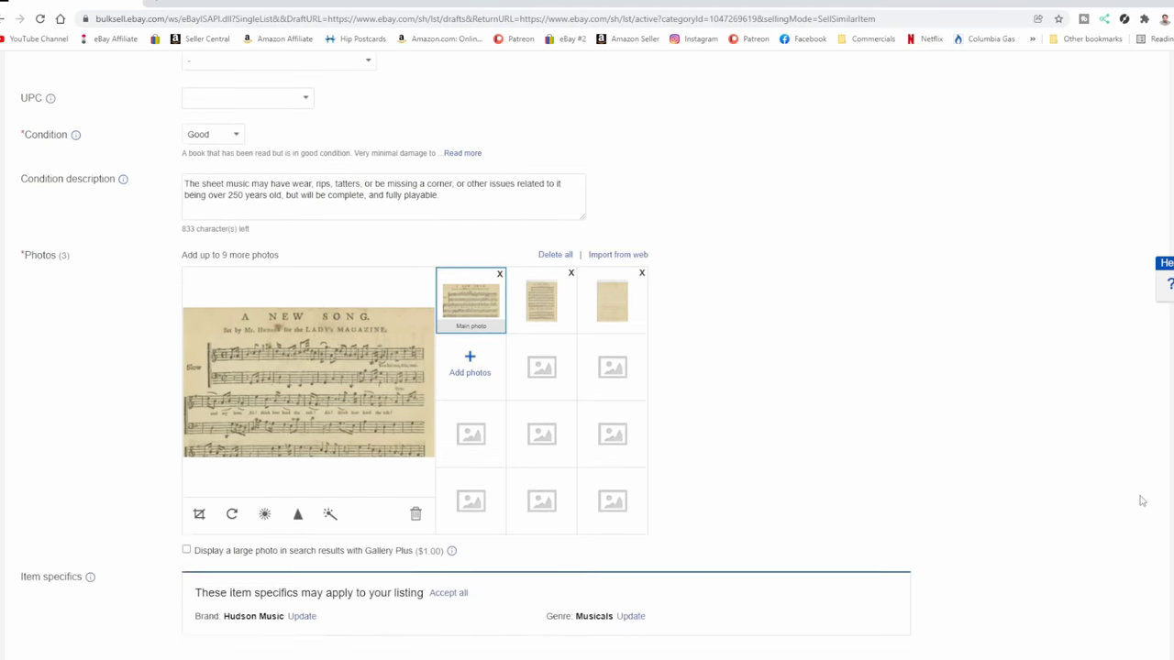
left_click(548, 246)
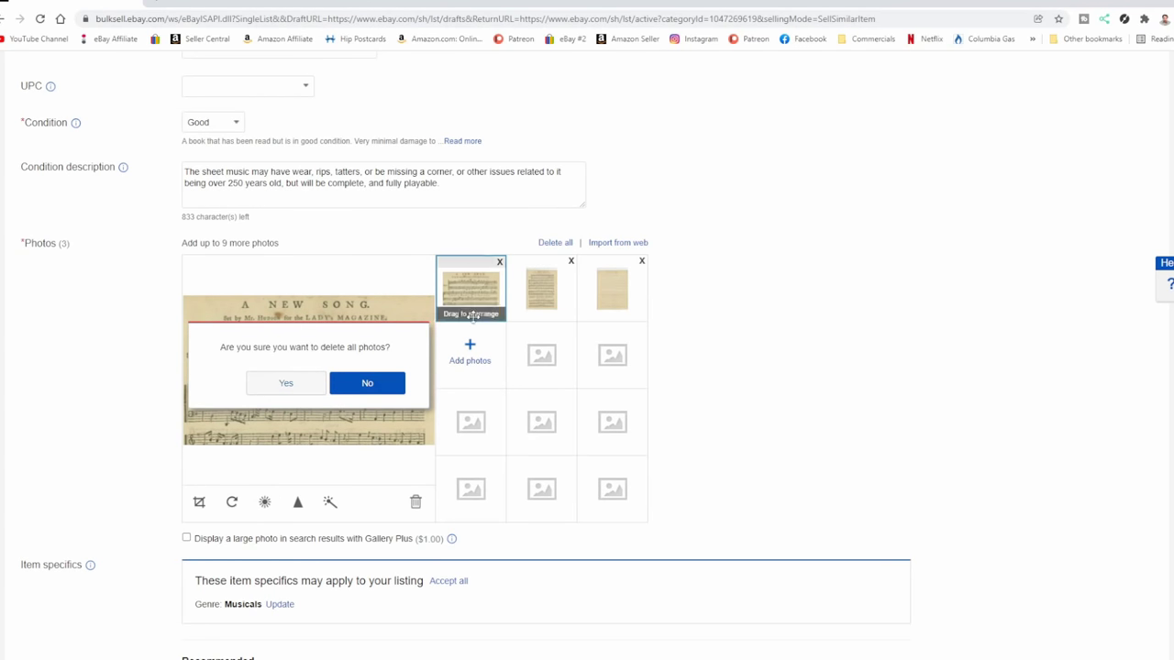
left_click(366, 383)
Upload scans img891 and img894, plus one more sheet-music scan, as listing photos
left_click(466, 287)
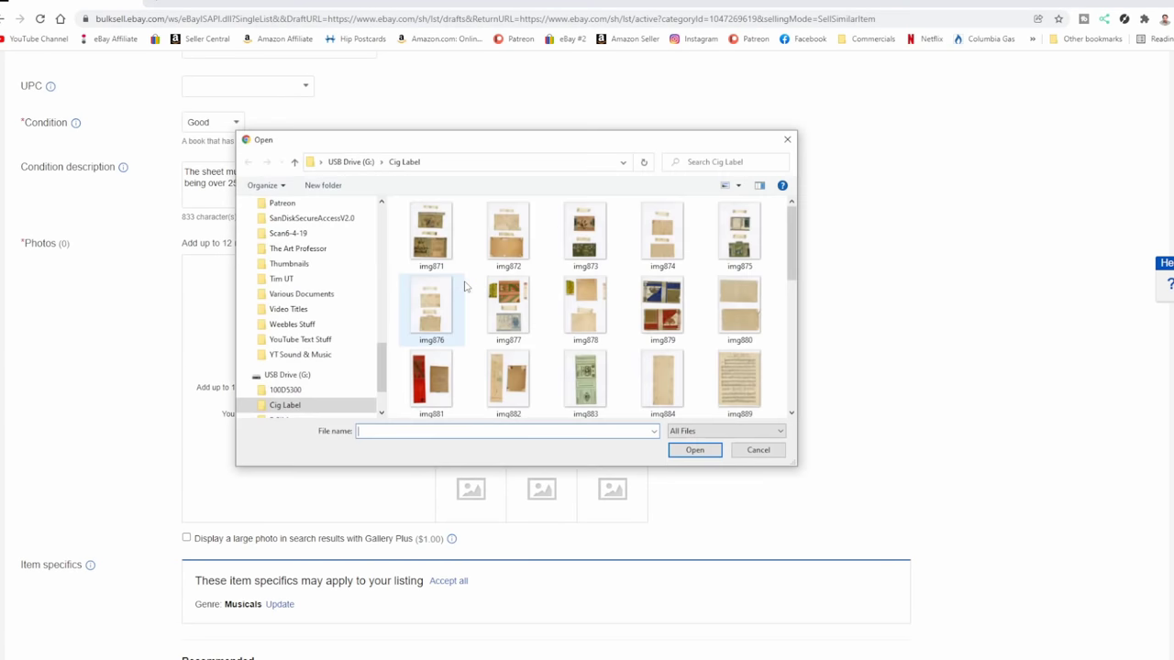
scroll(591, 371, "down", 1)
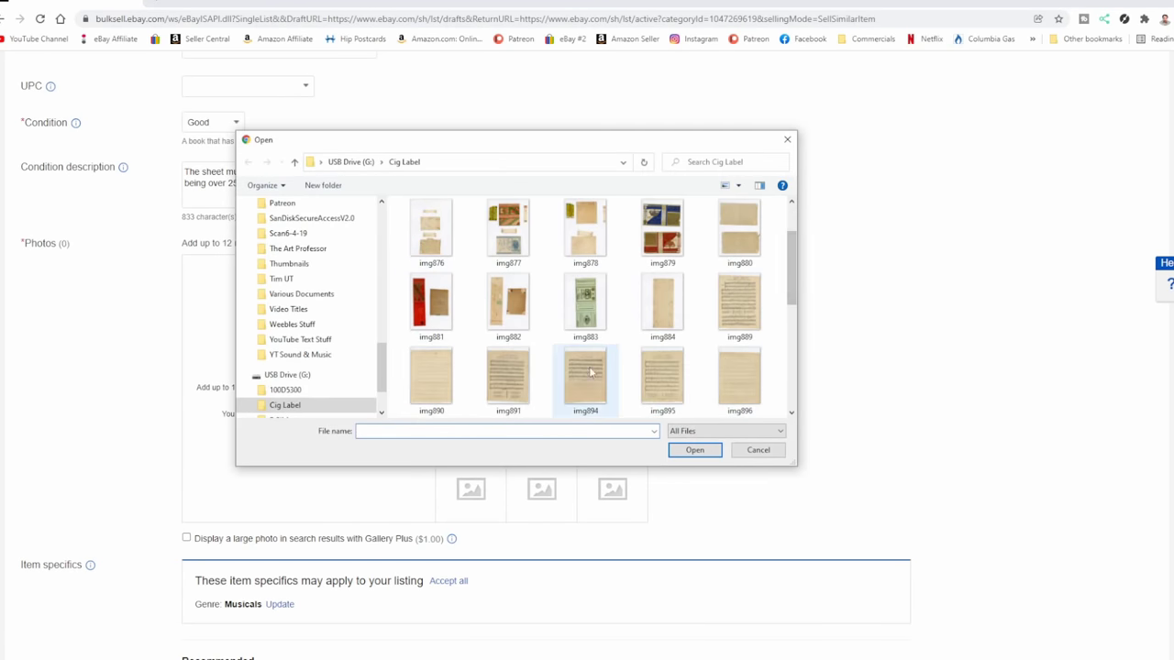
left_click(514, 376)
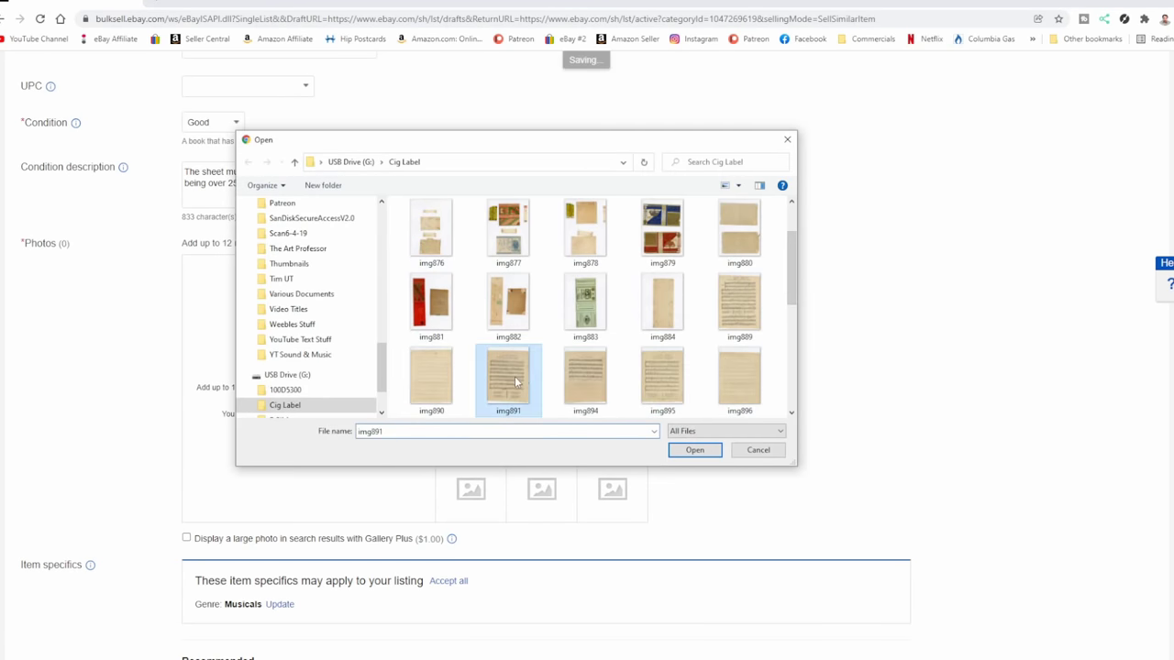
left_click(589, 376, "ctrl")
left_click(694, 449)
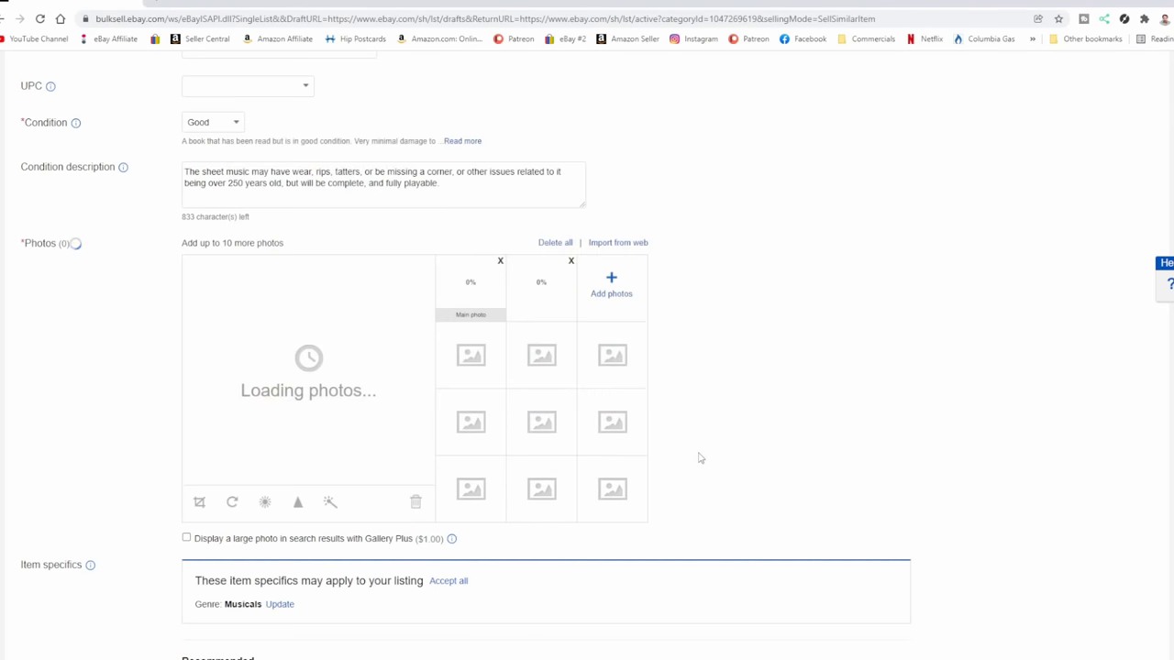
left_click(620, 286)
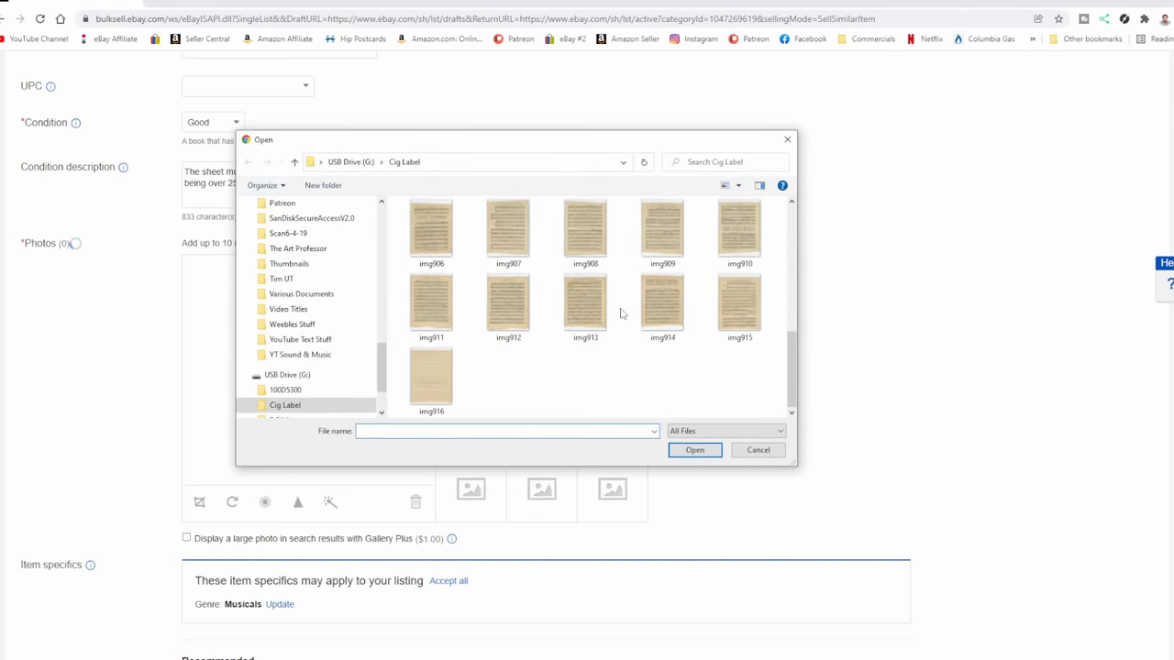
double_click(511, 307)
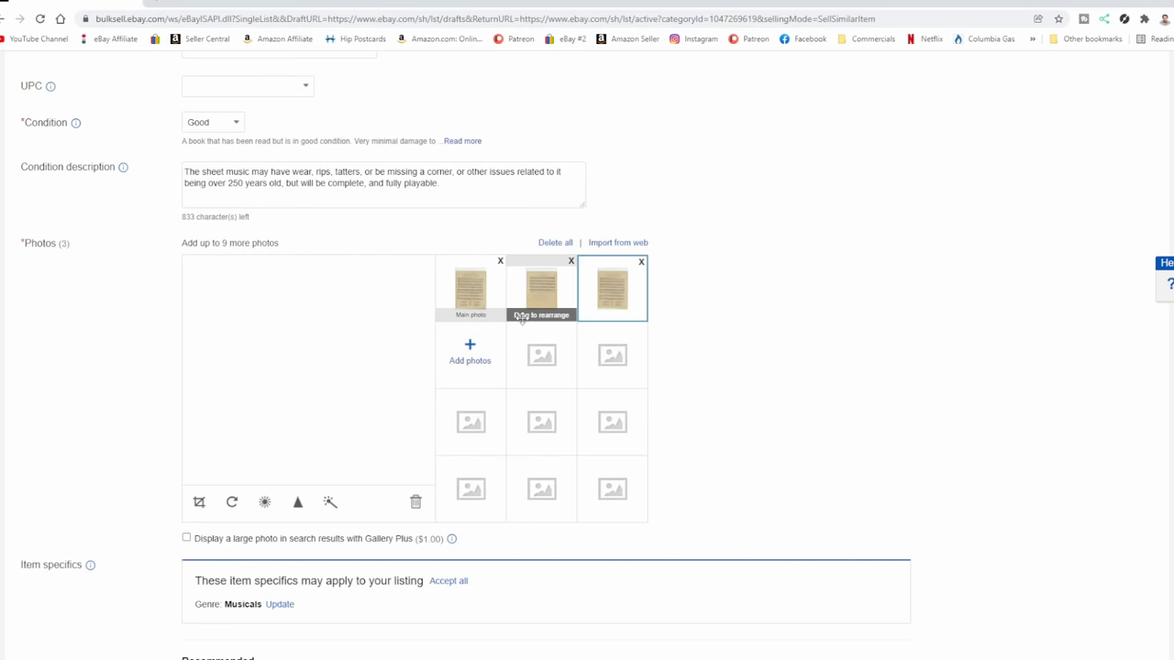
Crop the main photo to the 'A NEW SONG' heading and first staves, and save it
left_click(473, 289)
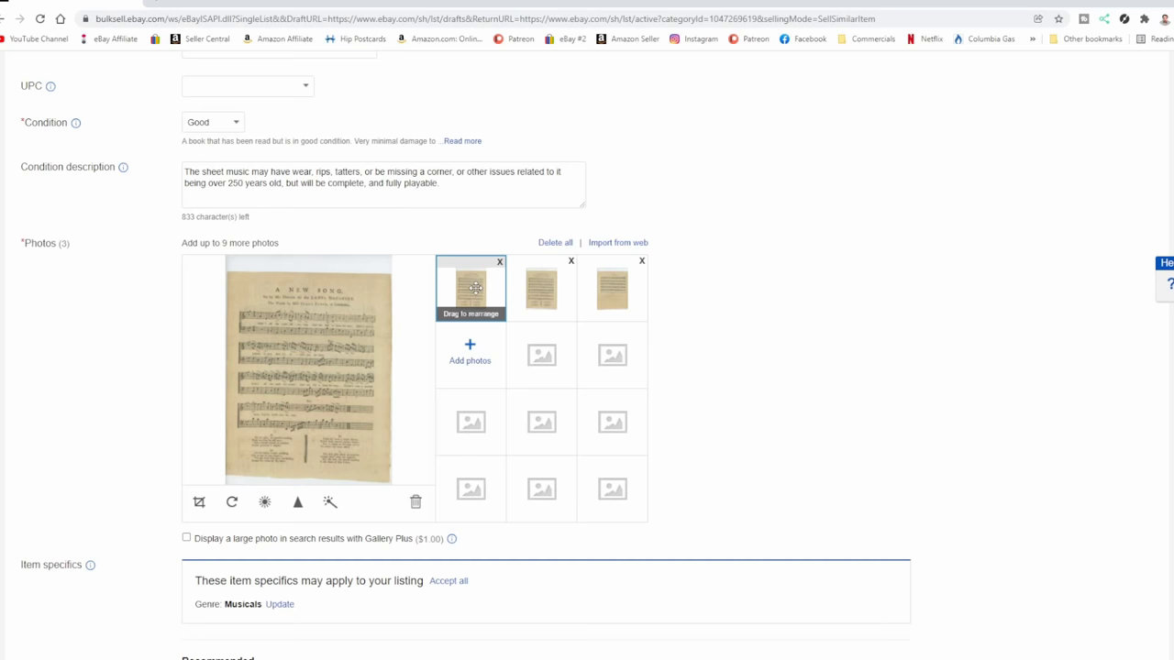
left_click(199, 501)
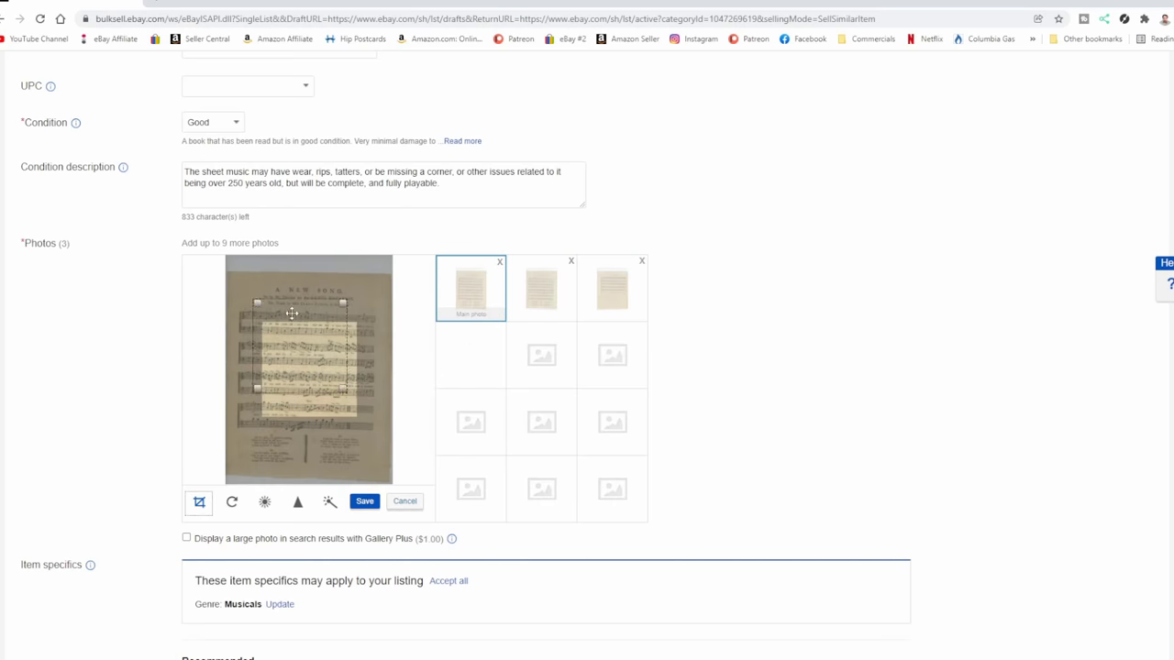
left_click_drag(291, 313, 273, 300)
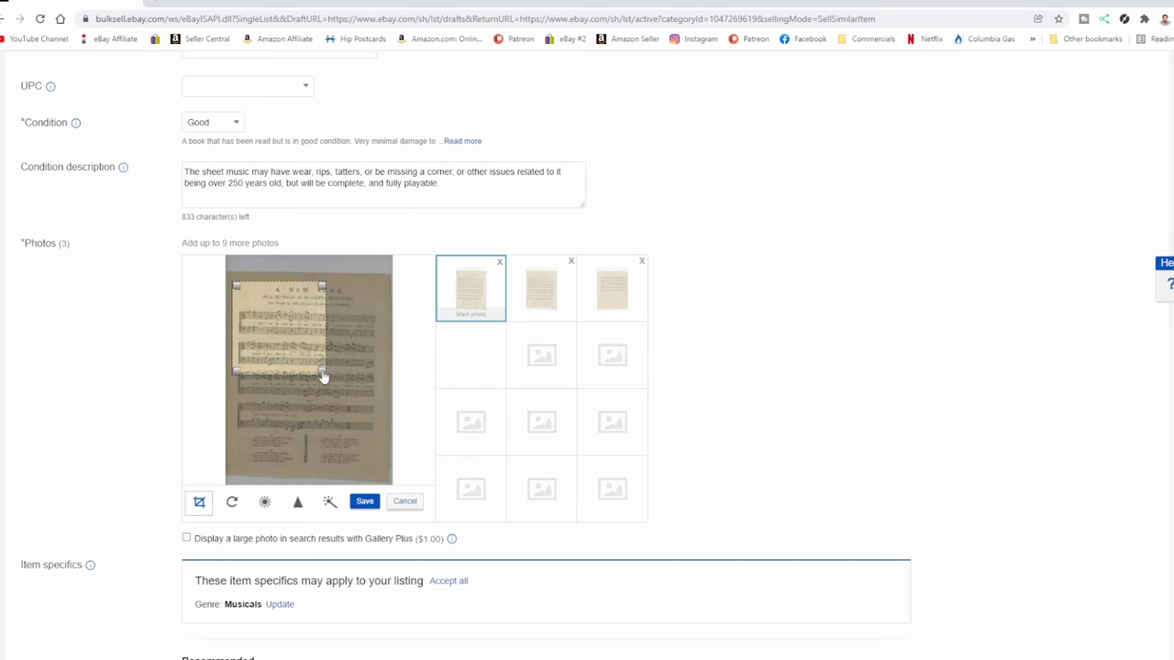
left_click_drag(323, 376, 379, 359)
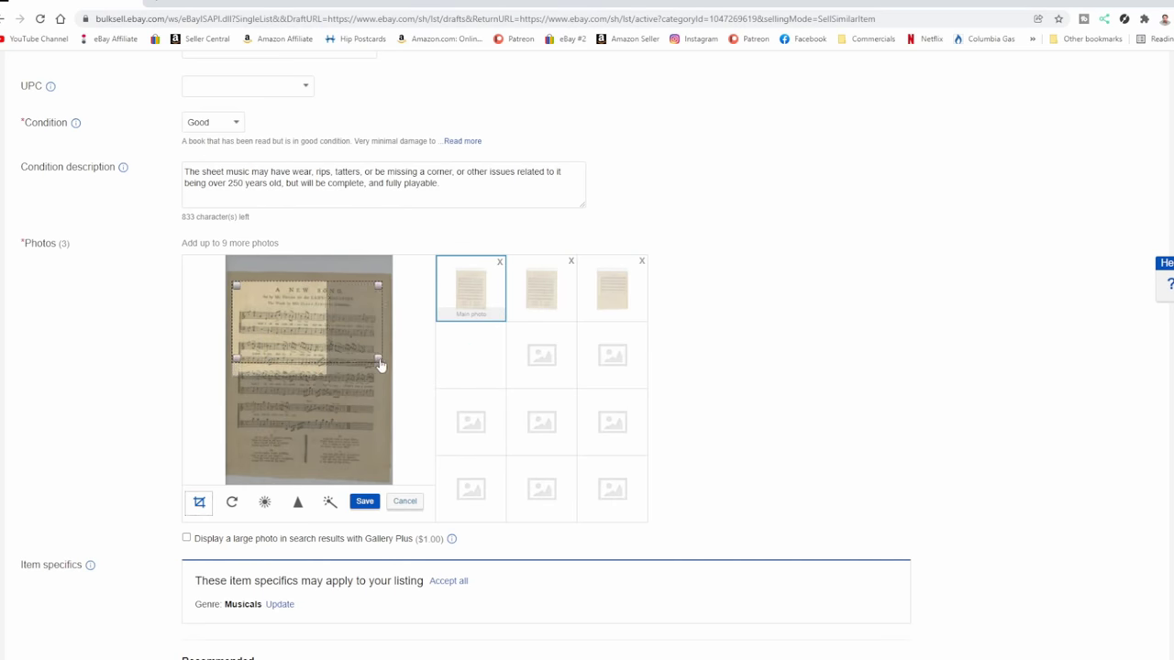
left_click(365, 502)
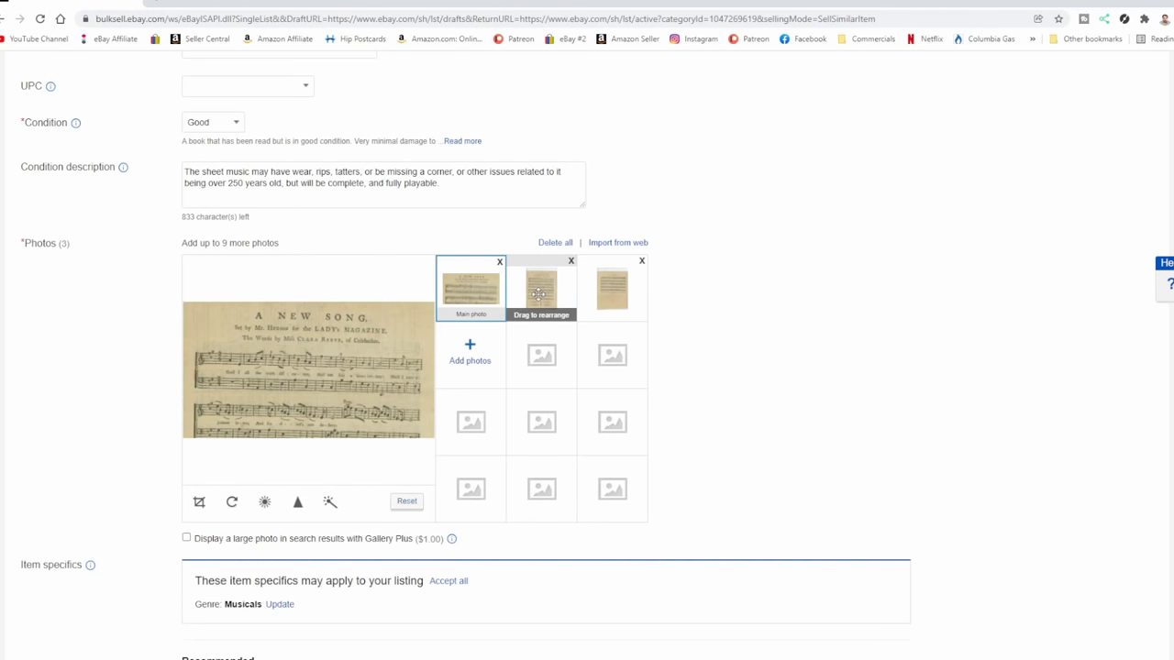
scroll(743, 333, "down", 5)
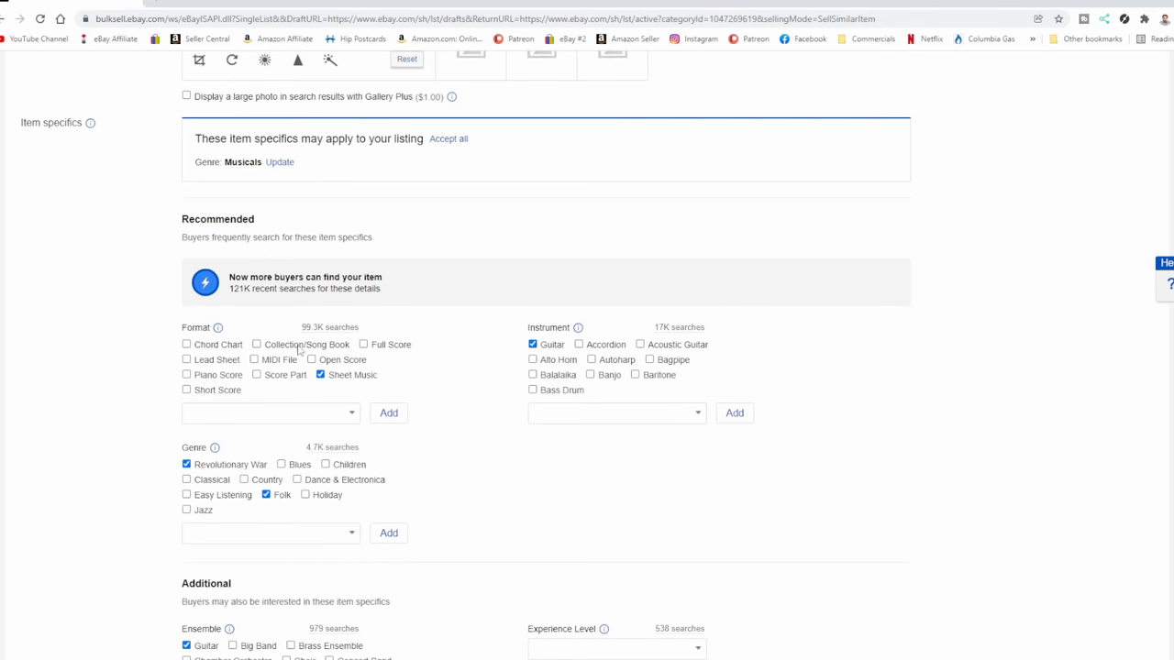
scroll(611, 477, "down", 20)
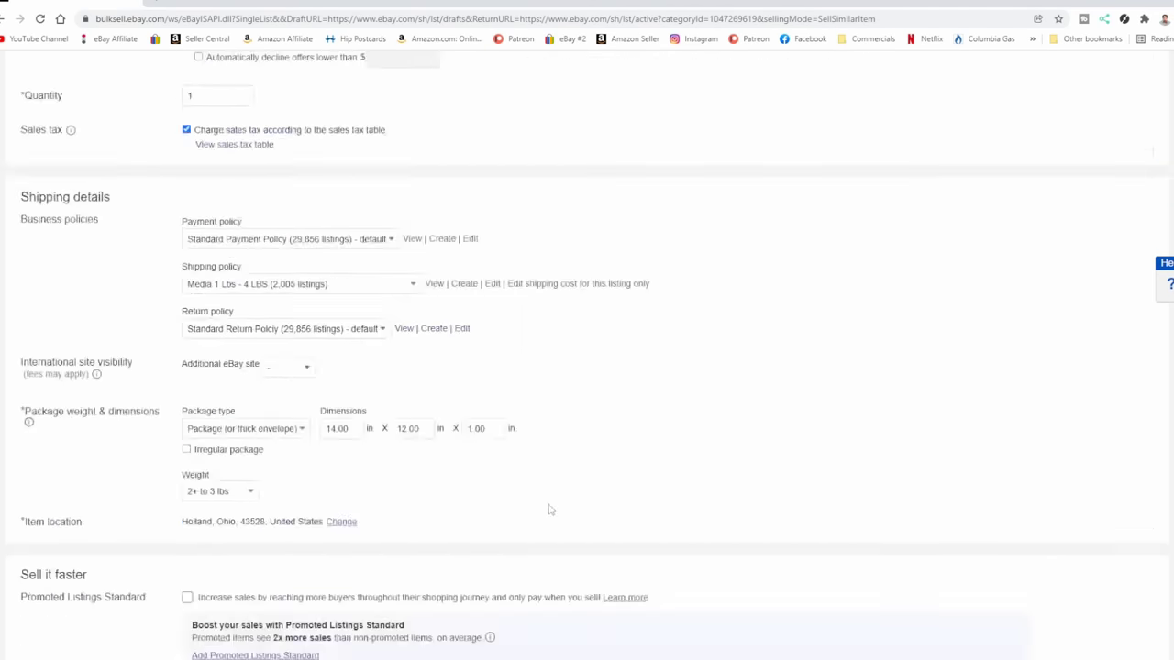
scroll(549, 510, "down", 5)
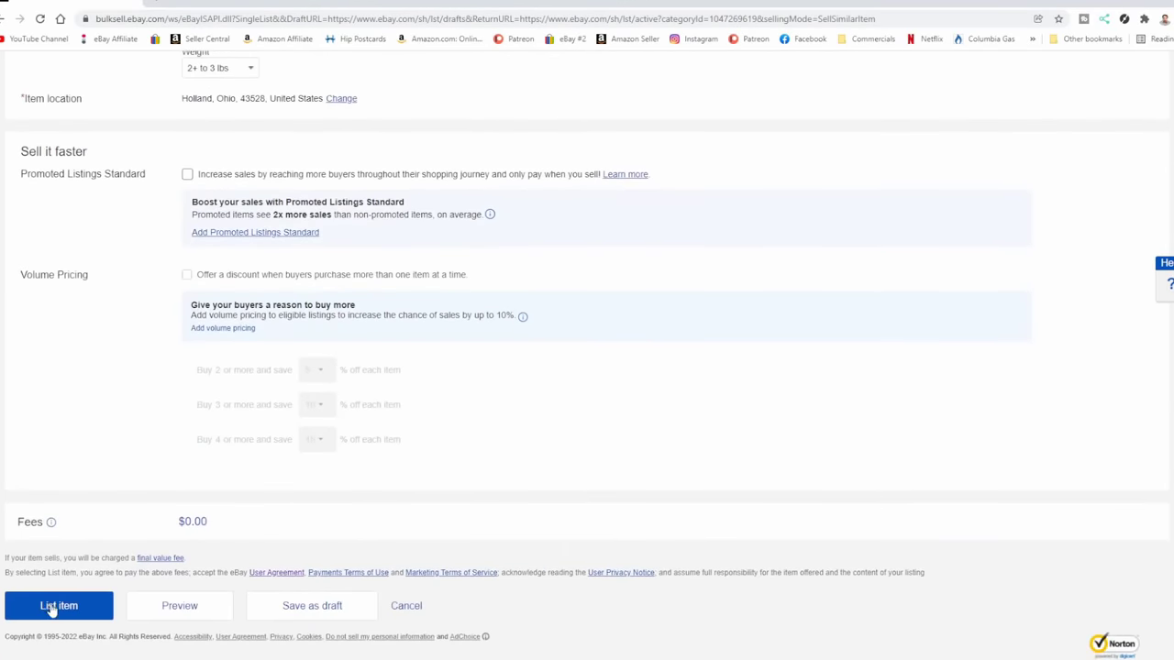